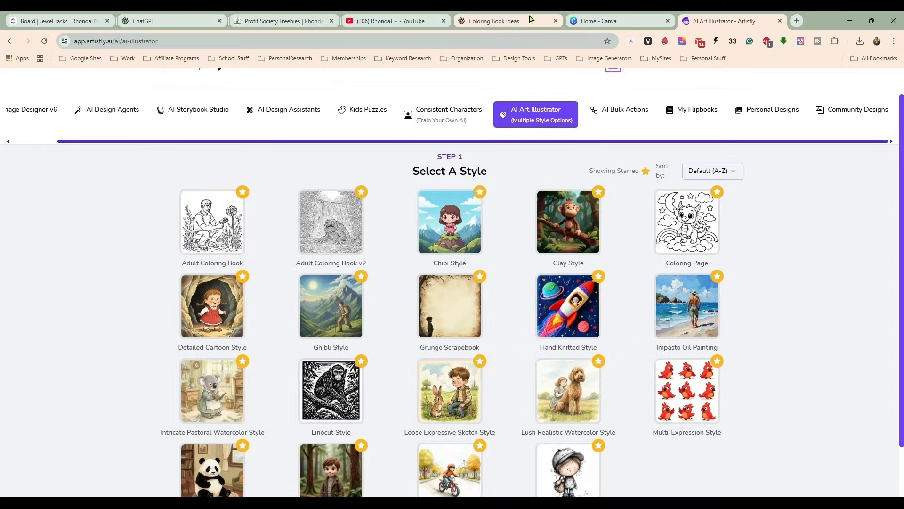
Switch to the Coloring Book Ideas chat in ChatGPT and review the dinosaur book's interior, front cover, ownership page and back cover prompts
left_click(494, 21)
left_click(566, 266)
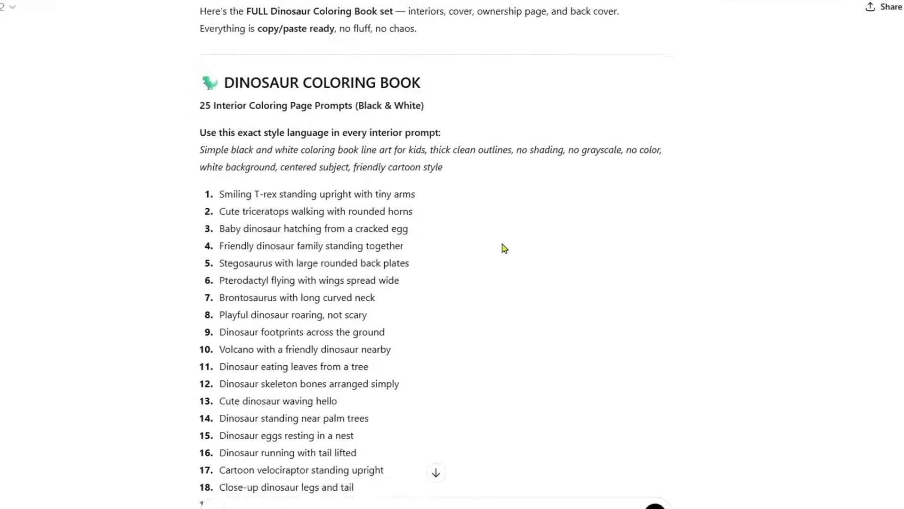
scroll(537, 245, "up", 2)
scroll(537, 240, "down", 3)
scroll(492, 210, "down", 1)
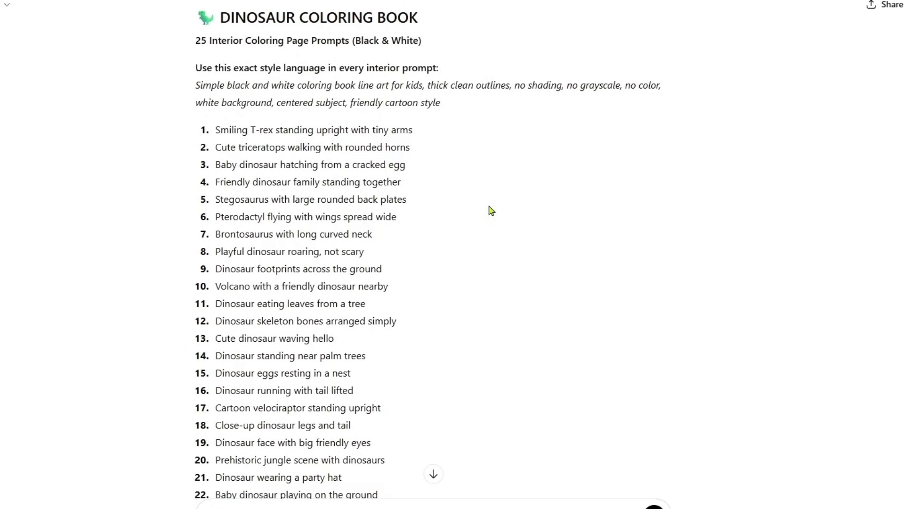
scroll(476, 210, "down", 9)
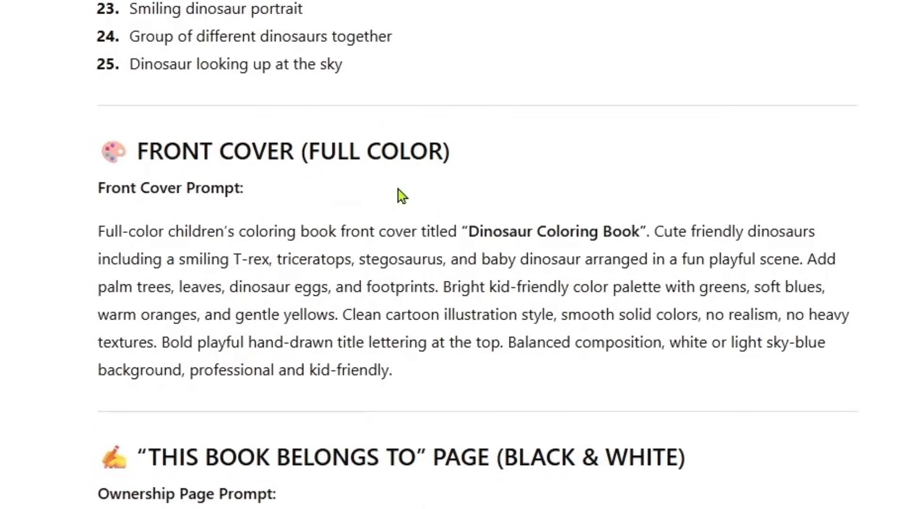
scroll(402, 195, "down", 7)
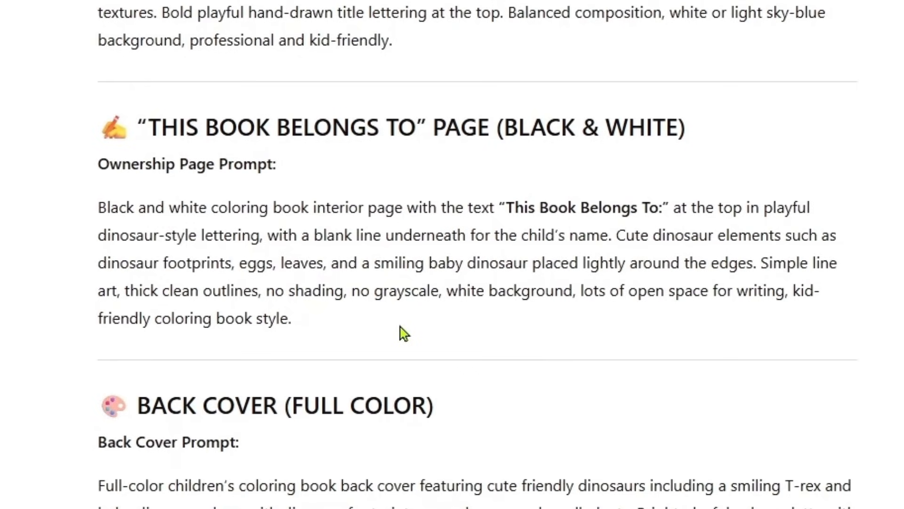
scroll(404, 333, "down", 4)
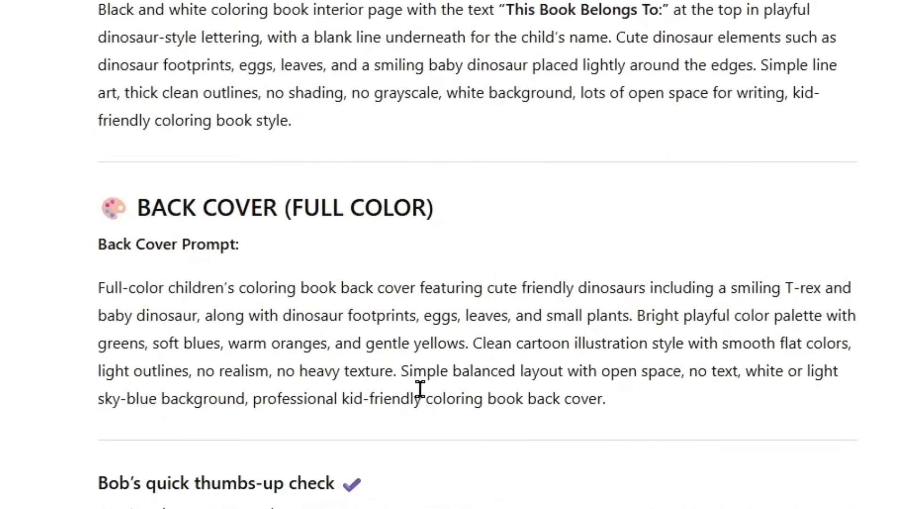
scroll(438, 429, "up", 10)
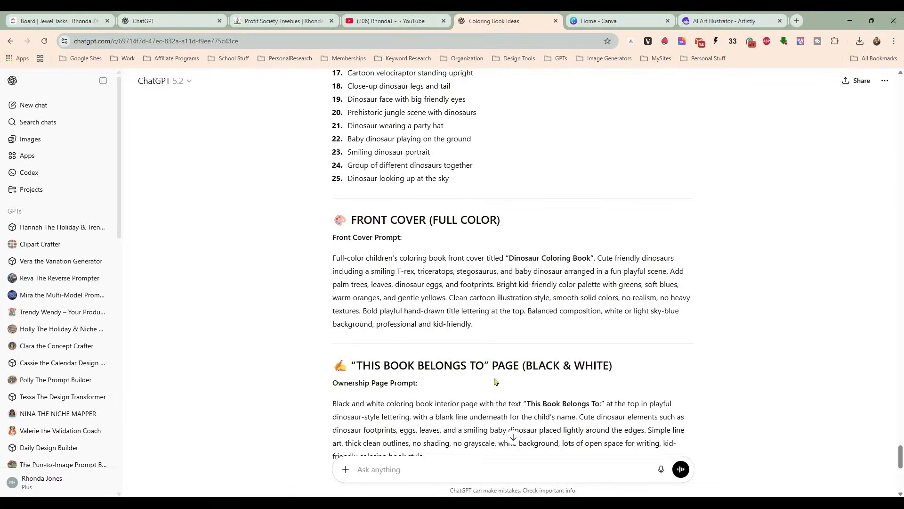
scroll(598, 238, "down", 3)
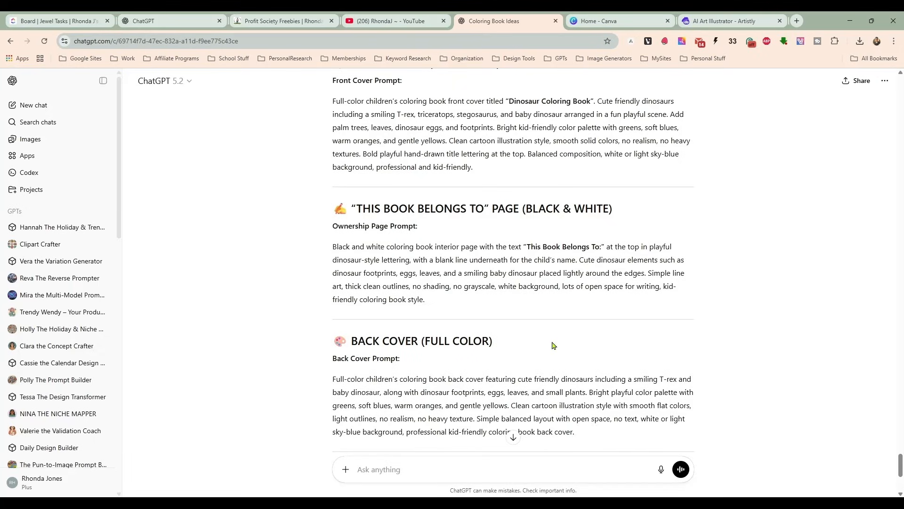
scroll(553, 345, "up", 3)
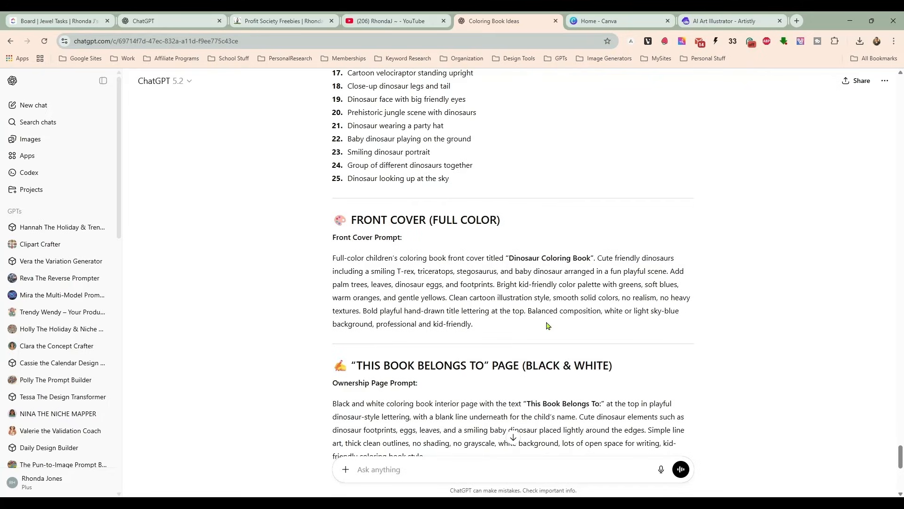
scroll(515, 257, "up", 4)
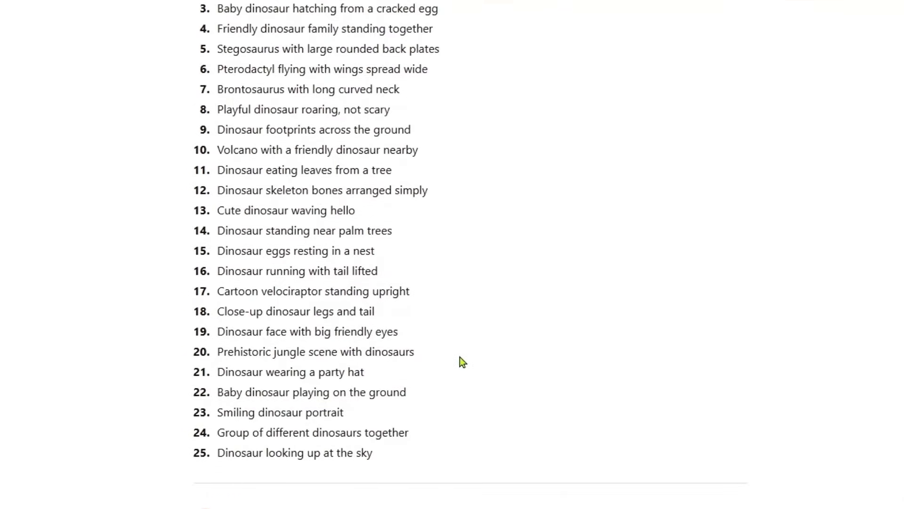
Copy the full-color front cover prompt for the Dinosaur Coloring Book from the chat
scroll(460, 358, "down", 3)
scroll(500, 375, "up", 1)
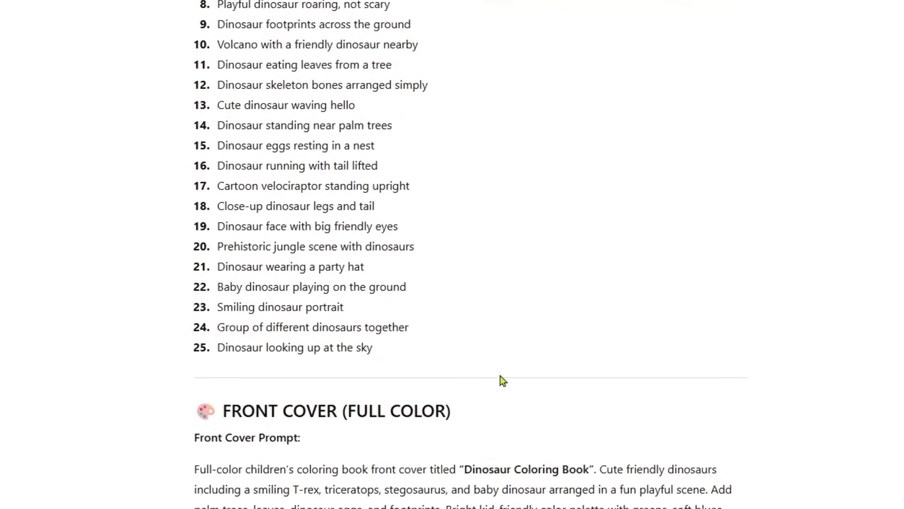
scroll(500, 375, "down", 2)
scroll(437, 372, "down", 2)
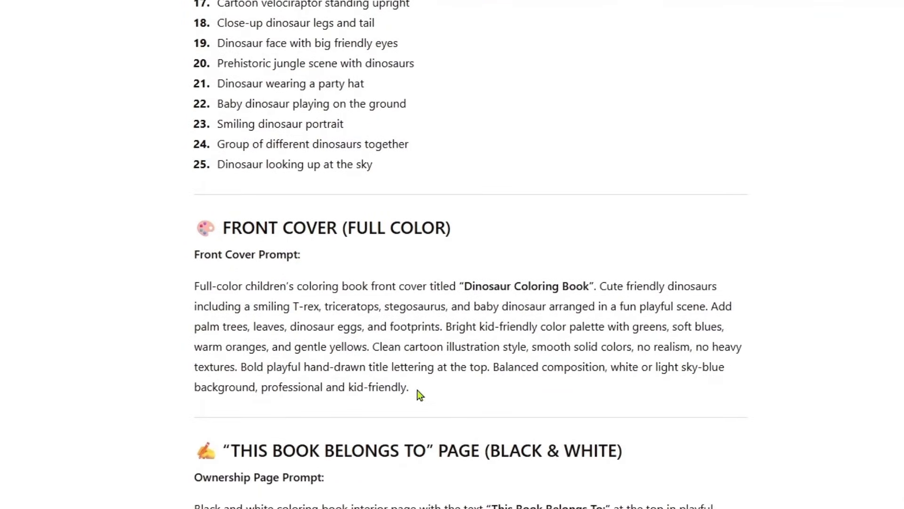
left_click_drag(417, 391, 182, 292)
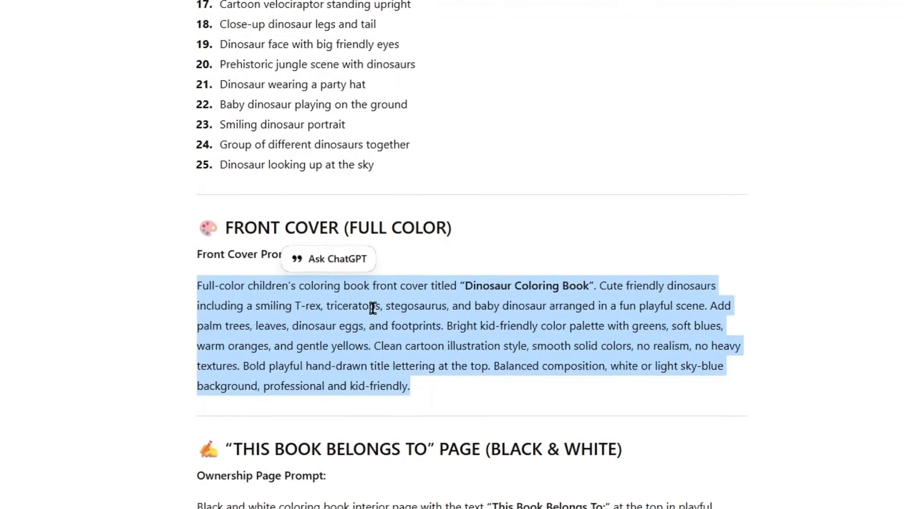
right_click(371, 307)
left_click(391, 315)
Switch to Artistly, choose Watercolor-Inspired Digital Style and paste the copied front cover prompt
left_click(716, 15)
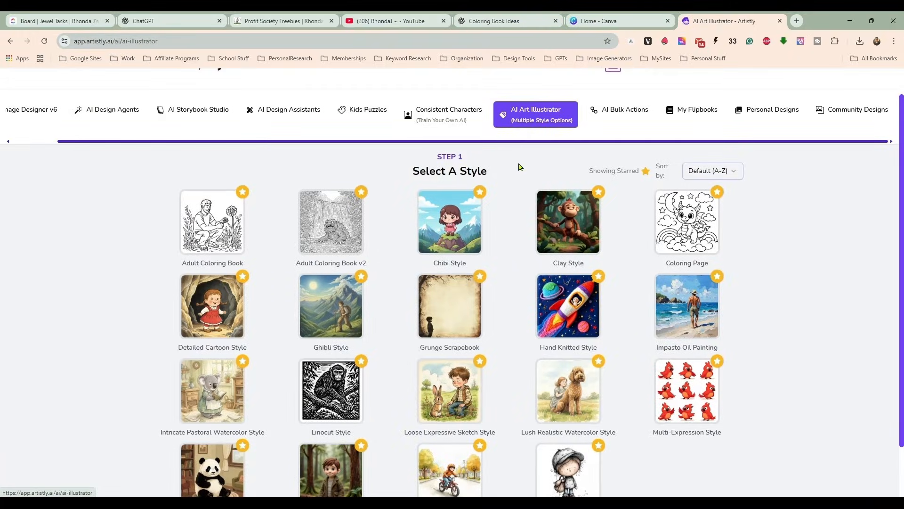
scroll(516, 230, "down", 2)
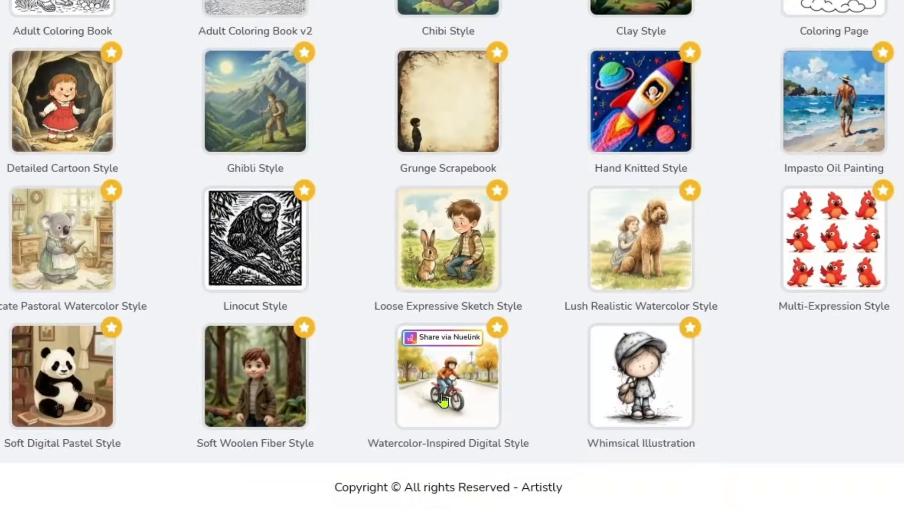
left_click(443, 401)
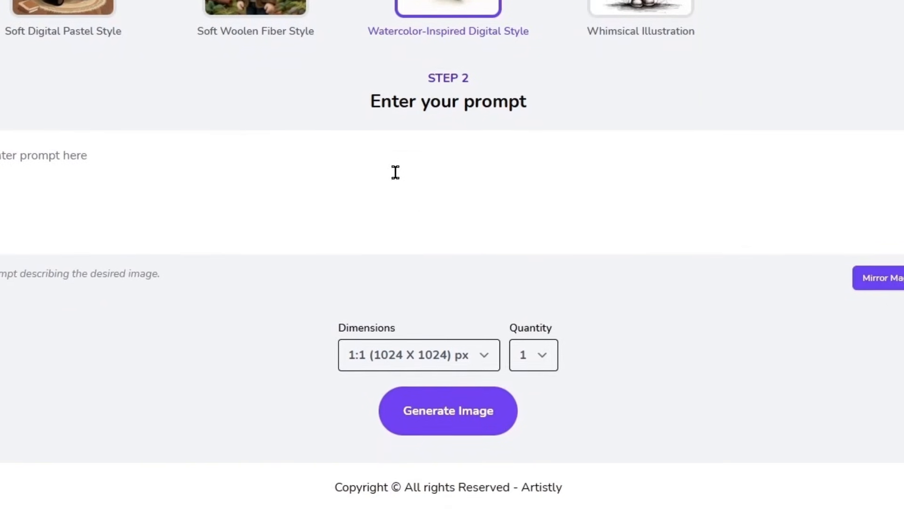
left_click(395, 171)
key("ctrl+v")
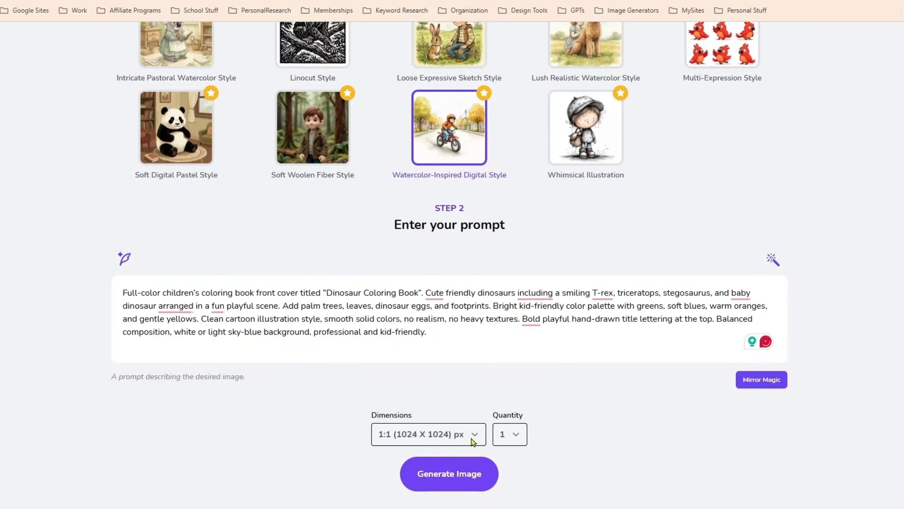
Generate the front cover with dimensions 3:4 (896 X 1152) px and a quantity of 4
left_click(426, 434)
left_click(441, 367)
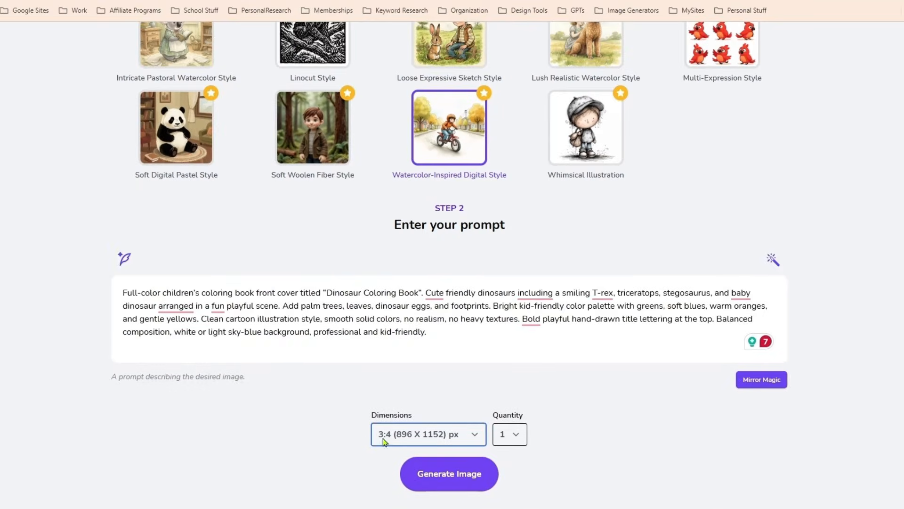
left_click(514, 434)
left_click(510, 492)
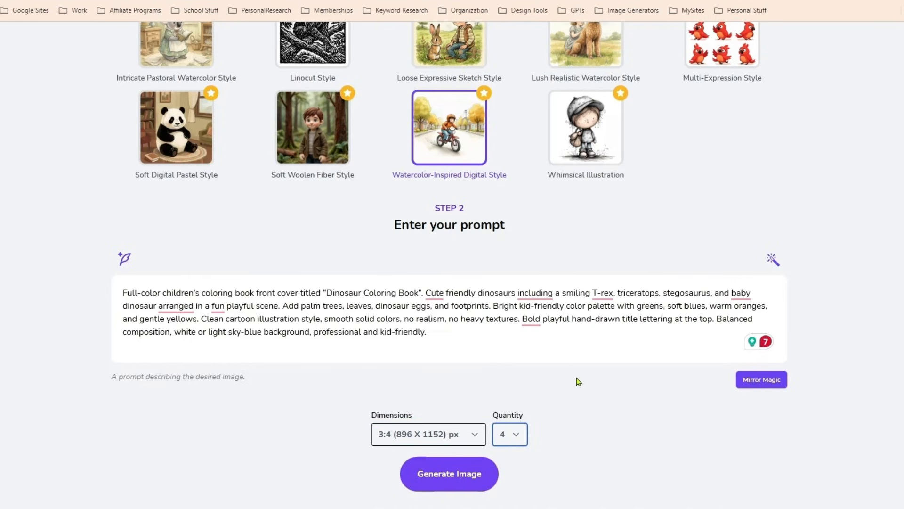
left_click(449, 472)
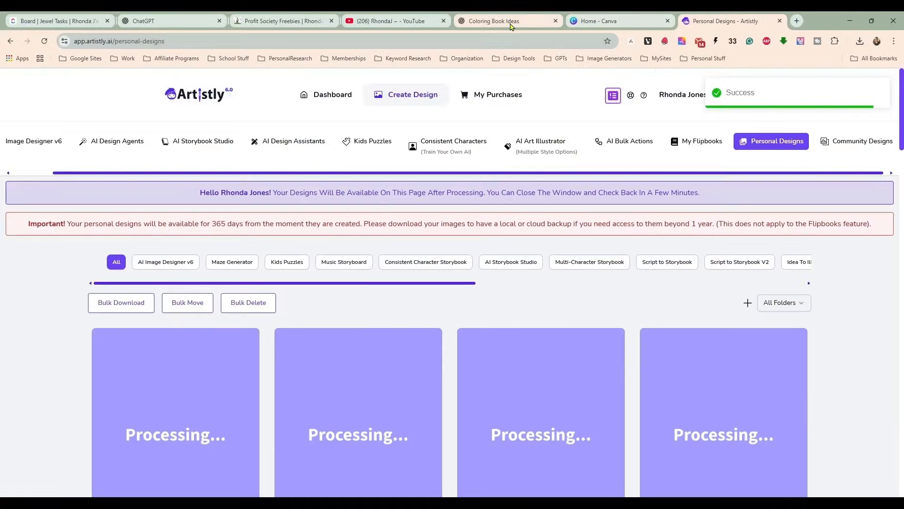
Return to the ChatGPT chat and copy the "This Book Belongs To" ownership page prompt
left_click(510, 24)
scroll(310, 307, "down", 2)
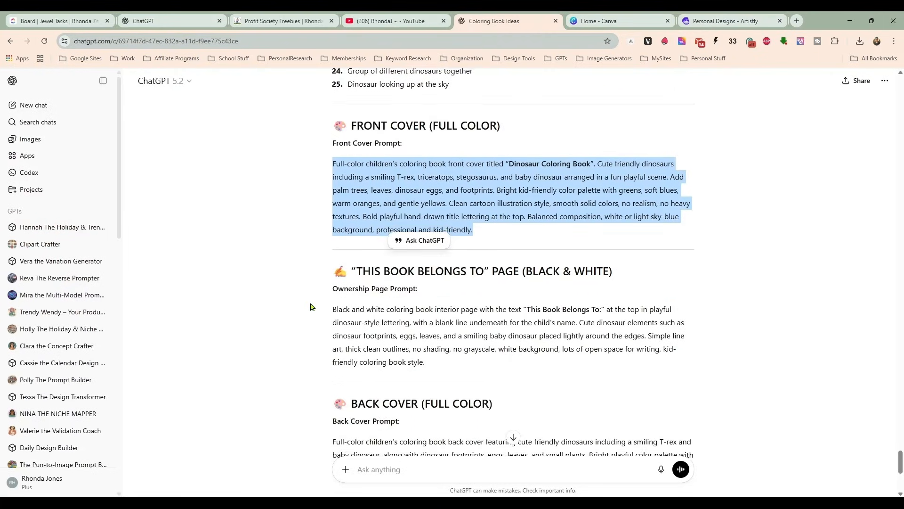
triple_click(377, 328)
right_click(378, 328)
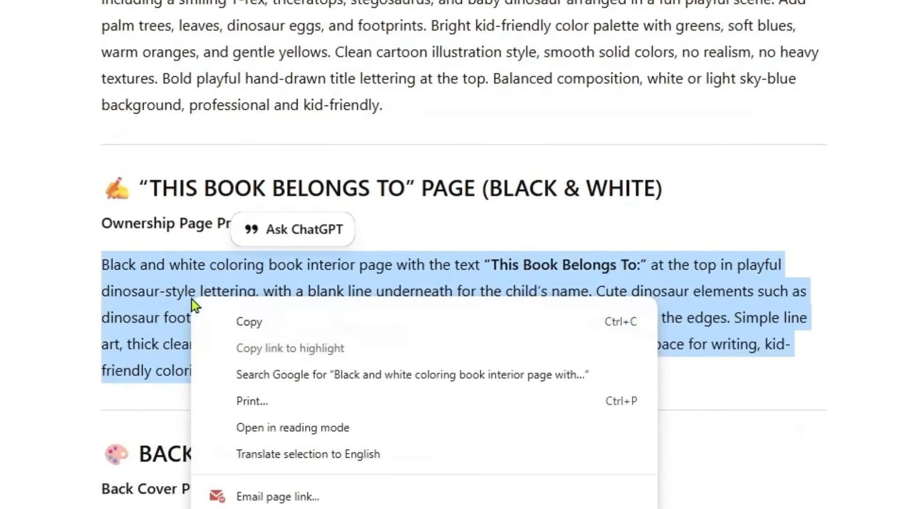
left_click(223, 321)
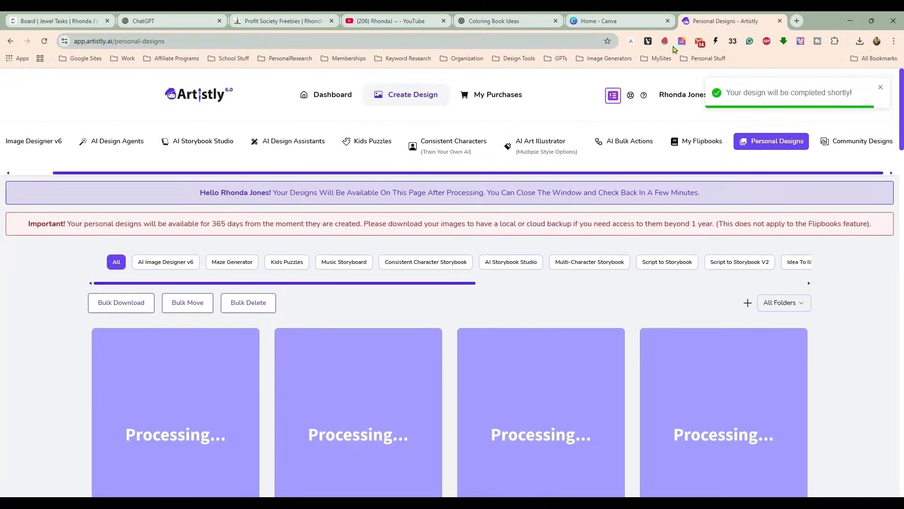
In Artistly, open a processing front cover design for regeneration and replace its prompt with the copied ownership page prompt
left_click(520, 435)
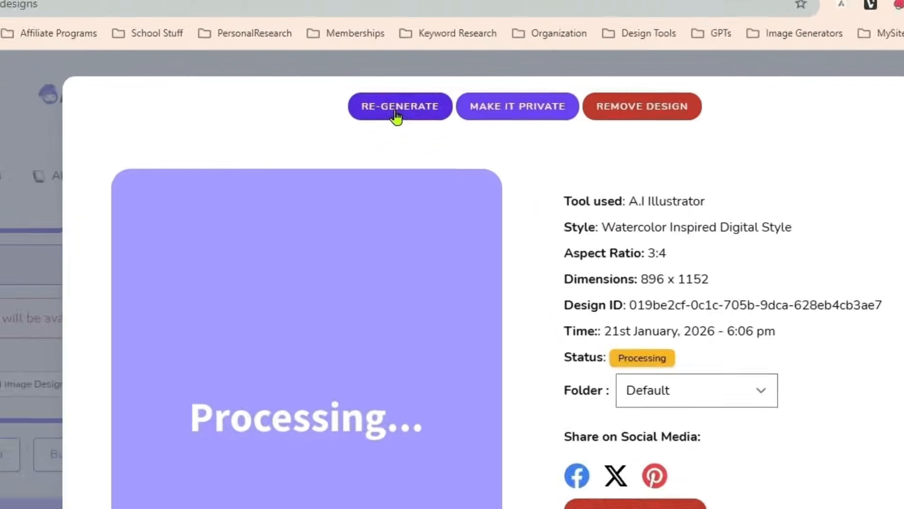
left_click(375, 100)
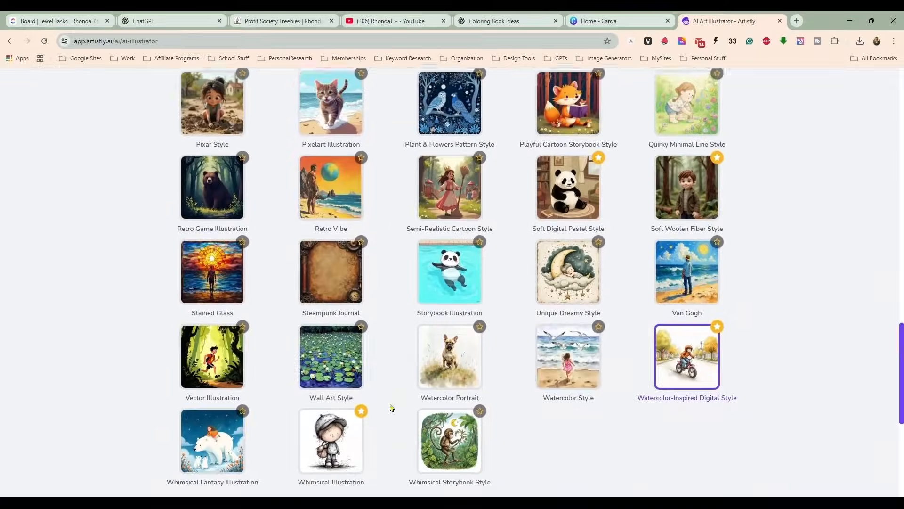
scroll(389, 403, "down", 6)
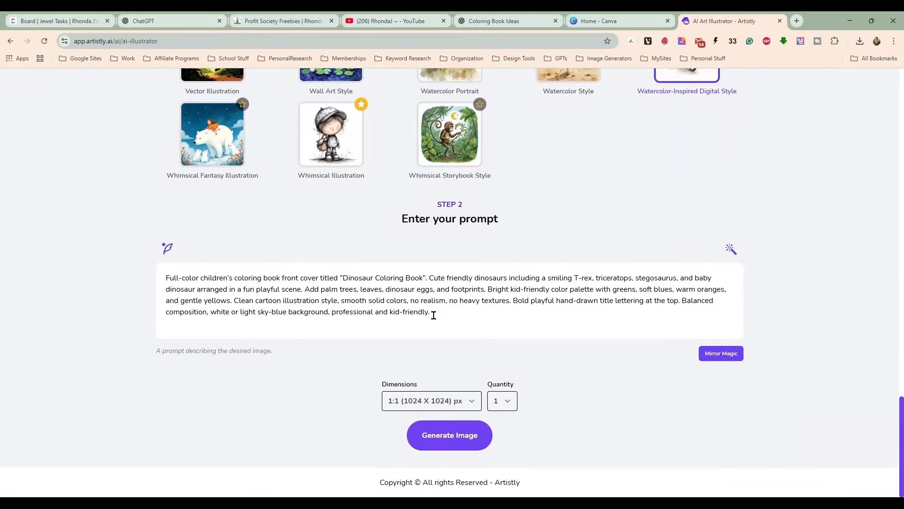
left_click_drag(434, 315, 138, 272)
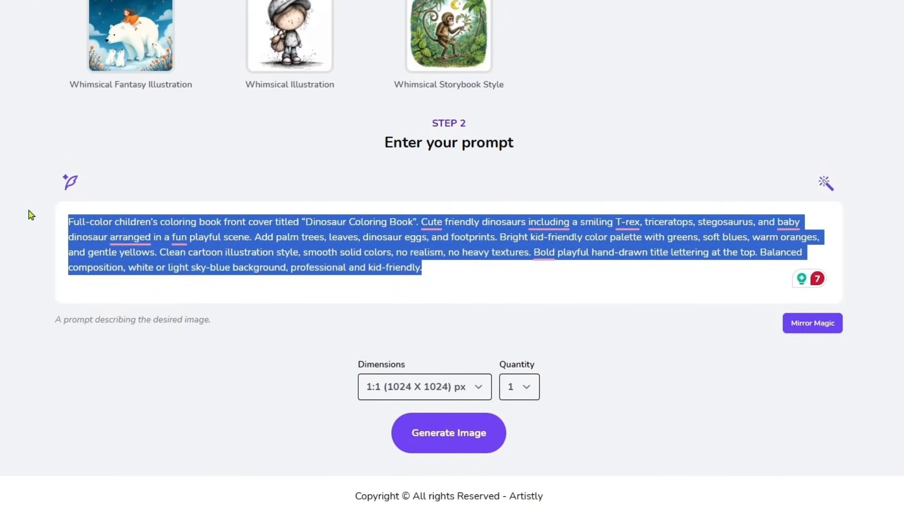
key("ctrl+v")
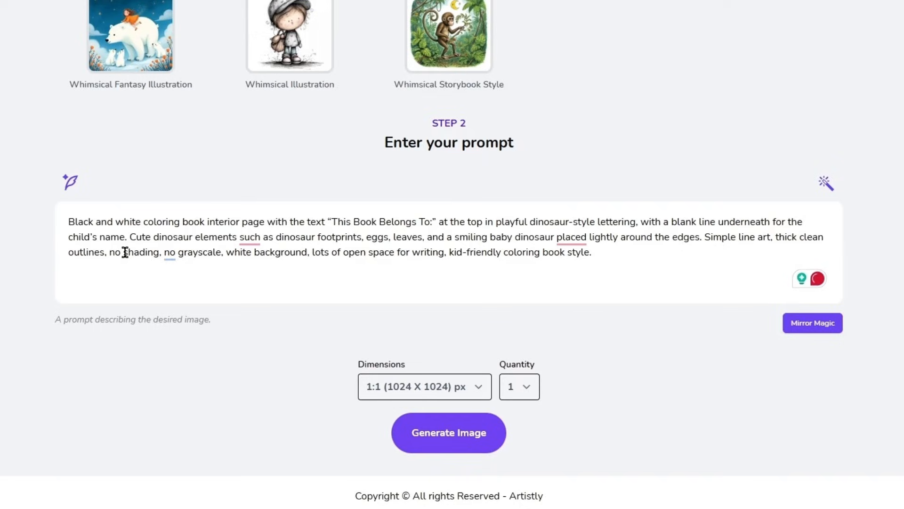
Generate four "This Book Belongs To" pages at 3:4 (896 X 1152) px
left_click(428, 397)
left_click(424, 307)
left_click(528, 387)
left_click(520, 464)
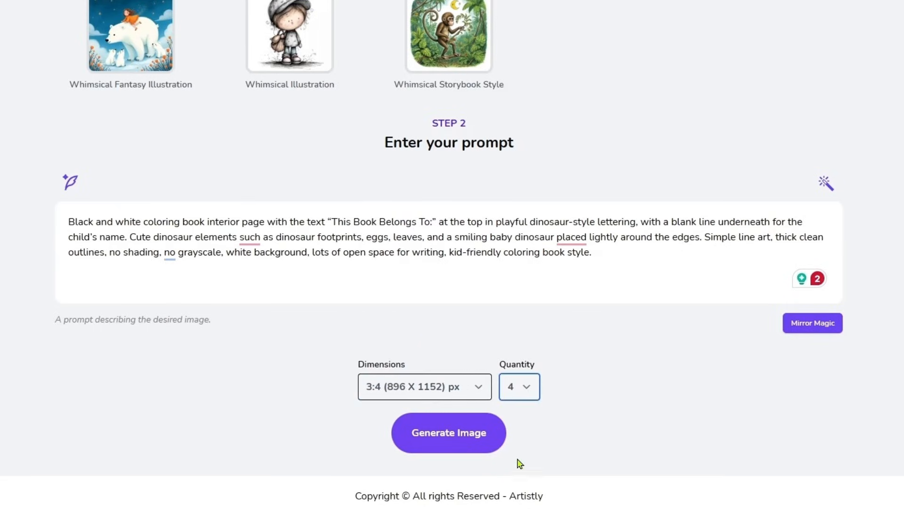
left_click(448, 438)
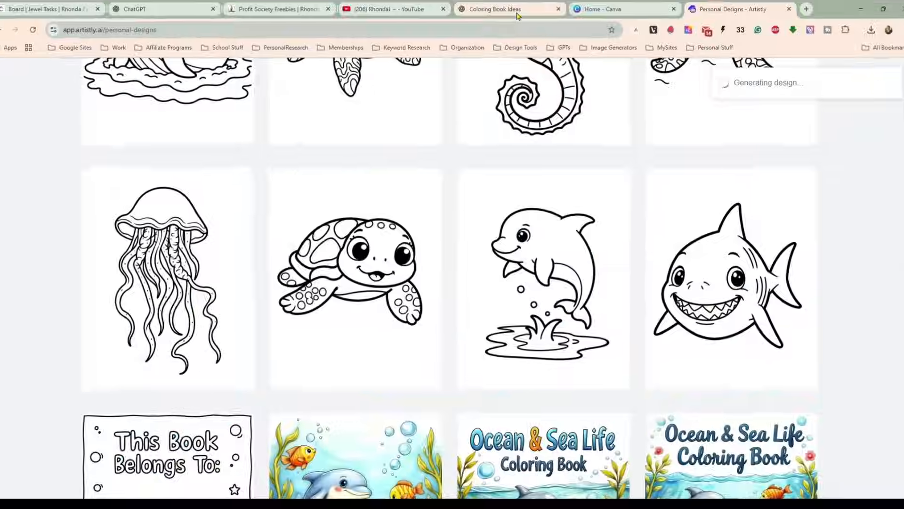
Return to the ChatGPT chat and copy the full-color back cover prompt
left_click(515, 24)
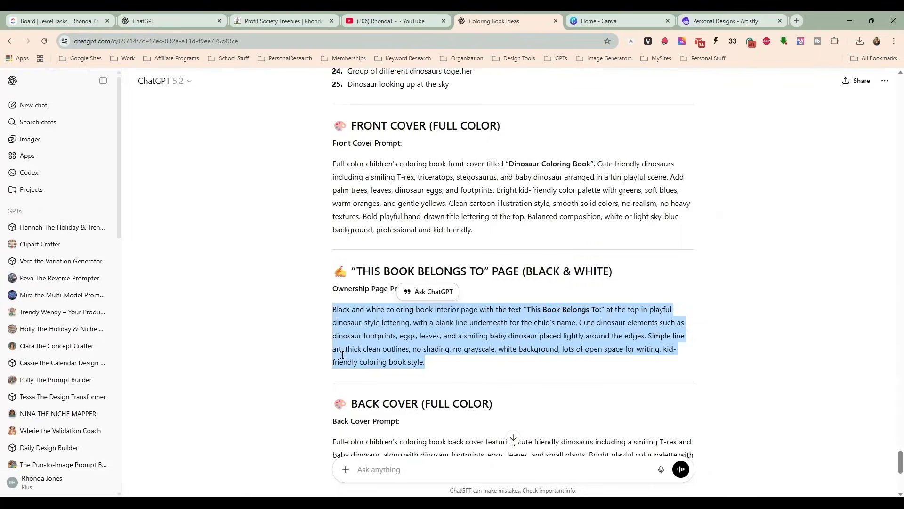
scroll(343, 358, "down", 3)
left_click_drag(575, 369, 309, 317)
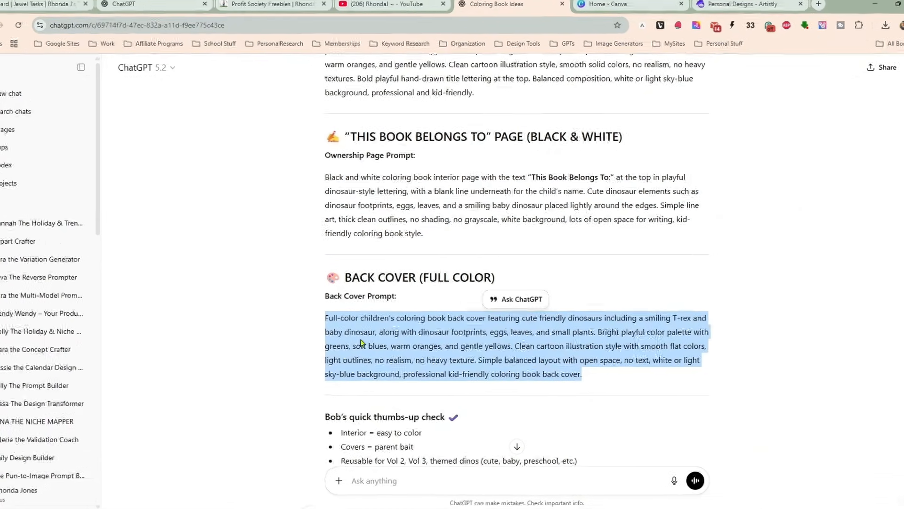
right_click(362, 343)
left_click(377, 350)
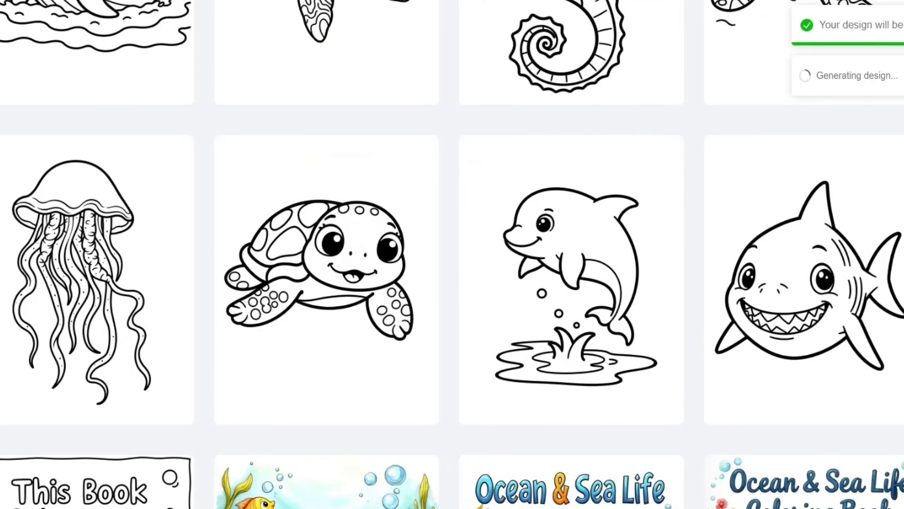
In Artistly, open a finished dinosaur front cover for regeneration and replace its prompt with the copied back cover prompt
scroll(473, 209, "up", 10)
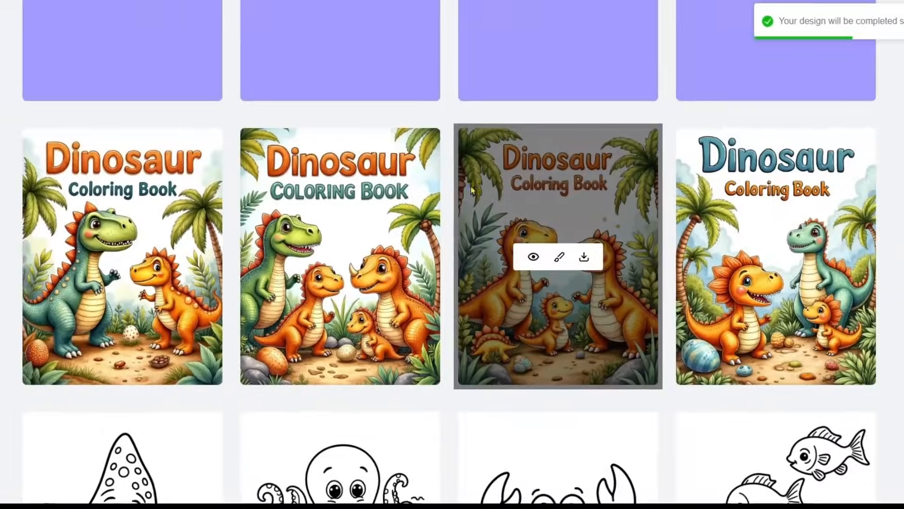
left_click(544, 163)
left_click(360, 30)
scroll(356, 33, "down", 8)
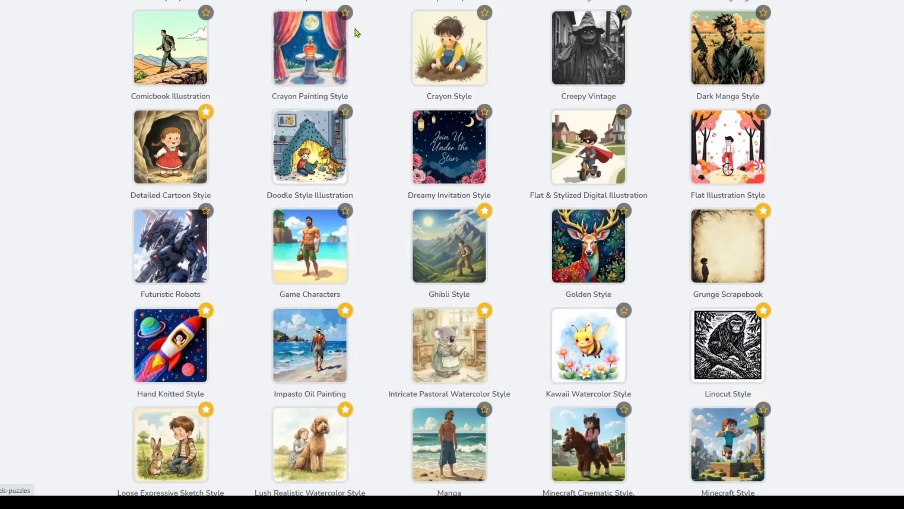
scroll(397, 322, "down", 20)
left_click_drag(438, 285, 103, 228)
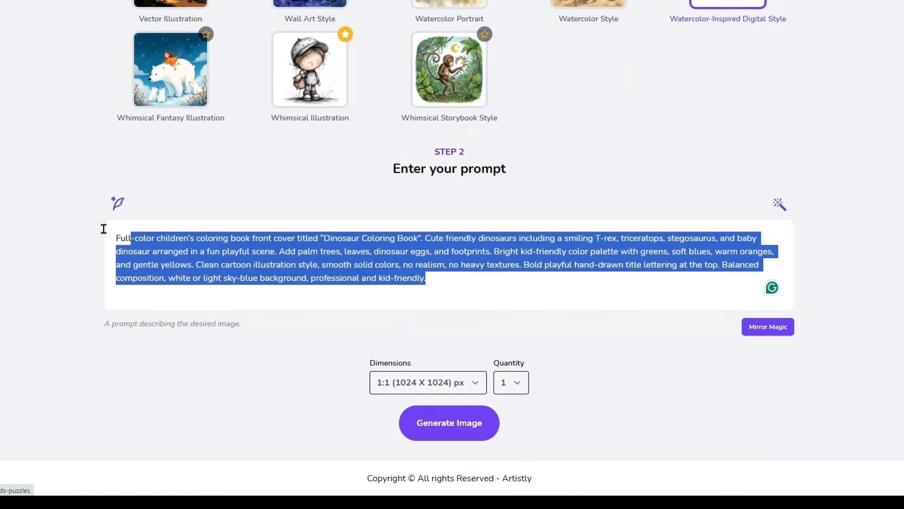
key("ctrl+v")
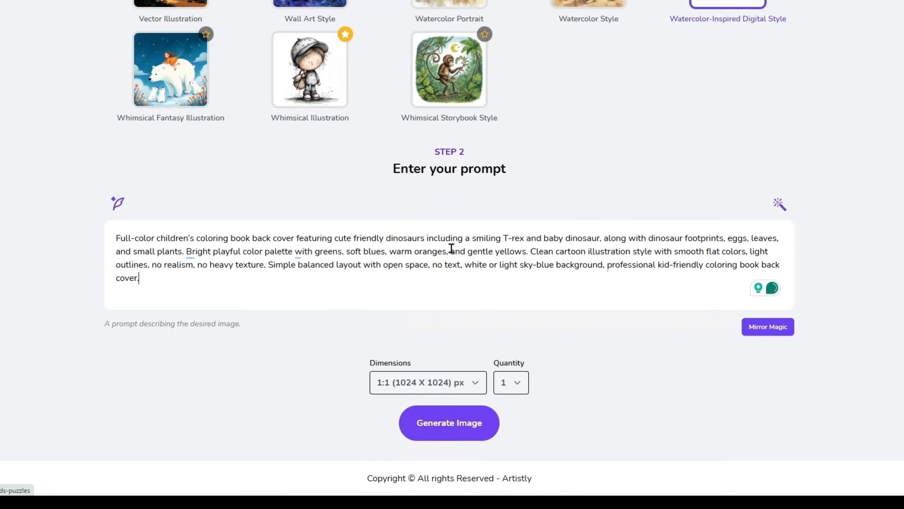
Generate four full-color back covers at 3:4 (896 X 1152) px and look over the results in the personal designs
left_click(459, 380)
left_click(479, 351)
left_click(518, 382)
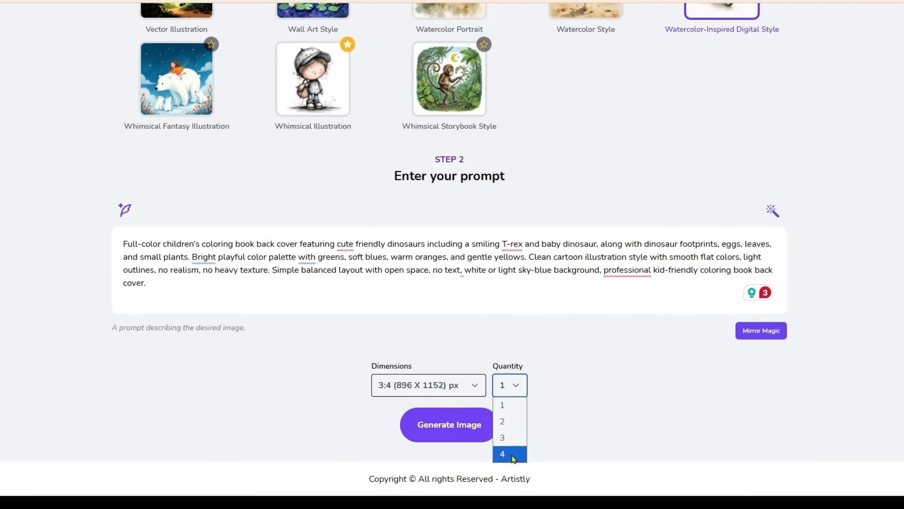
left_click(511, 454)
left_click(449, 424)
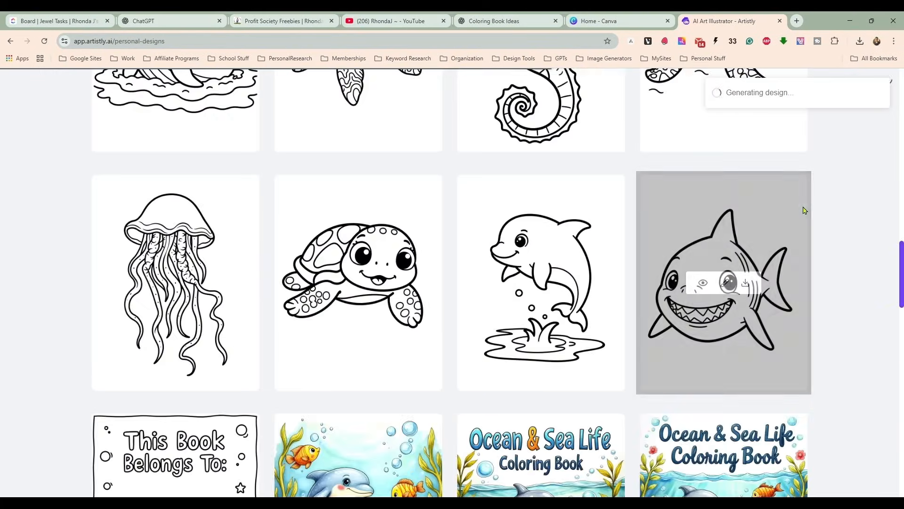
scroll(839, 268, "up", 15)
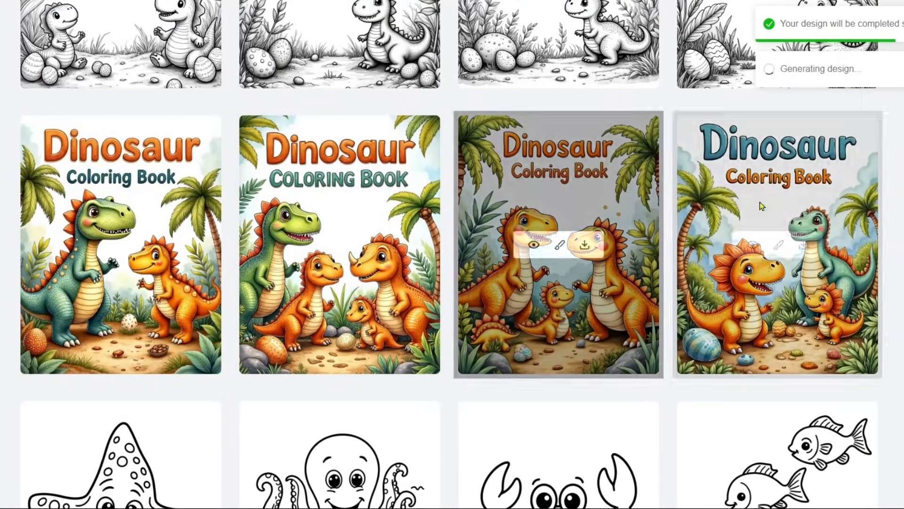
scroll(762, 206, "up", 5)
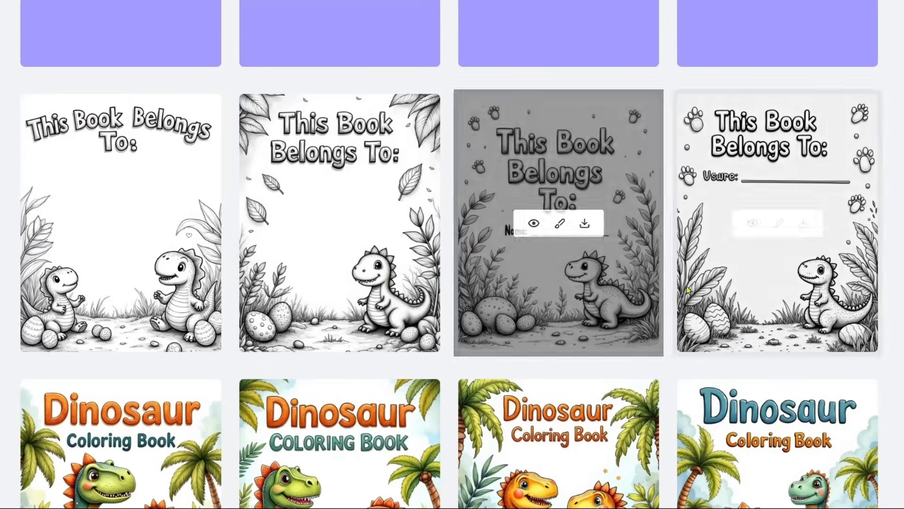
scroll(688, 290, "up", 6)
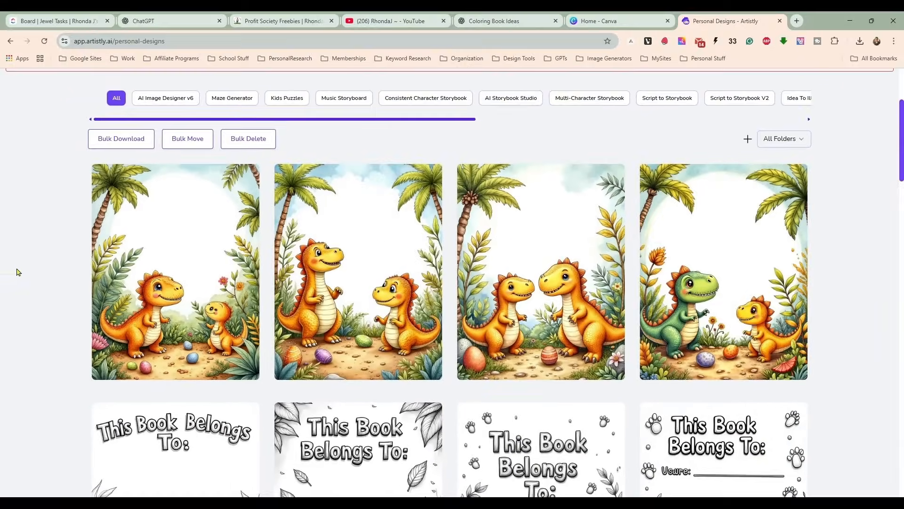
scroll(16, 272, "up", 3)
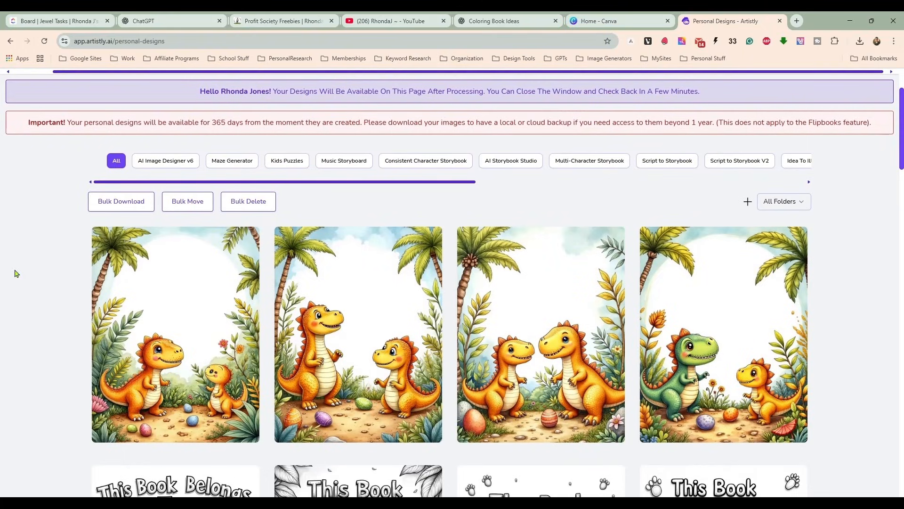
Return to the ChatGPT chat and copy the first interior page prompt, "Smiling T-rex standing upright with tiny arms"
left_click(518, 23)
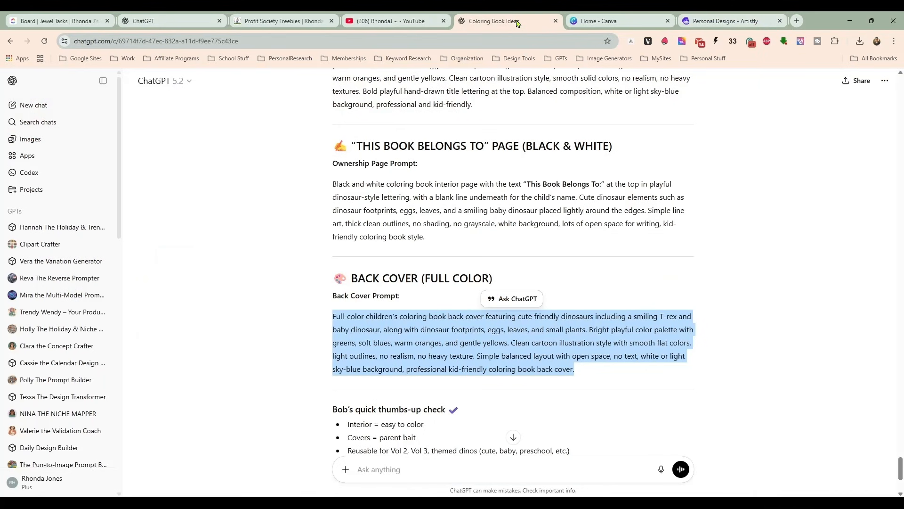
scroll(492, 236, "up", 5)
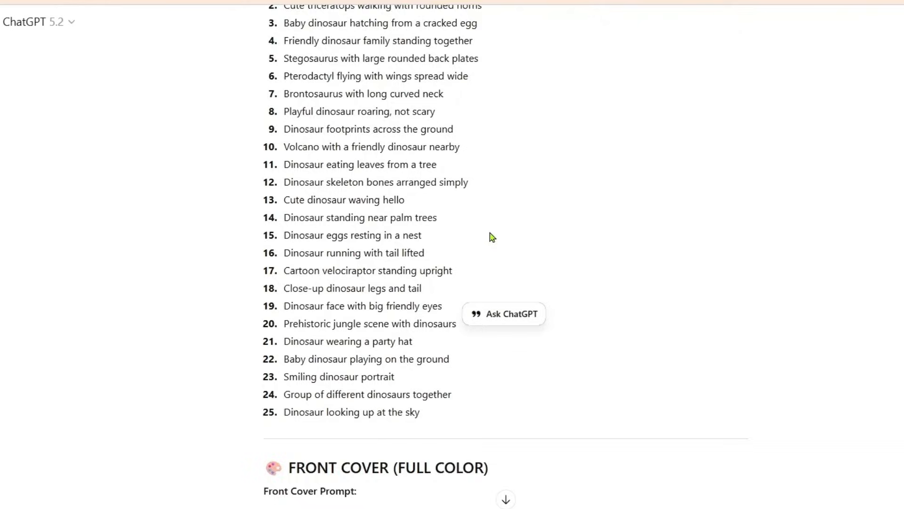
scroll(492, 237, "up", 3)
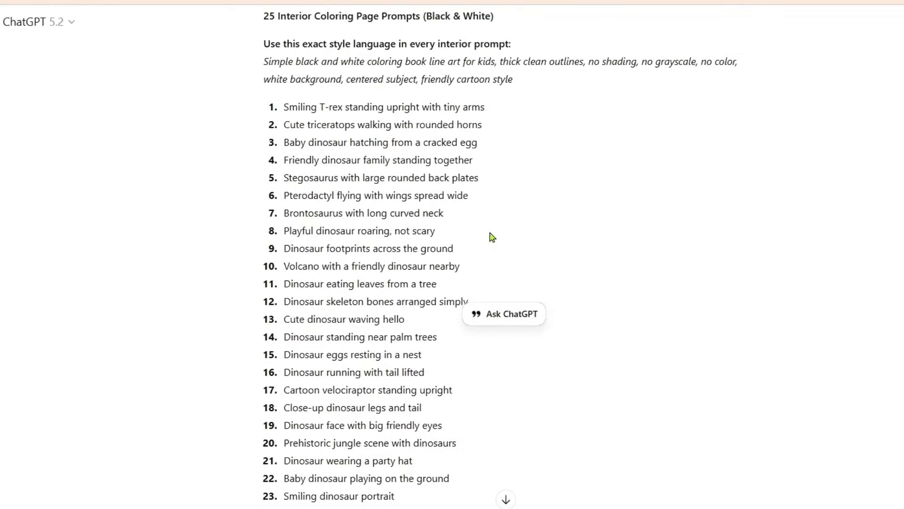
left_click_drag(284, 107, 491, 112)
key("ctrl+c")
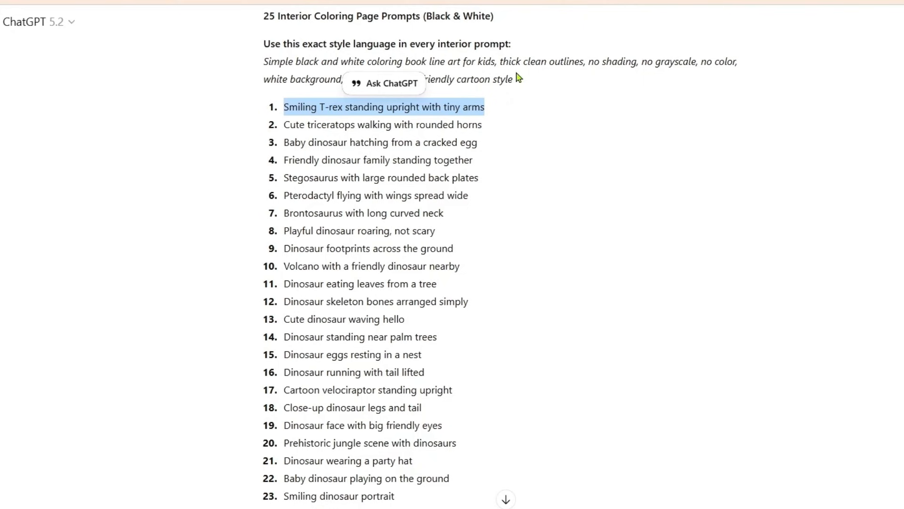
In Artistly's AI Art Illustrator, start a new design in the Coloring Page style using the copied T-rex prompt
left_click(697, 21)
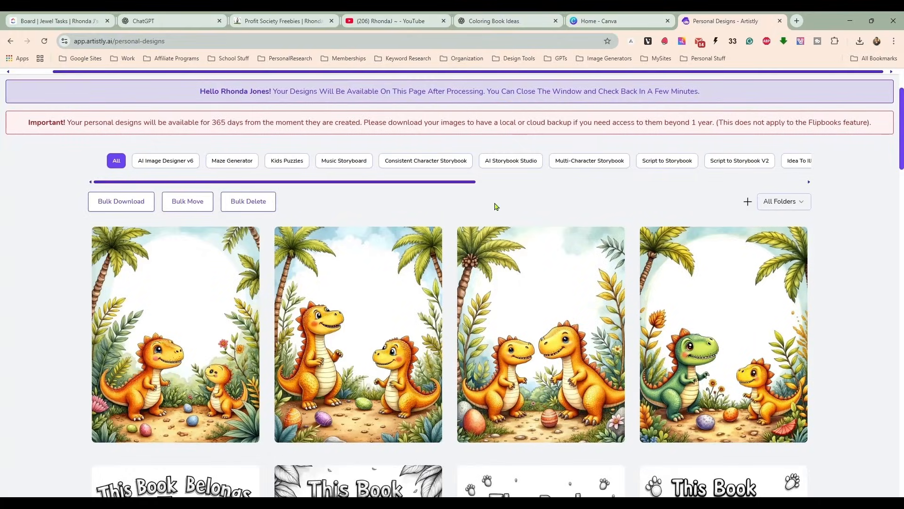
scroll(496, 206, "up", 5)
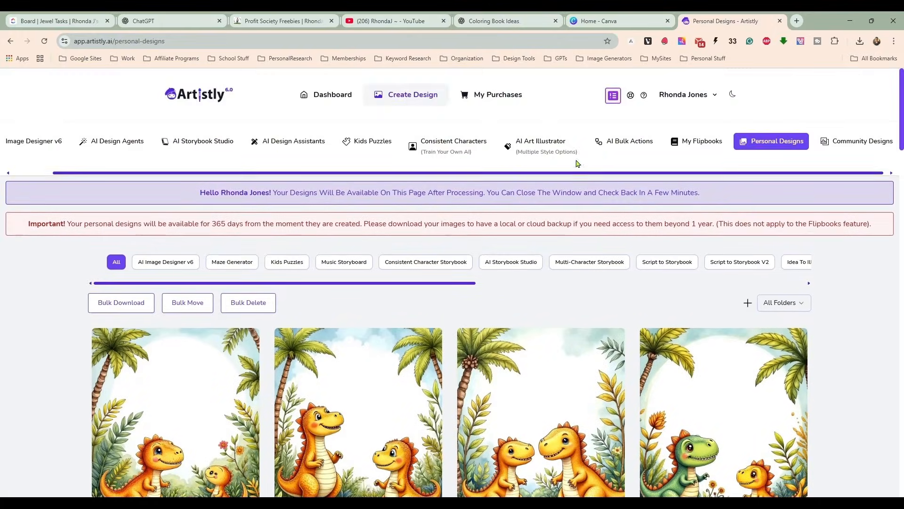
left_click(537, 141)
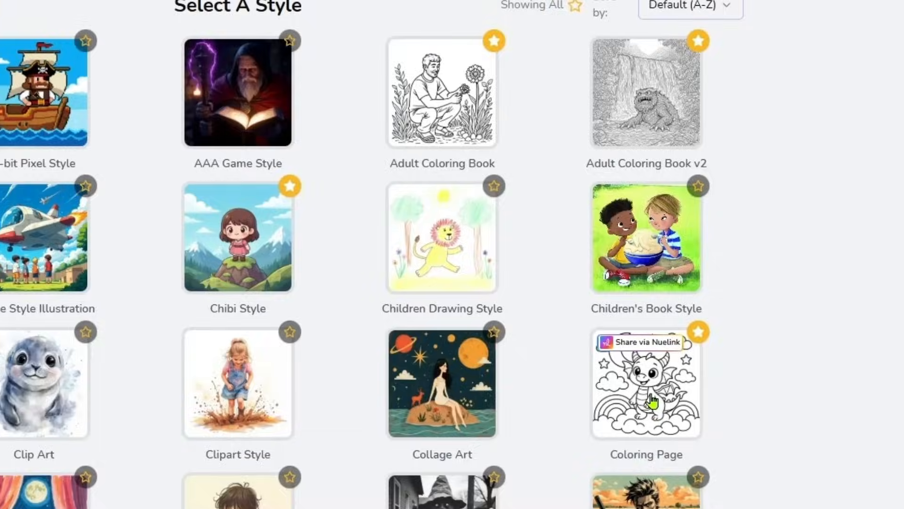
scroll(448, 144, "down", 15)
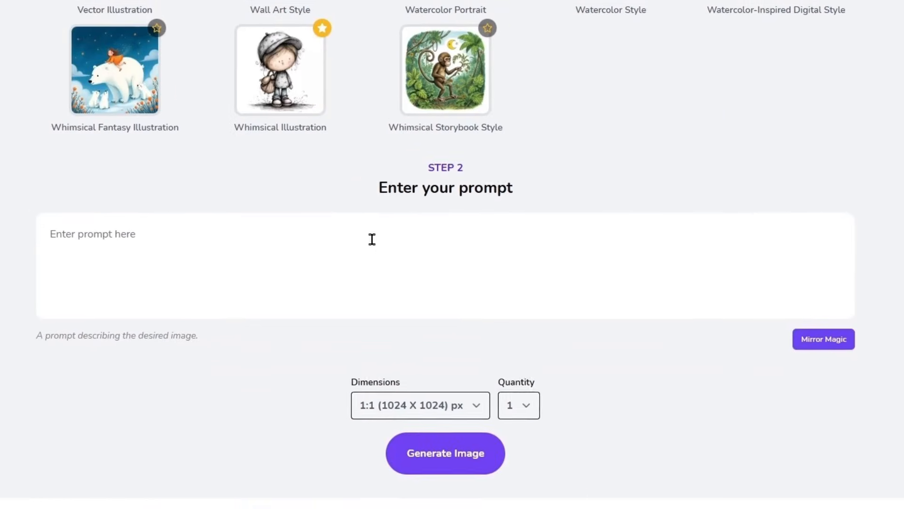
left_click(229, 169)
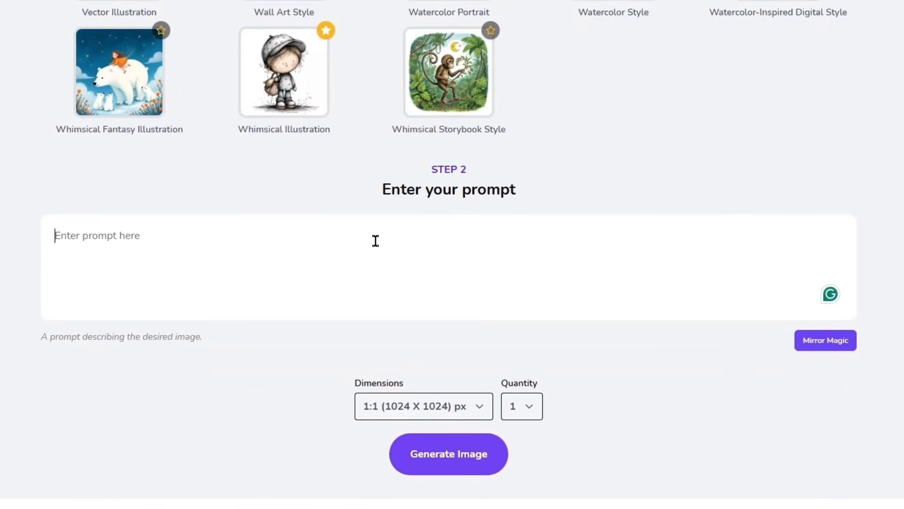
key("ctrl+v")
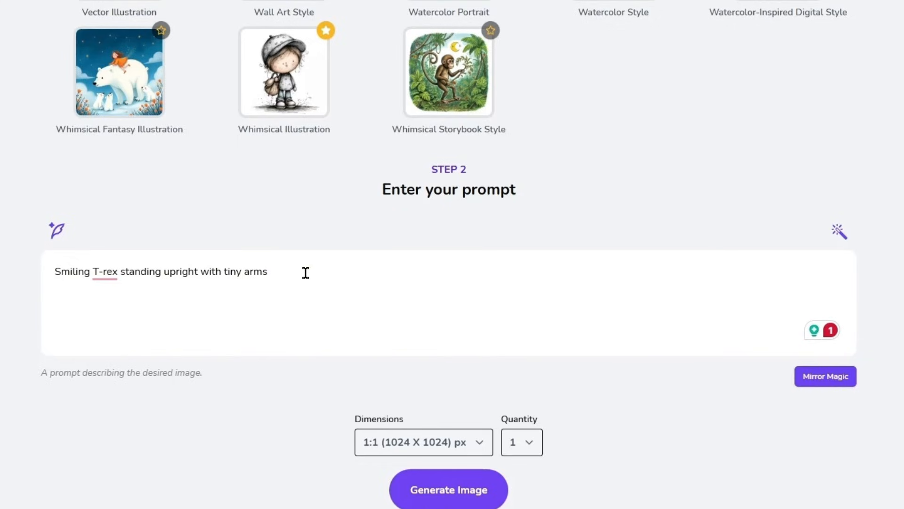
Extend the T-rex prompt with ", surrounded by tropical trees and plants"
type(", sou")
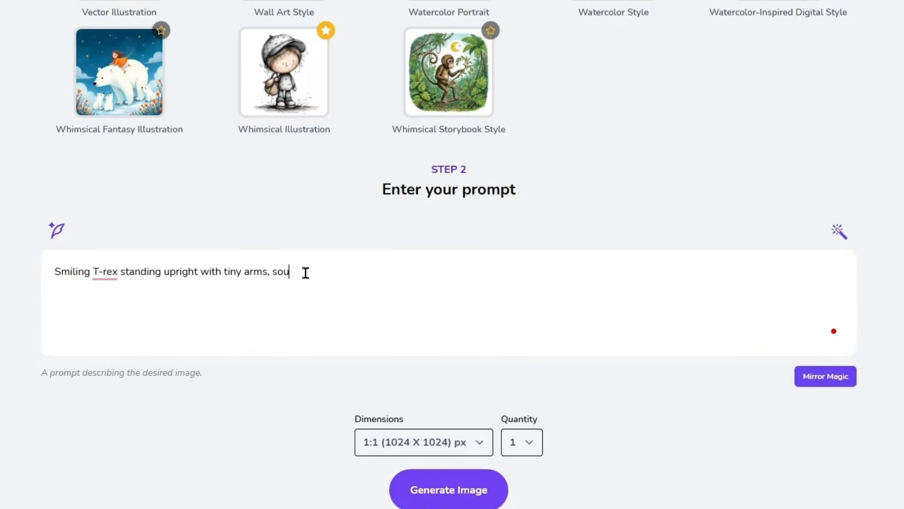
type("rro")
key("BackSpace")
key("BackSpace")
key("BackSpace")
key("BackSpace")
key("BackSpace")
type("urrounded by tropical trees")
key("BackSpace")
type("al trees ")
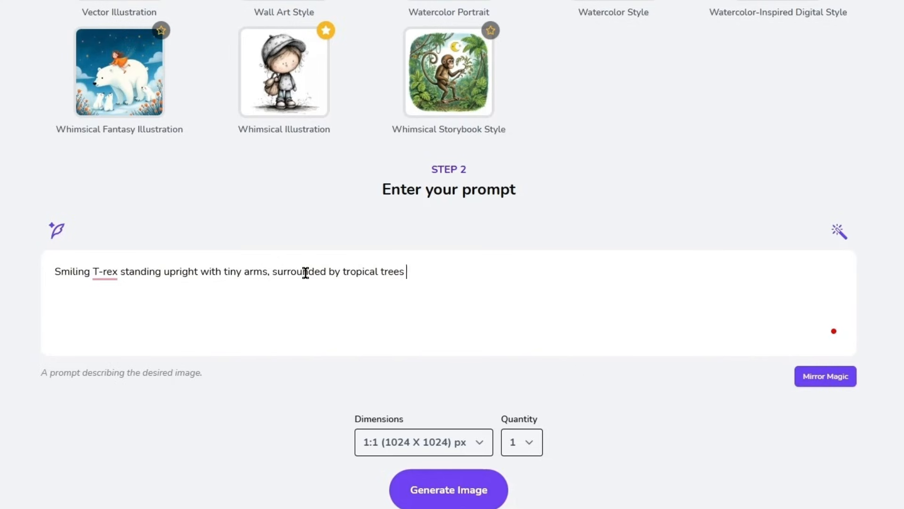
type("and plants")
Generate four T-rex coloring pages at 3:4 (896 X 1152) px
left_click(444, 445)
left_click(445, 360)
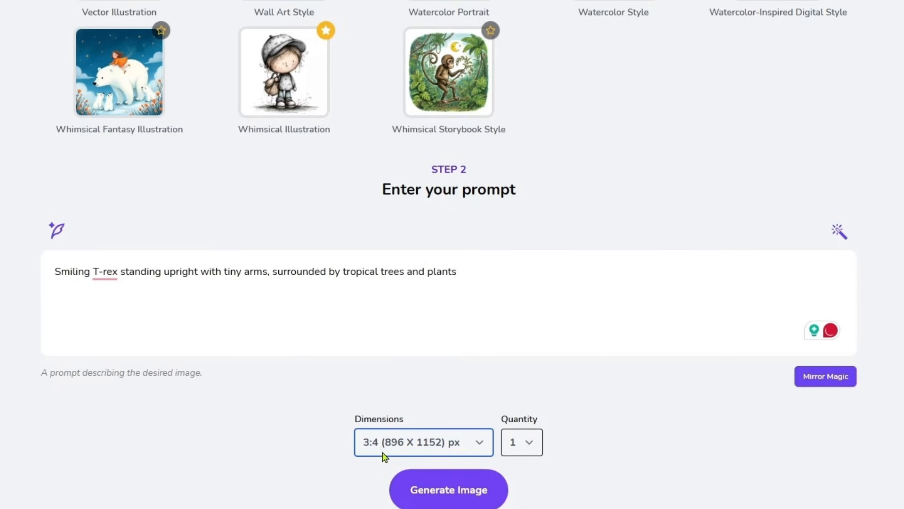
left_click(526, 450)
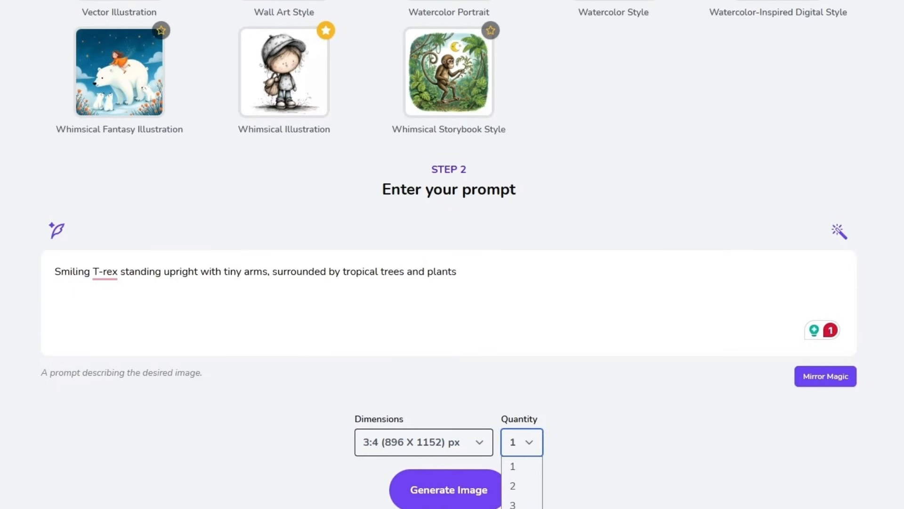
left_click(513, 508)
left_click(454, 495)
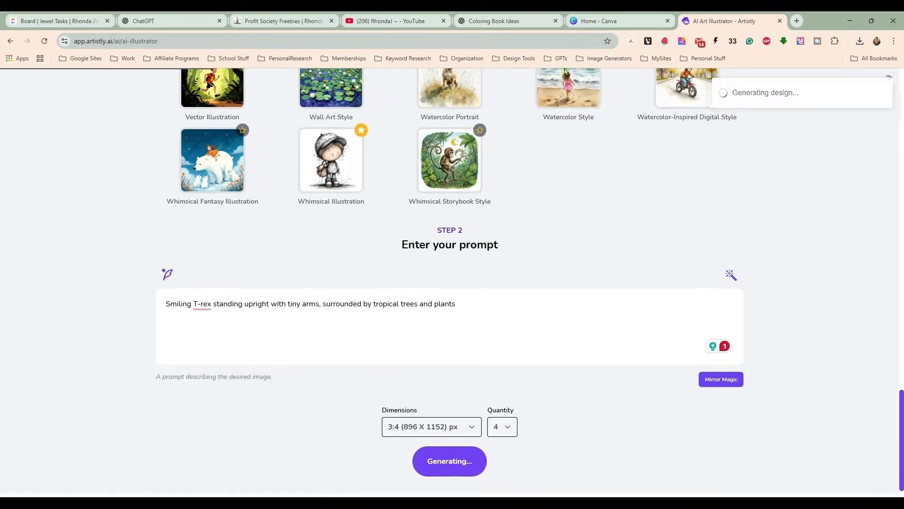
Return to the ChatGPT chat and copy the second interior page prompt, "Cute triceratops walking with rounded horns"
left_click(494, 11)
left_click_drag(345, 151, 441, 148)
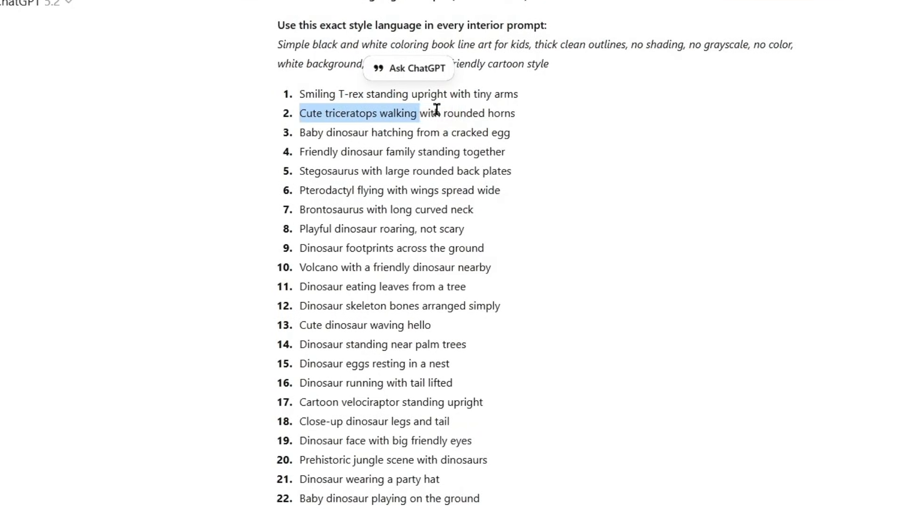
left_click_drag(437, 110, 523, 115)
key("ctrl+c")
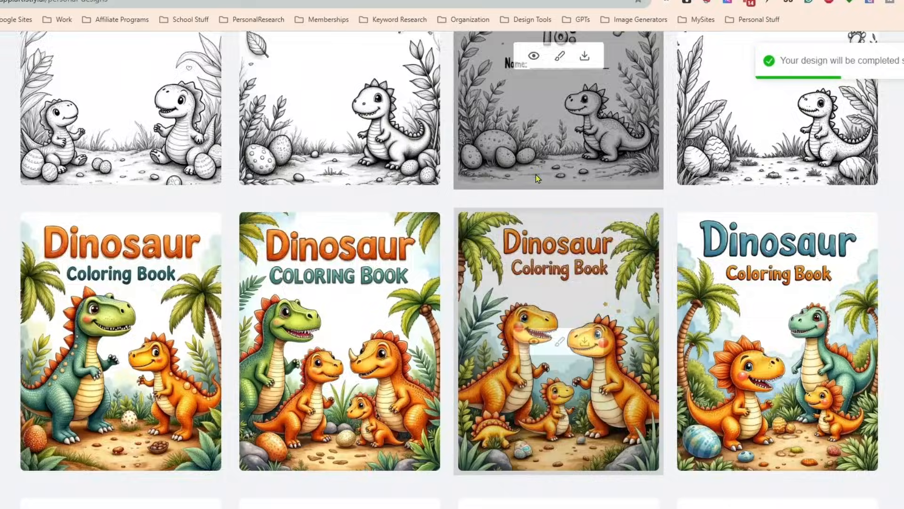
In Artistly, open a finished T-rex coloring page for regeneration and replace only the T-rex description with the copied triceratops prompt
scroll(538, 178, "up", 15)
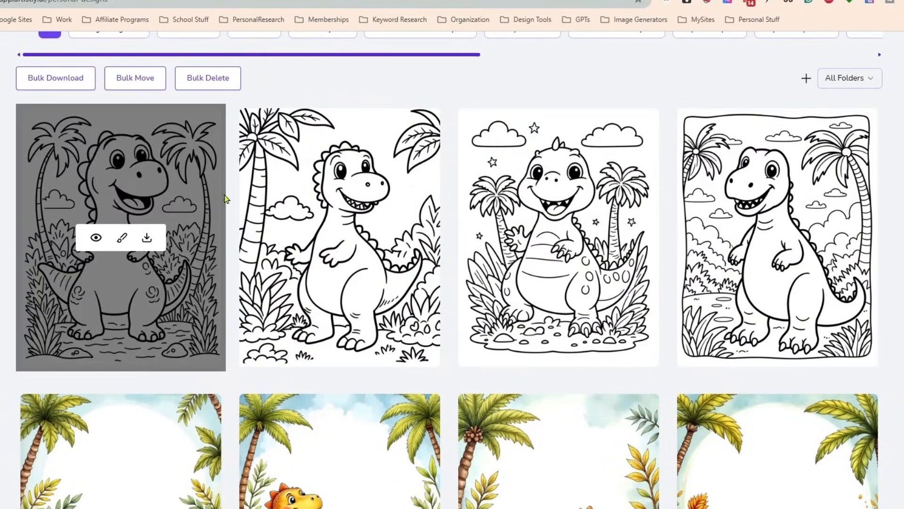
left_click(534, 238)
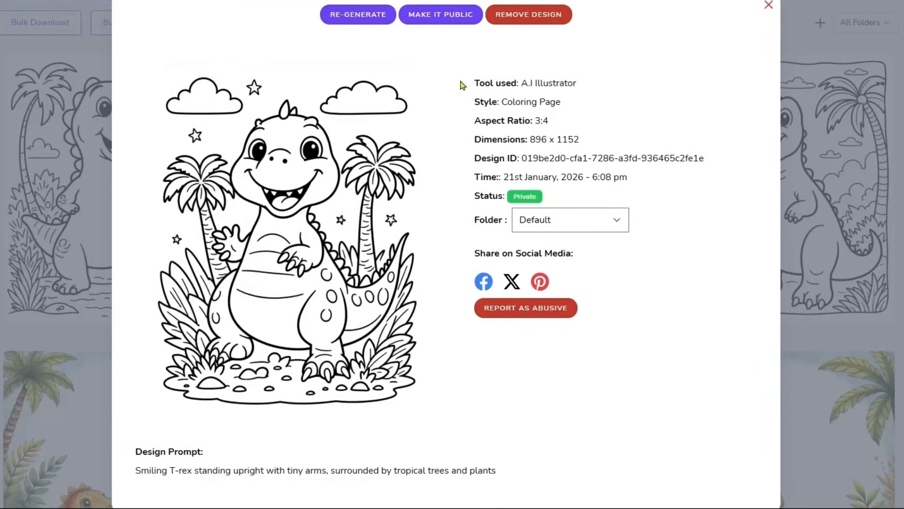
left_click(358, 15)
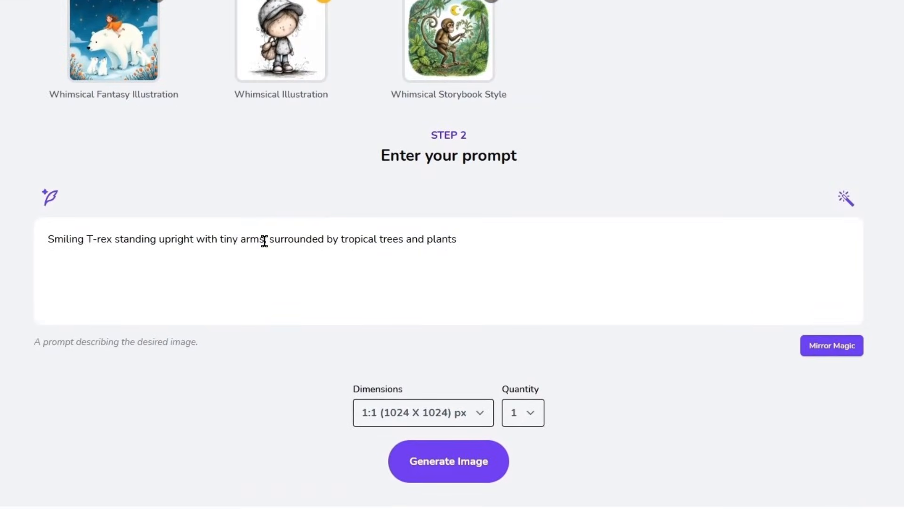
left_click_drag(264, 239, 48, 239)
key("ctrl+v")
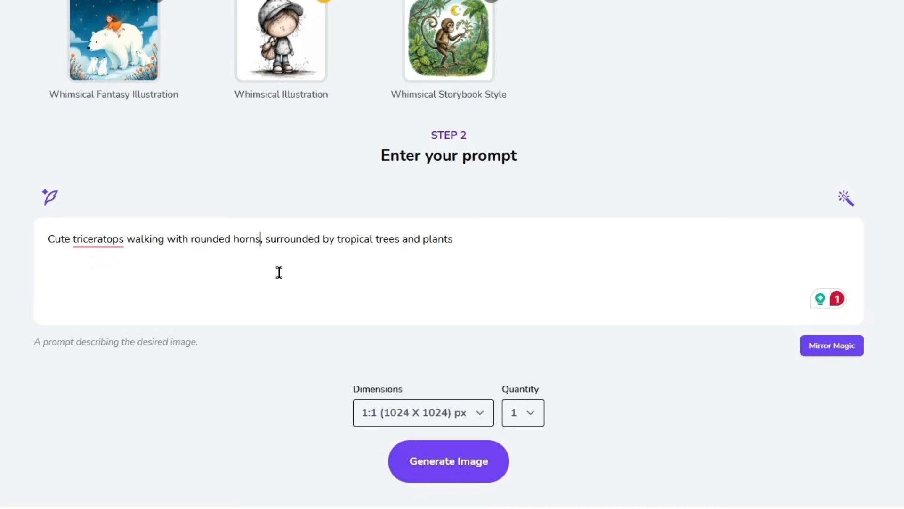
Generate four triceratops coloring pages at 3:4 (896 X 1152) px
left_click(460, 417)
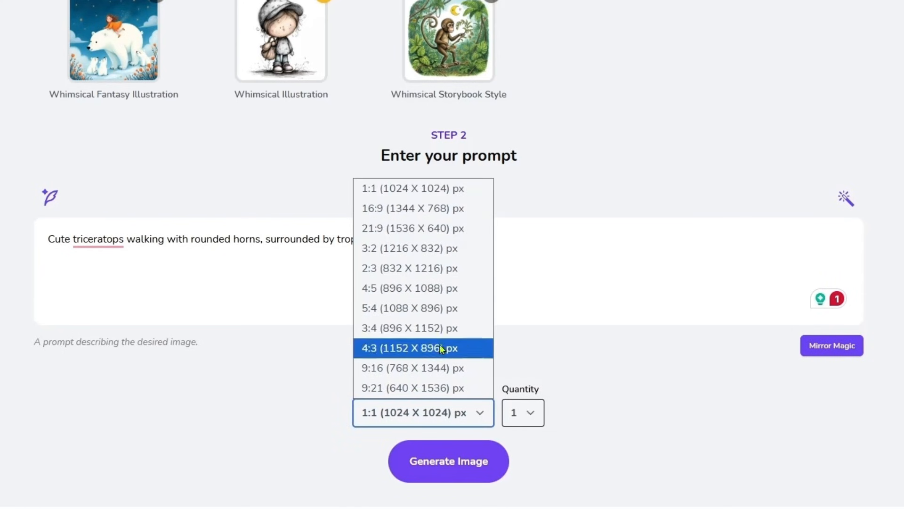
left_click(438, 327)
left_click(527, 412)
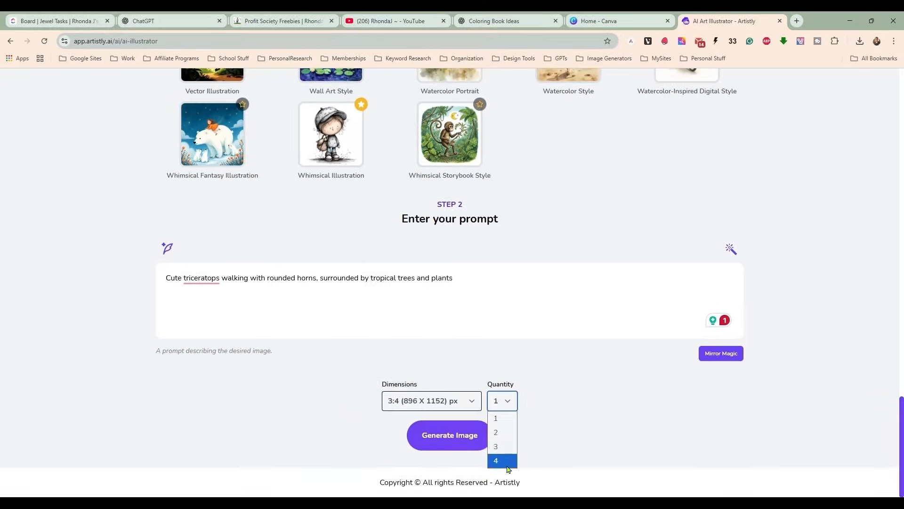
left_click(511, 484)
left_click(447, 460)
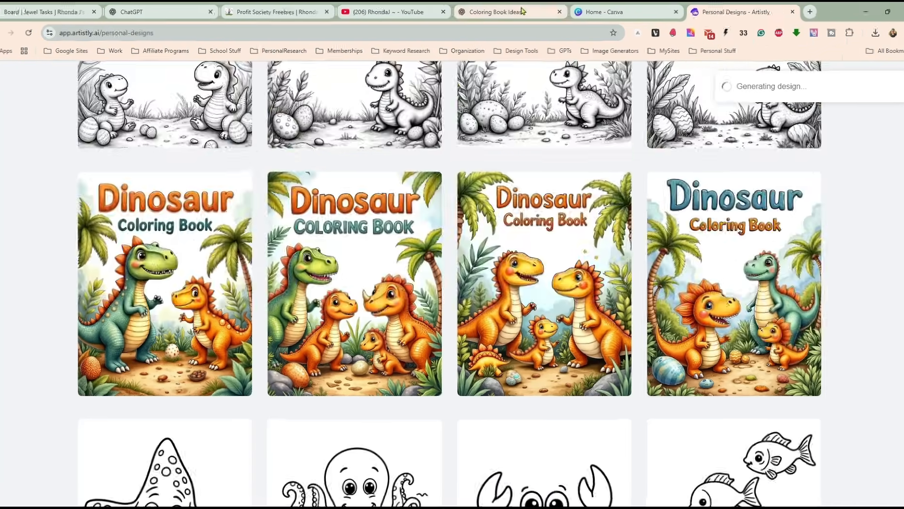
Return to the ChatGPT chat and copy the third interior page prompt, "Baby dinosaur hatching from a cracked egg"
left_click(522, 11)
left_click_drag(294, 128, 546, 138)
key("ctrl+c")
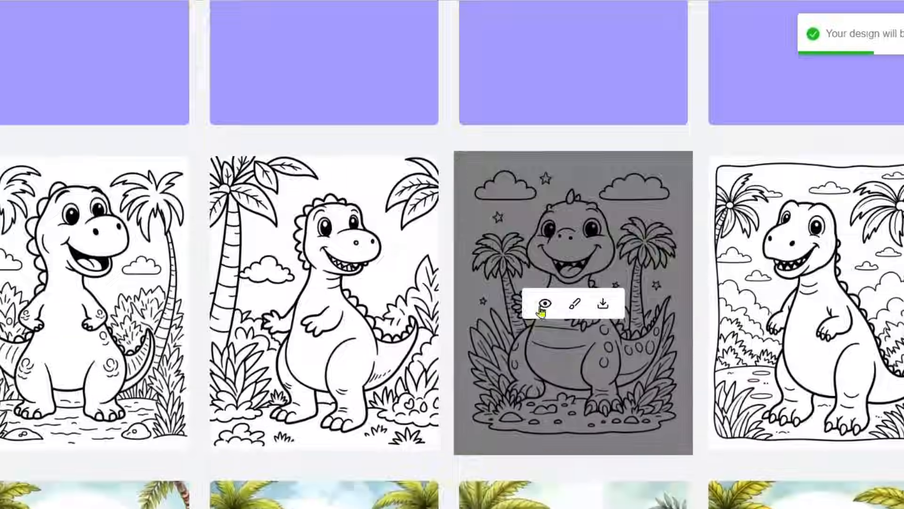
In Artistly, open a T-rex coloring page for regeneration and set its prompt to "Baby dinosaur hatching from a cracked egg, in the middle of a large nest"
left_click(546, 303)
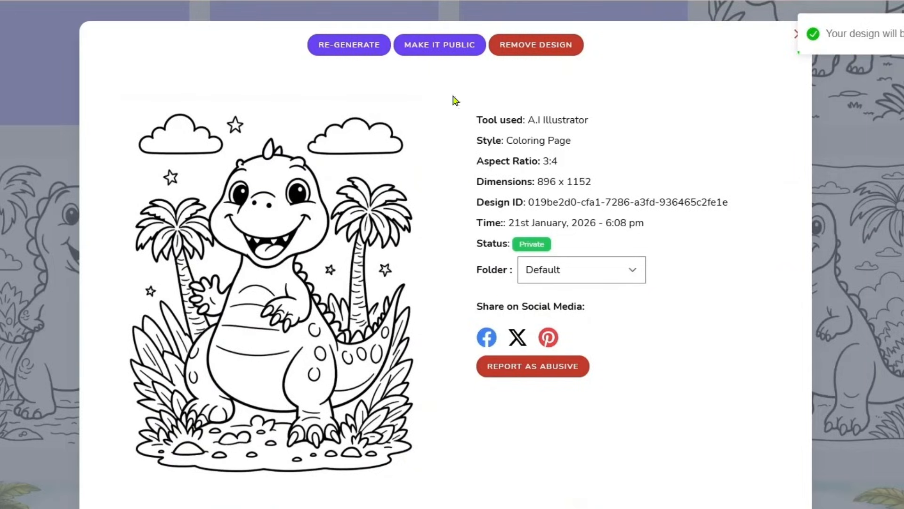
left_click(345, 46)
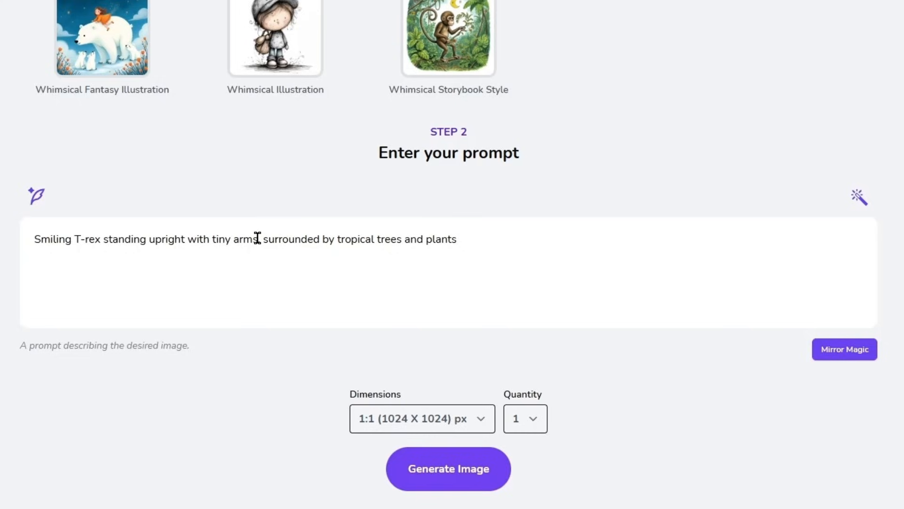
left_click_drag(258, 238, 1, 252)
key("ctrl+v")
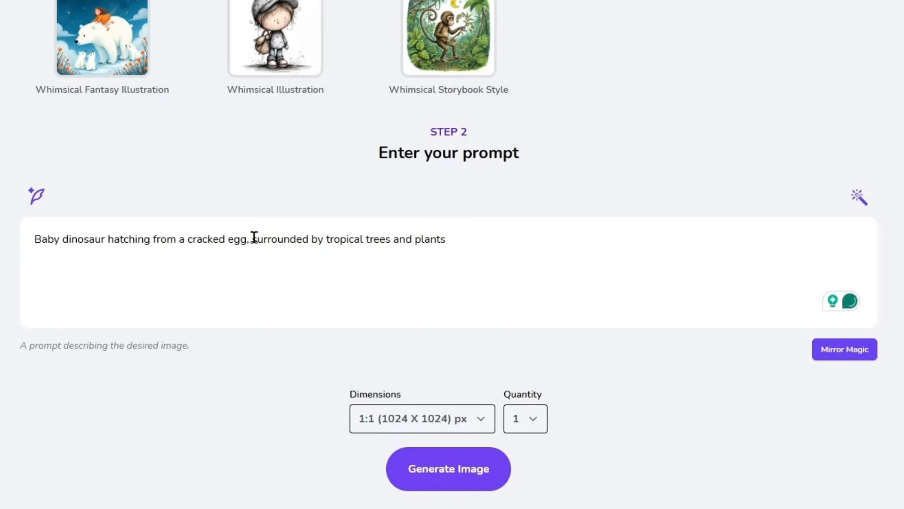
left_click_drag(254, 237, 460, 240)
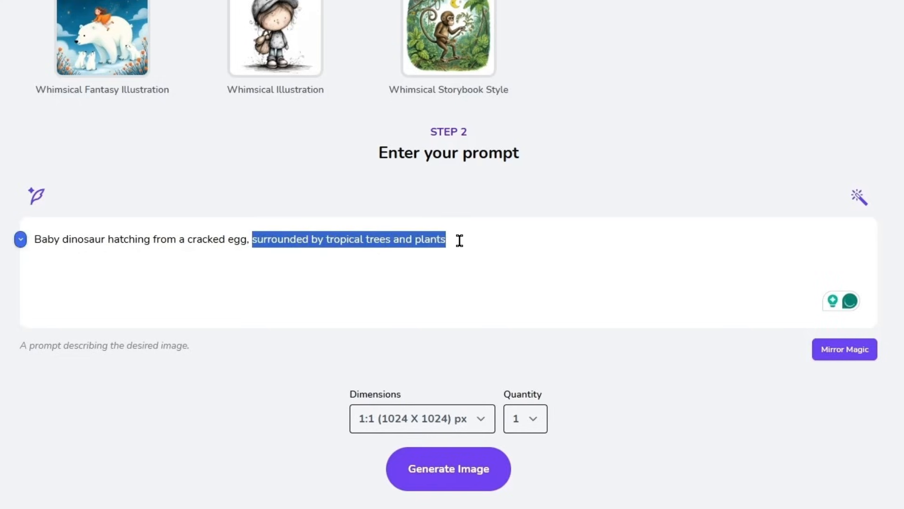
type("in the middle of a large")
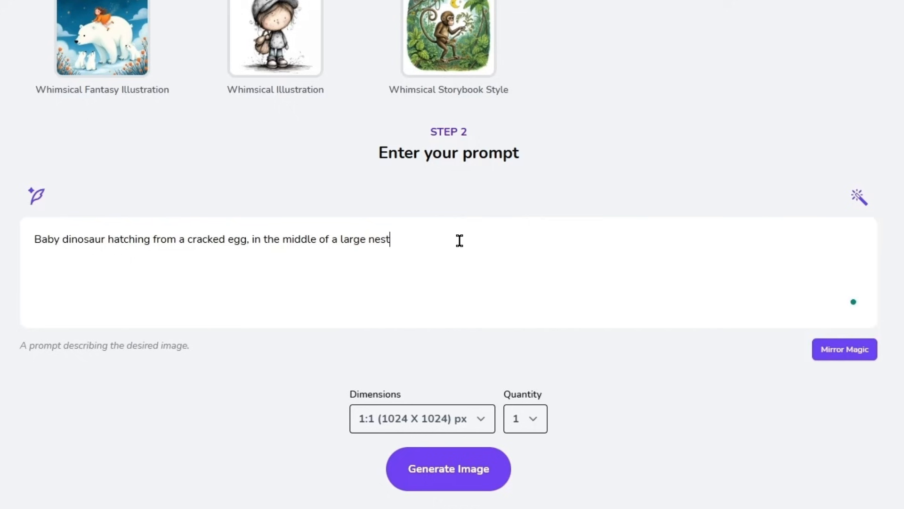
Generate four hatching baby dinosaur coloring pages at 3:4 (896 X 1152) px
left_click(445, 426)
left_click(432, 331)
left_click(534, 416)
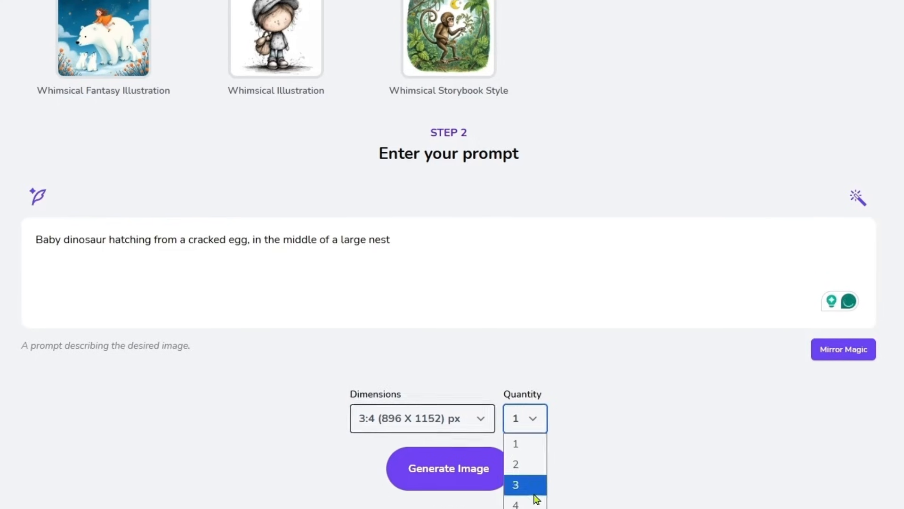
left_click(518, 503)
left_click(449, 469)
Return to the ChatGPT chat and copy the fourth interior page prompt, "Friendly dinosaur family standing together"
left_click(514, 23)
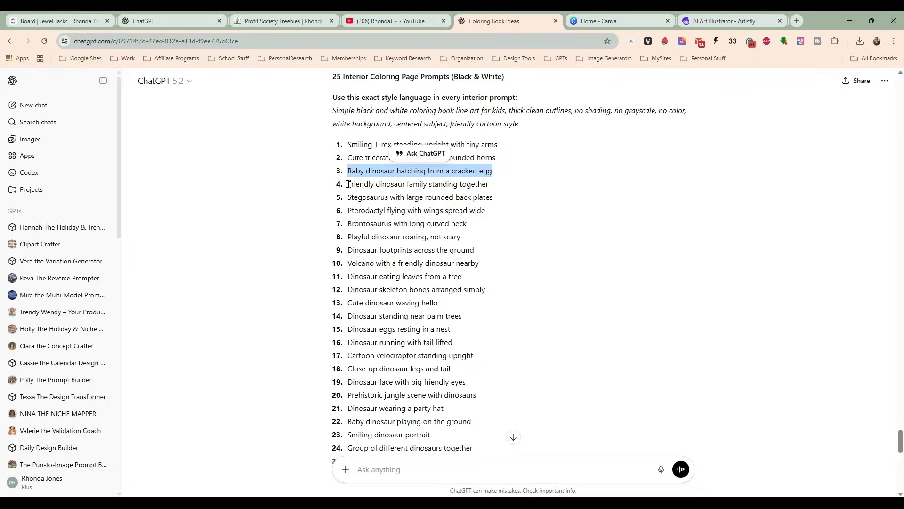
left_click_drag(349, 184, 491, 182)
right_click(487, 184)
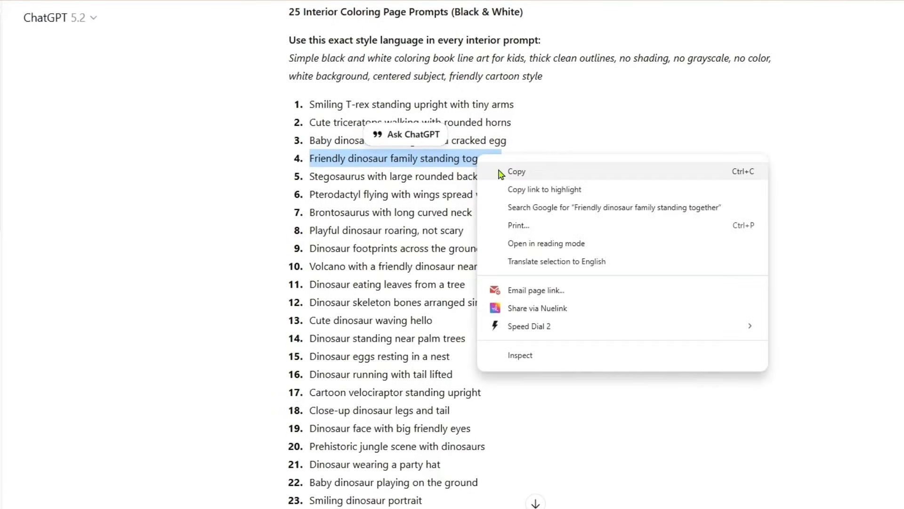
left_click(501, 173)
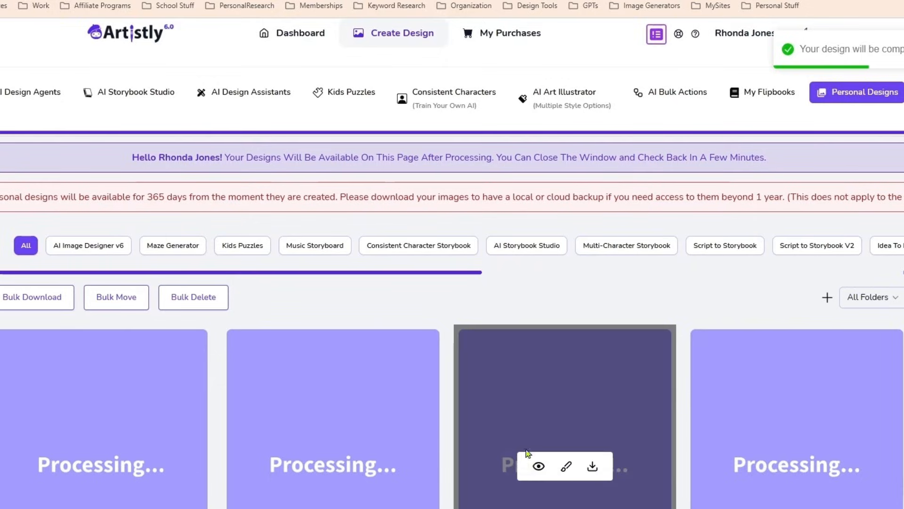
In Artistly, open a still-processing design for regeneration and set its prompt to "Friendly dinosaur family standing together, next to a river"
left_click(536, 468)
left_click(360, 74)
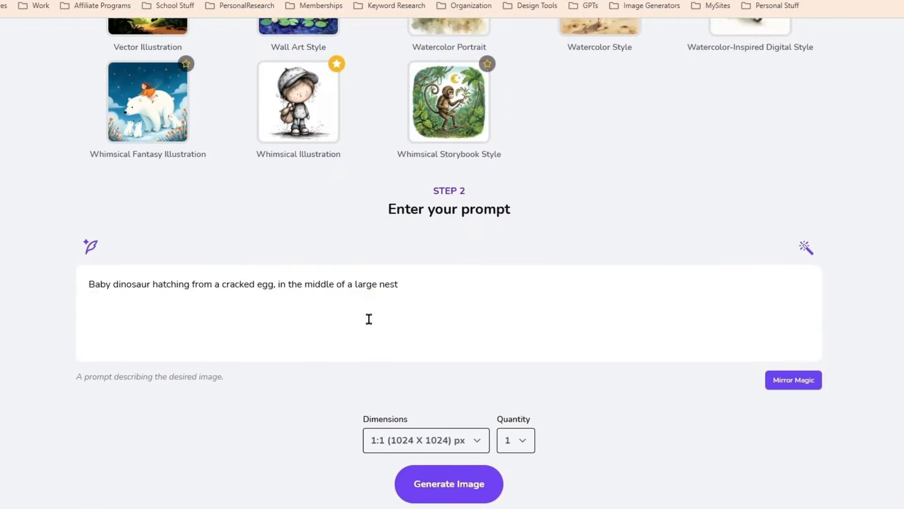
left_click(365, 289)
key("ctrl+a")
key("ctrl+v")
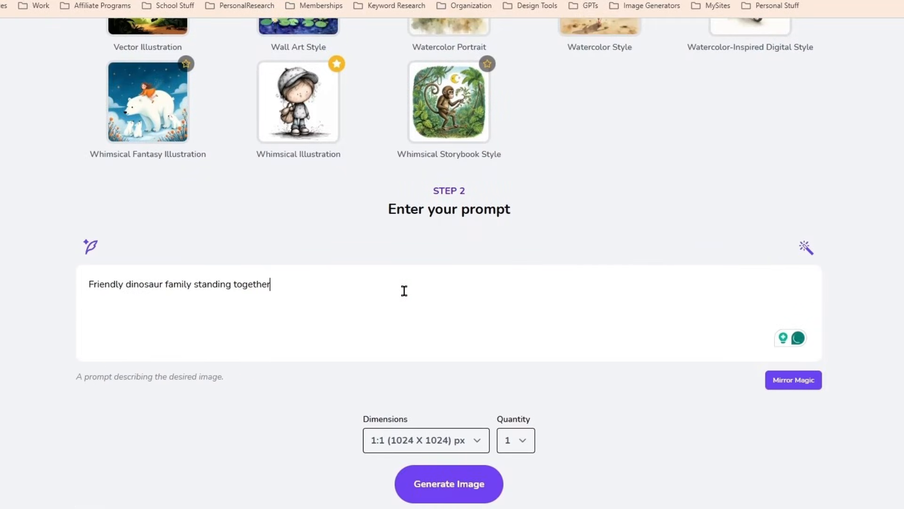
type(", next to")
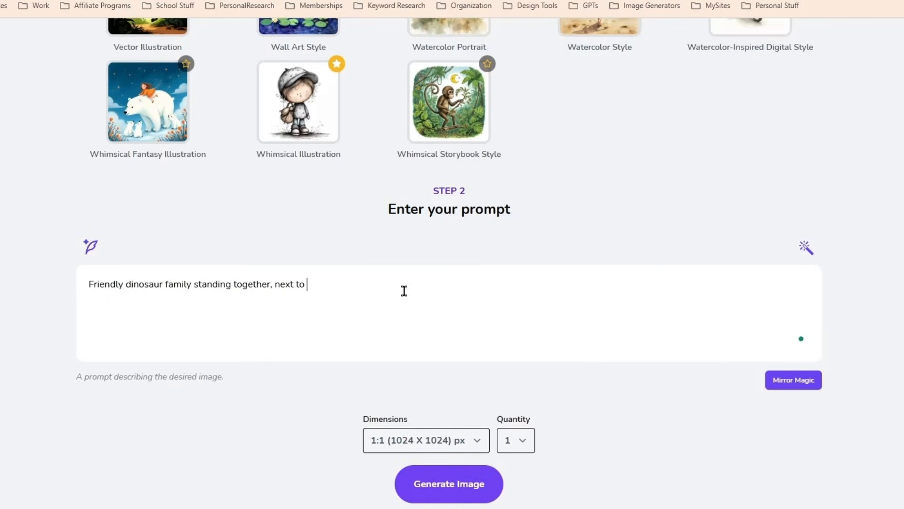
type(" a river")
Generate four dinosaur family coloring pages at 3:4 (896 X 1152) px
left_click(438, 441)
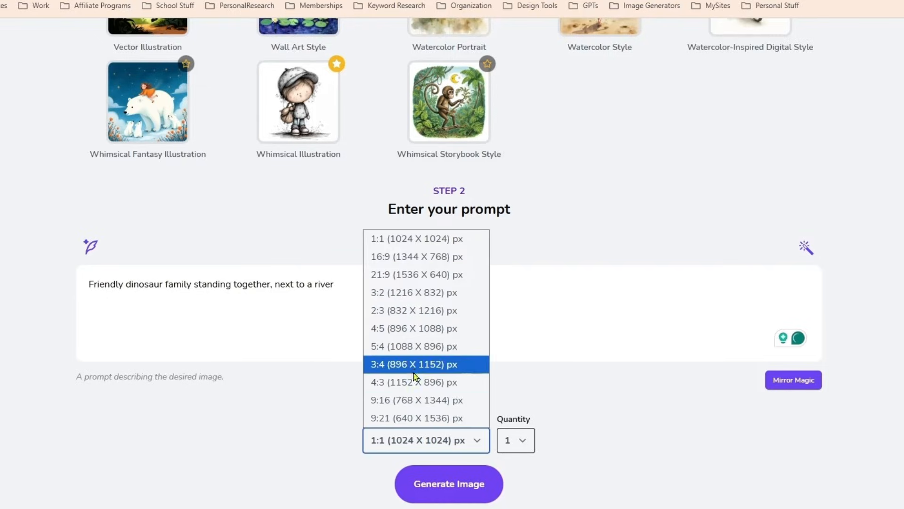
left_click(414, 372)
left_click(522, 441)
left_click(516, 507)
left_click(449, 483)
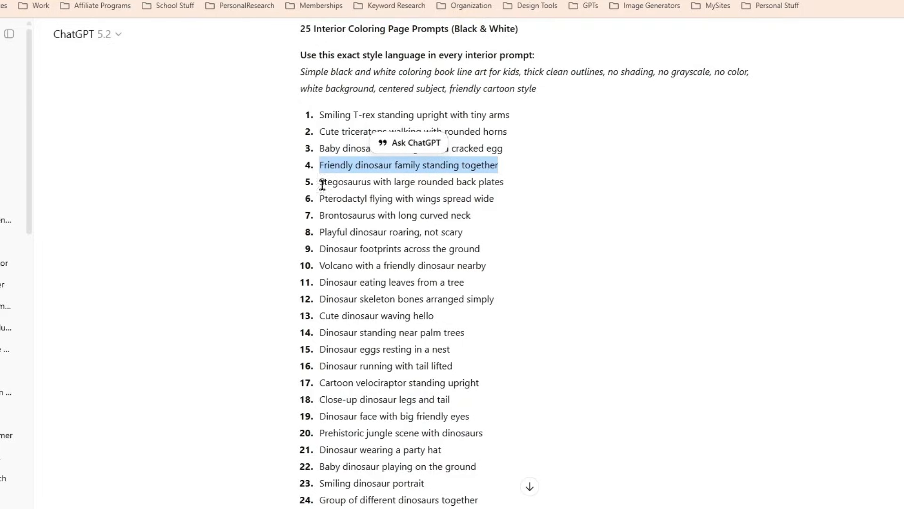
Return to the ChatGPT chat and copy the fifth interior page prompt, "Stegosaurus with large rounded back plates"
left_click_drag(322, 184, 485, 183)
right_click(486, 183)
left_click(502, 200)
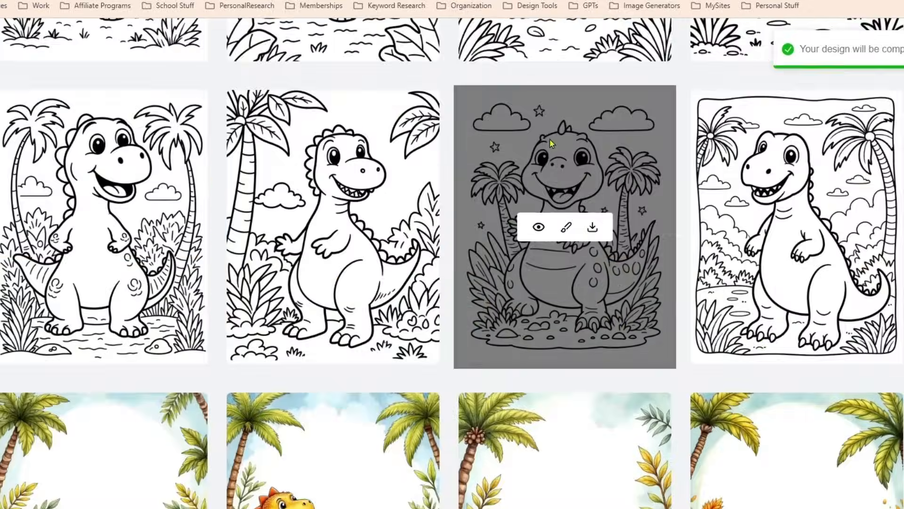
In Artistly, open a T-rex coloring page for regeneration and set its prompt to "Stegosaurus with large rounded back plates, walking through the trees"
left_click(537, 229)
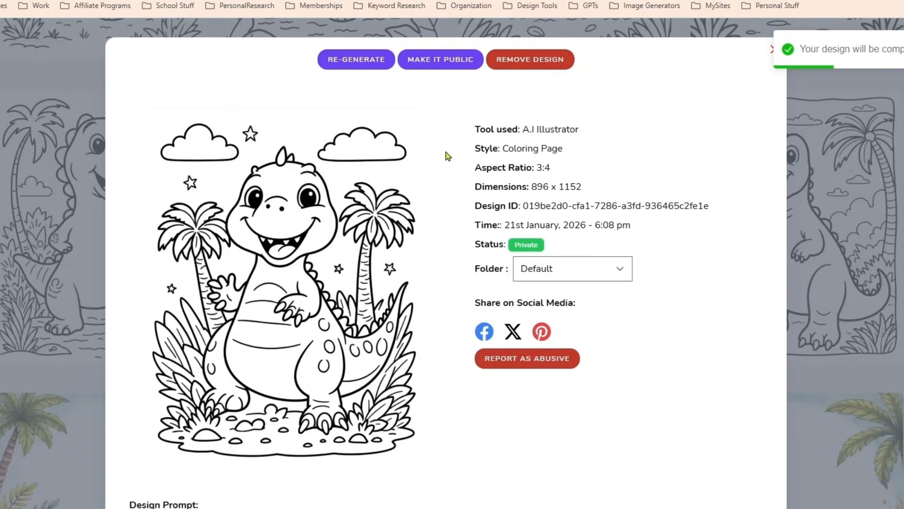
left_click(354, 59)
scroll(351, 422, "down", 20)
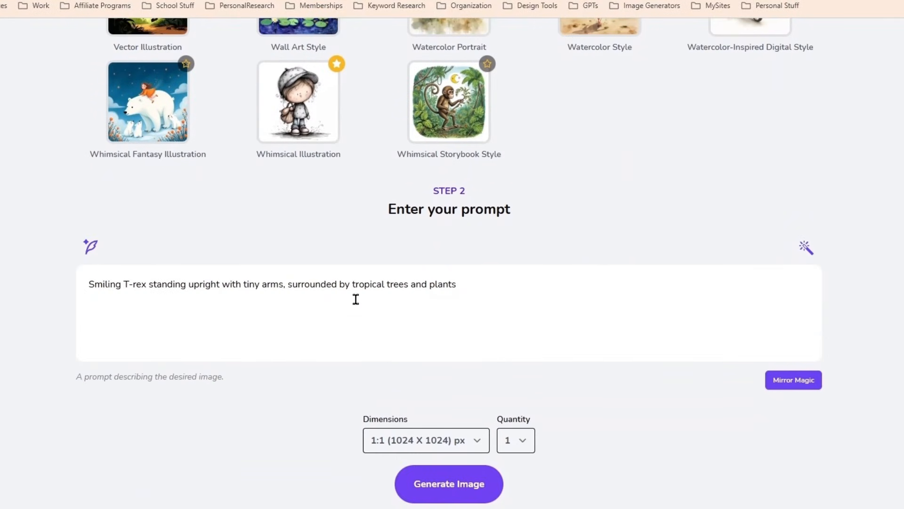
left_click_drag(282, 284, 64, 281)
key("ctrl+v")
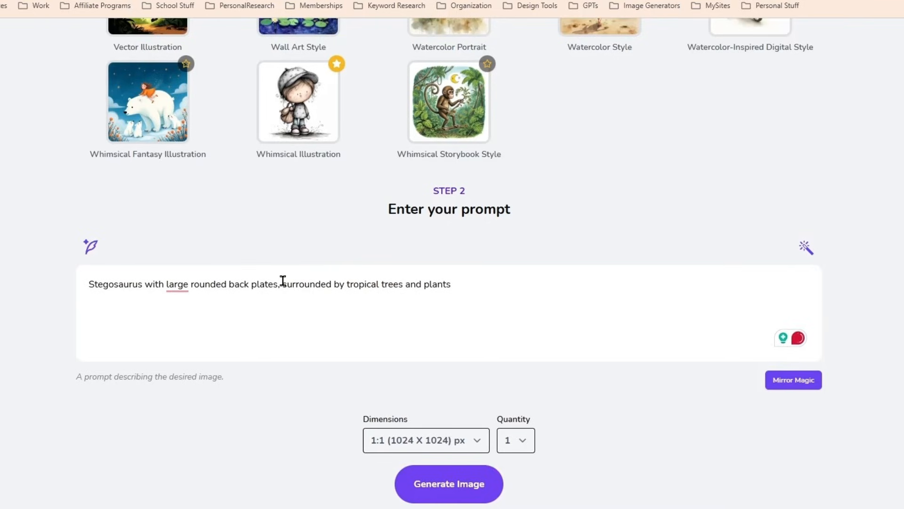
left_click_drag(283, 282, 468, 288)
type("walking th")
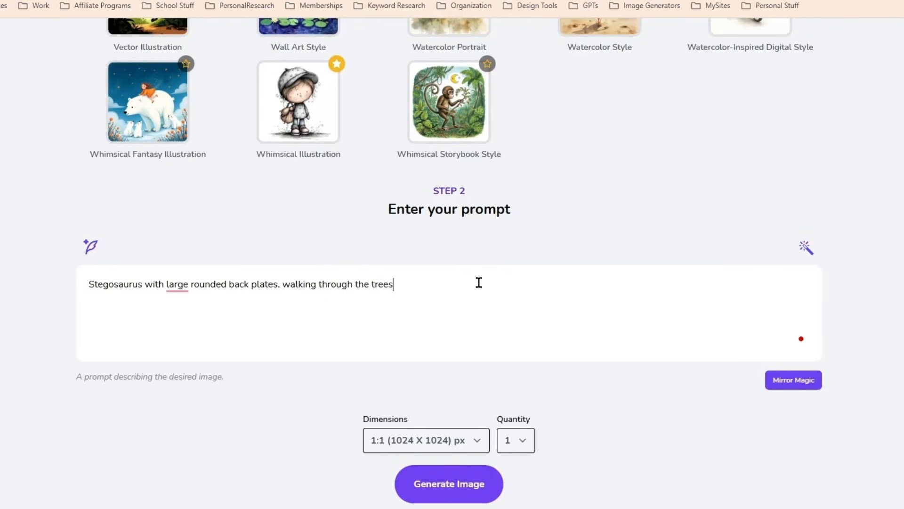
Generate four stegosaurus coloring pages at 3:4 (896 X 1152) px
left_click(426, 440)
left_click(454, 371)
left_click(507, 443)
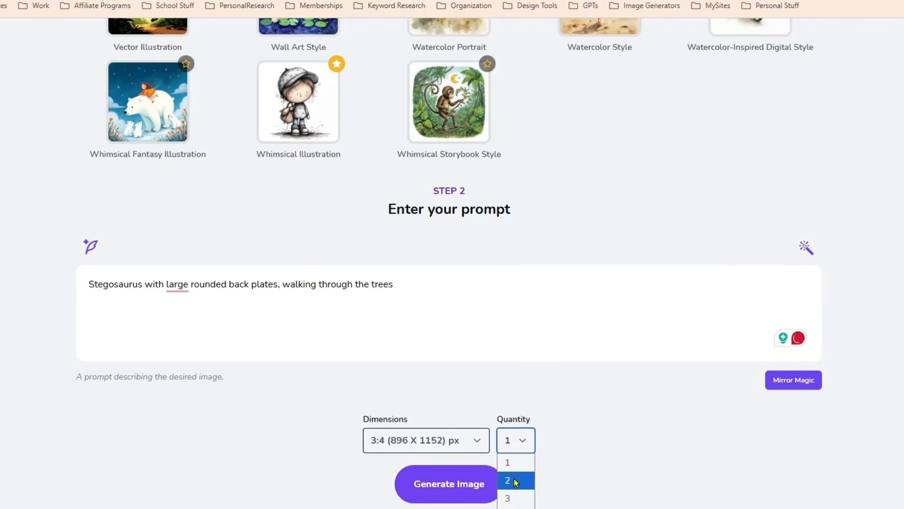
left_click(513, 480)
left_click(452, 487)
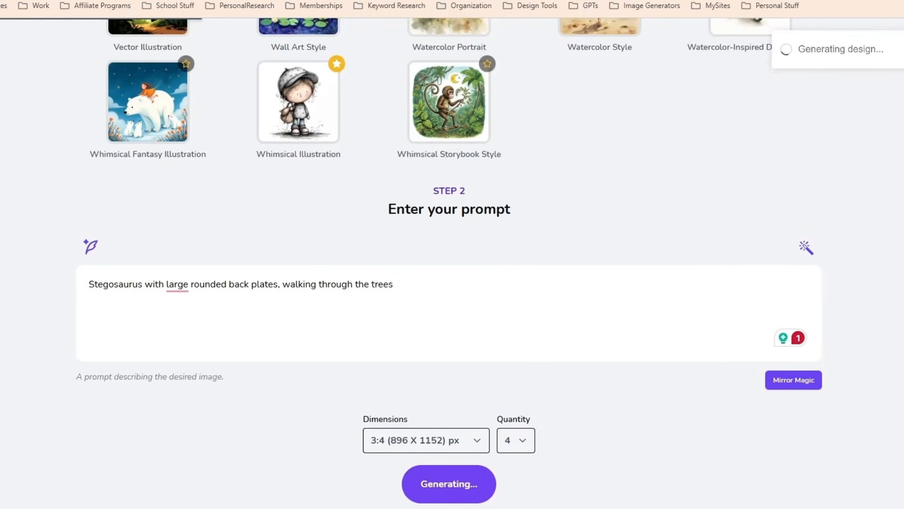
Return to the ChatGPT chat and copy the sixth interior page prompt, "Pterodactyl flying with wings spread wide"
left_click(528, 1)
left_click_drag(320, 198, 494, 199)
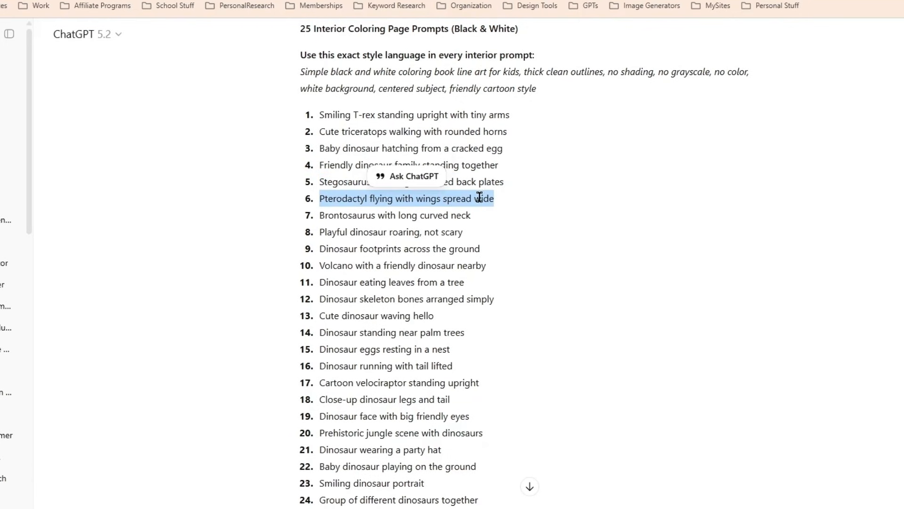
right_click(476, 198)
left_click(500, 210)
In Artistly, open a T-rex coloring page for regeneration and set its prompt to "Pterodactyl flying with wings spread wide, with random clouds all around."
left_click(499, 1)
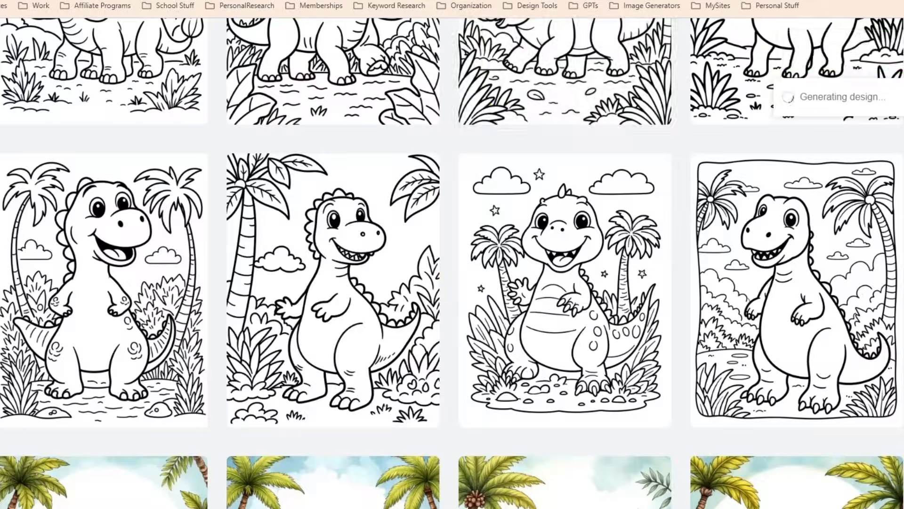
left_click(307, 293)
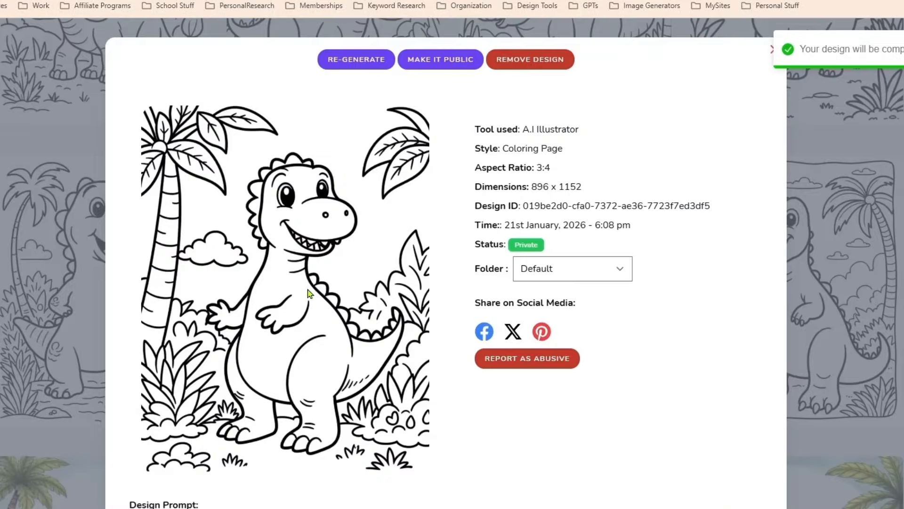
left_click(357, 60)
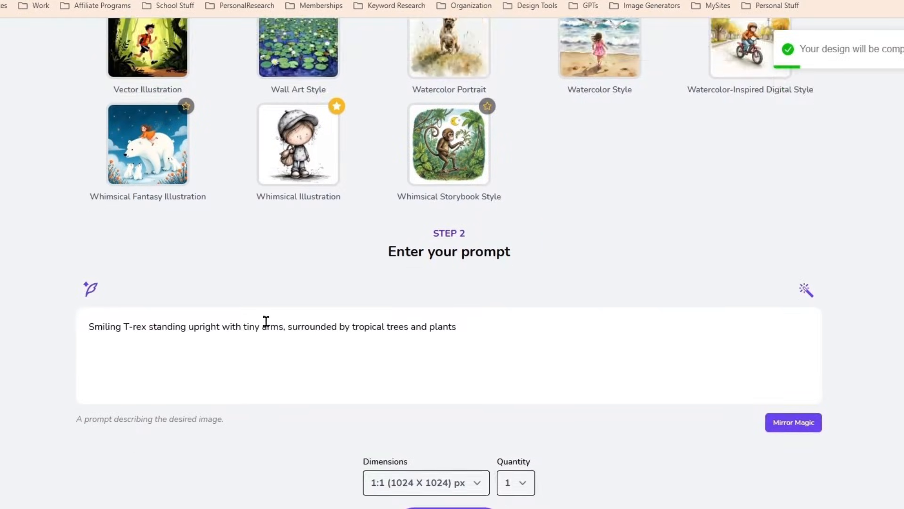
triple_click(268, 289)
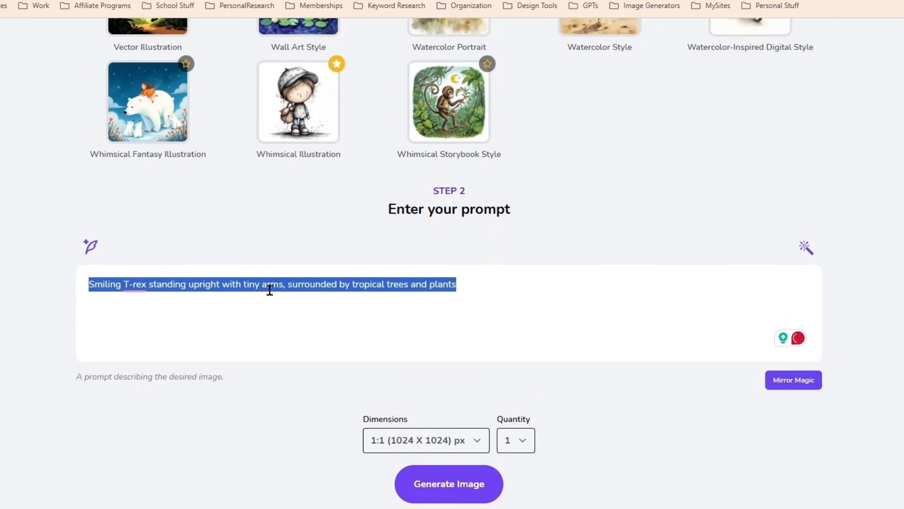
key("ctrl+v")
type(", ")
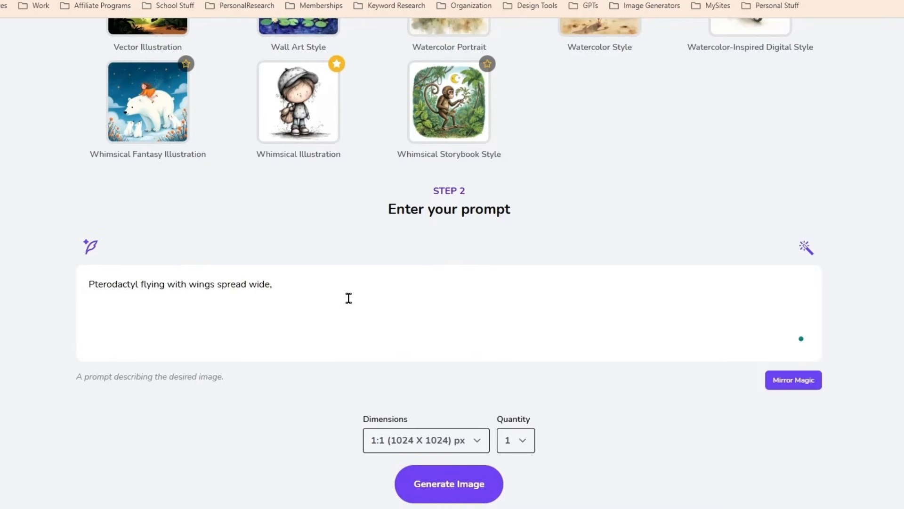
type("with random clouds all around.")
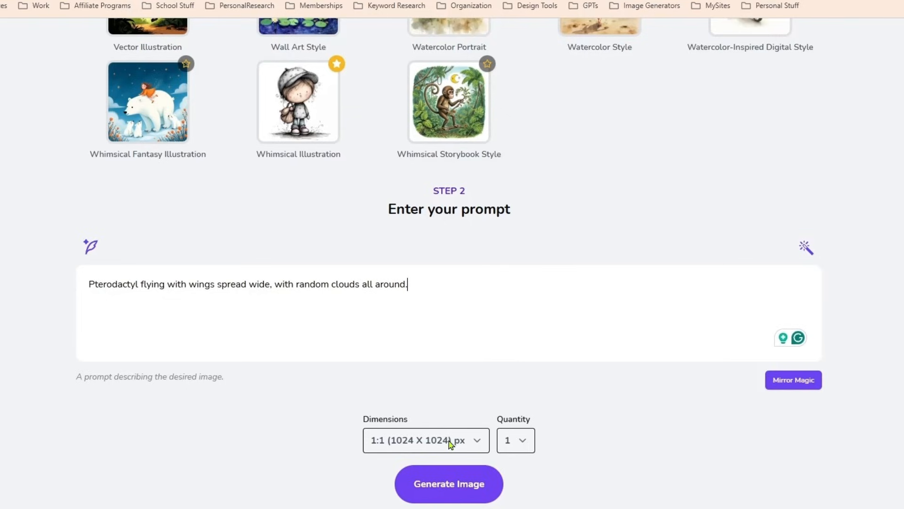
Generate four pterodactyl coloring pages at 3:4 (896 X 1152) px
left_click(448, 441)
left_click(436, 364)
left_click(520, 442)
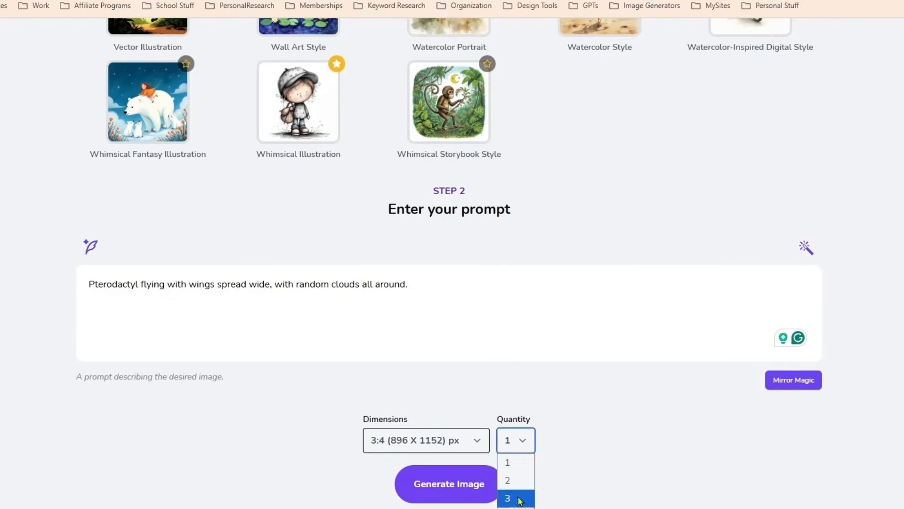
left_click(518, 507)
left_click(464, 485)
Return to the ChatGPT chat and copy the seventh interior page prompt, "Brontosaurus with long curved neck"
left_click(556, 1)
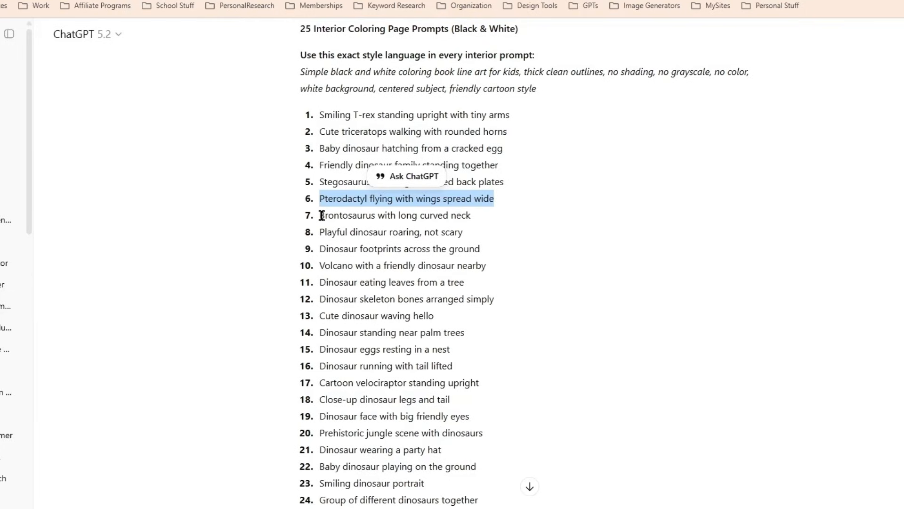
left_click_drag(322, 216, 470, 215)
right_click(455, 220)
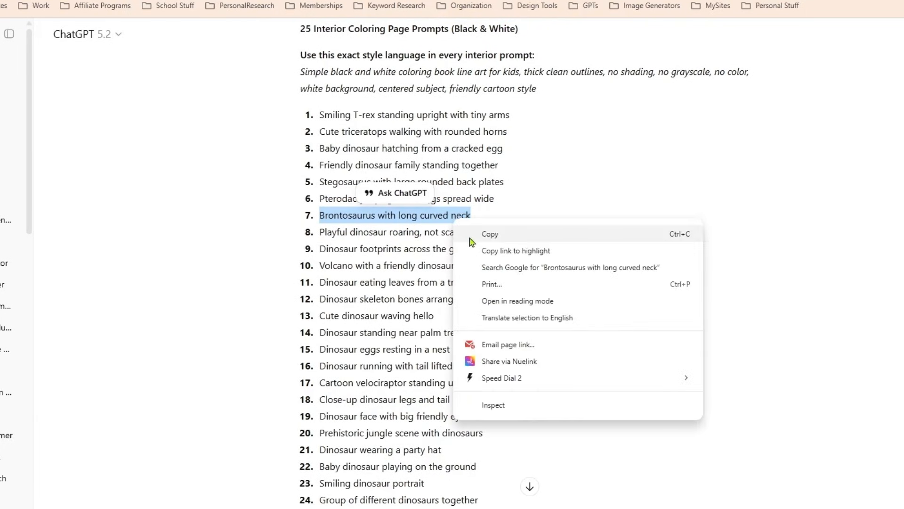
left_click(469, 239)
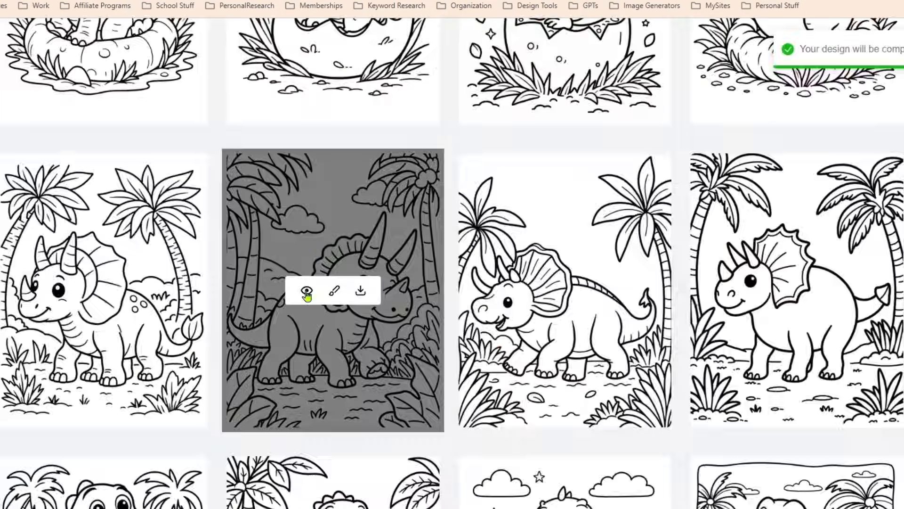
In Artistly, open a triceratops coloring page for regeneration and replace its whole prompt with "Brontosaurus with long curved neck"
left_click(307, 296)
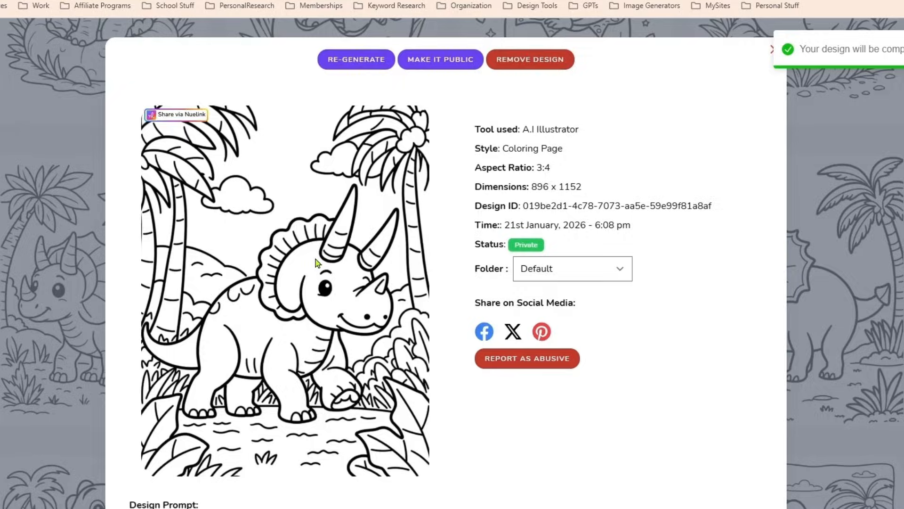
left_click(353, 58)
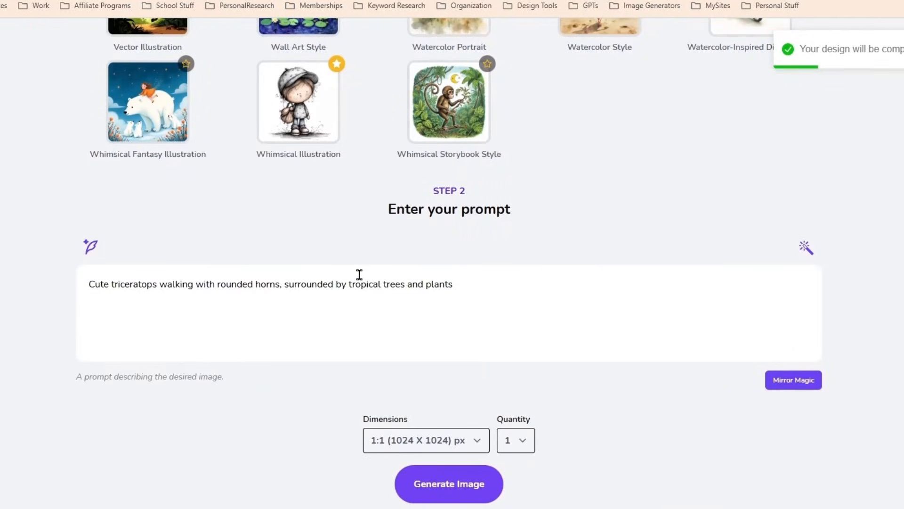
double_click(360, 277)
key("ctrl+a")
key("ctrl+v")
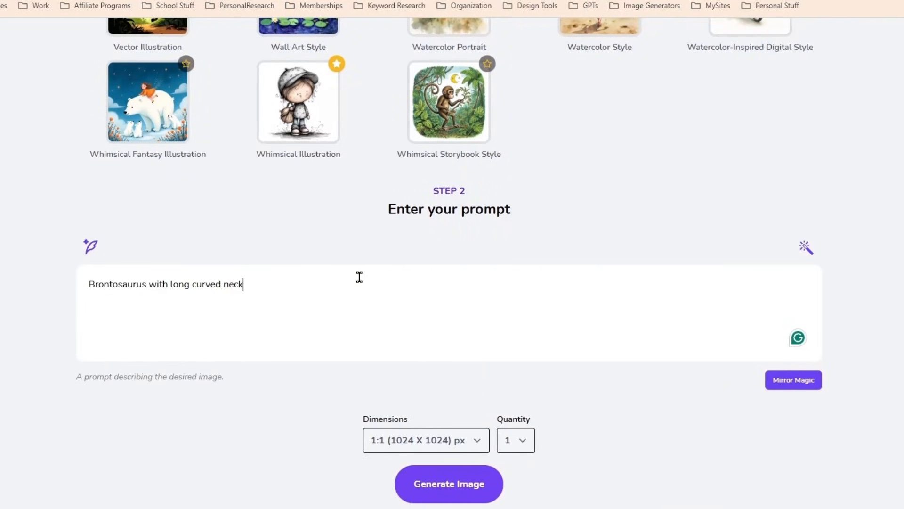
Generate four images from the brontosaurus prompt at 3:4 (896 X 1152) px
left_click(398, 435)
left_click(394, 364)
left_click(518, 434)
left_click(507, 507)
left_click(474, 486)
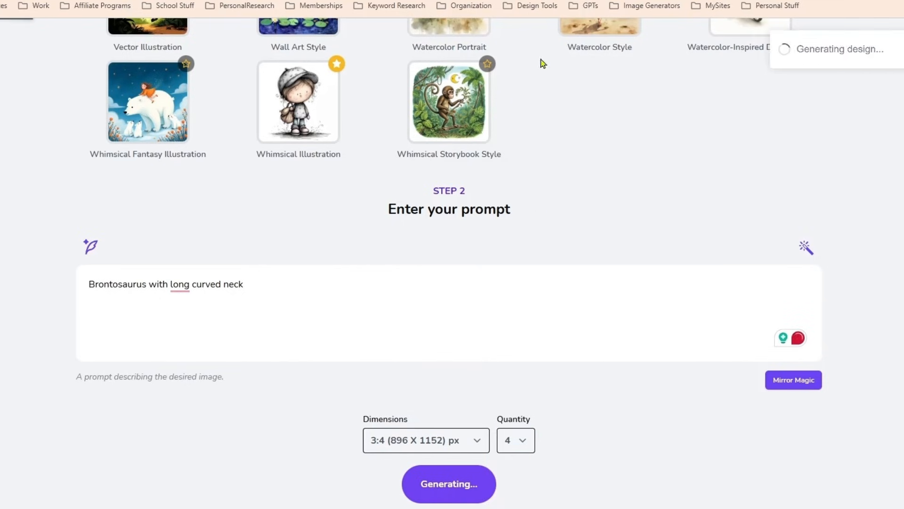
Copy the eighth interior prompt, "Playful dinosaur roaring, not scary", from ChatGPT and generate four coloring pages from it in Artistly at 3:4 (896 X 1152) px
left_click(174, 1)
left_click_drag(320, 232, 496, 232)
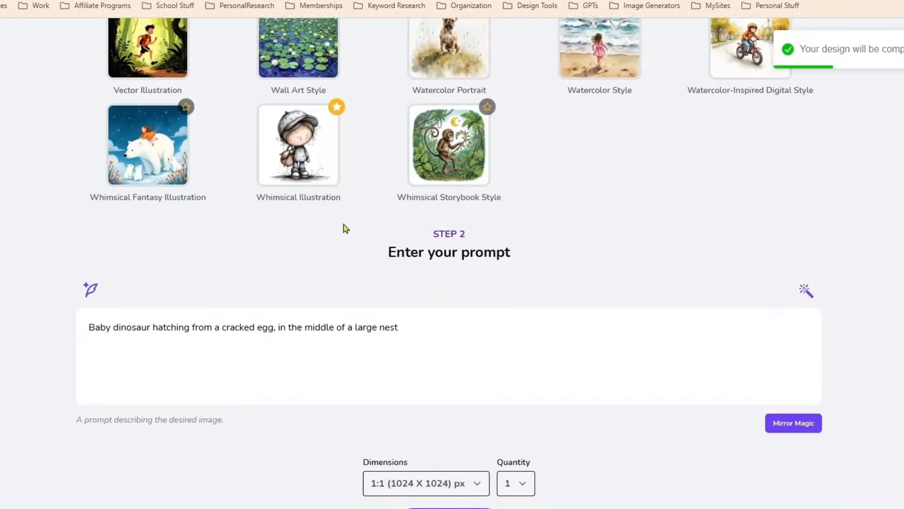
scroll(345, 229, "down", 1)
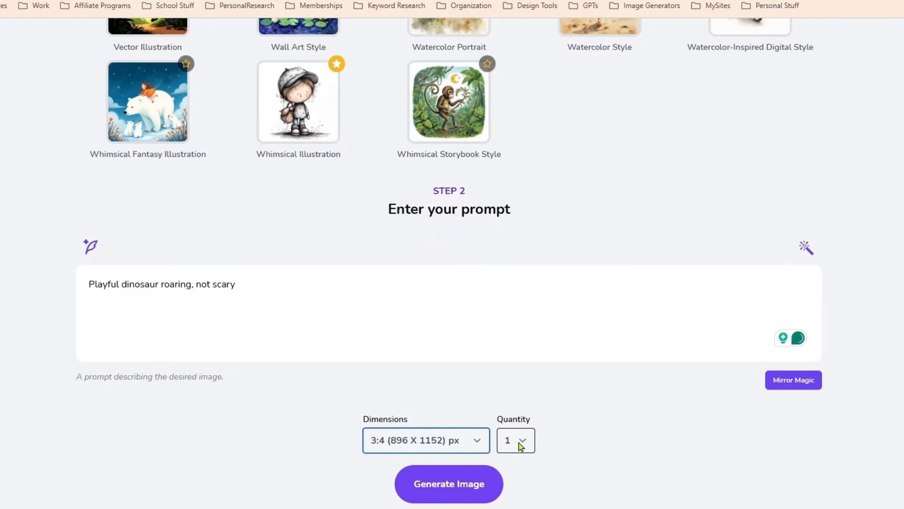
left_click(518, 440)
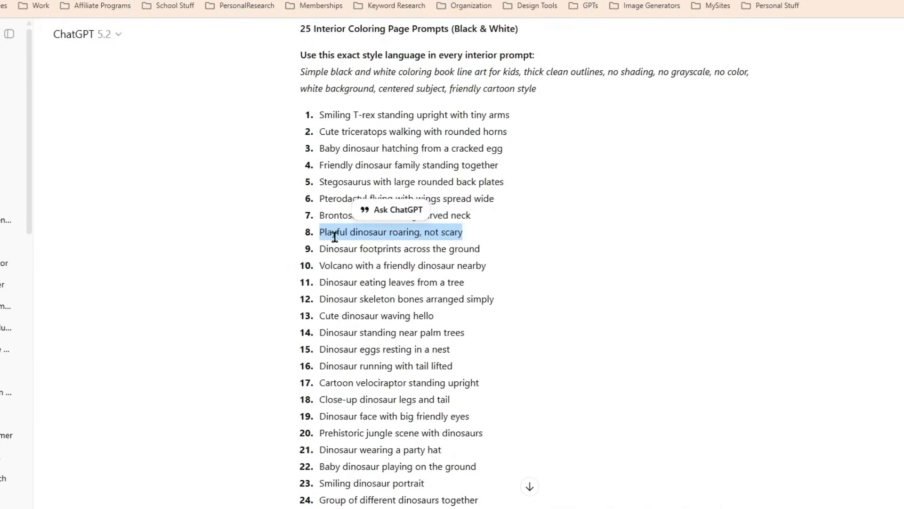
Copy the ninth prompt from ChatGPT, open a dinosaur family page for regeneration in Artistly and replace its prompt with "Dinosaur footprints across the ground"
left_click_drag(302, 248, 511, 233)
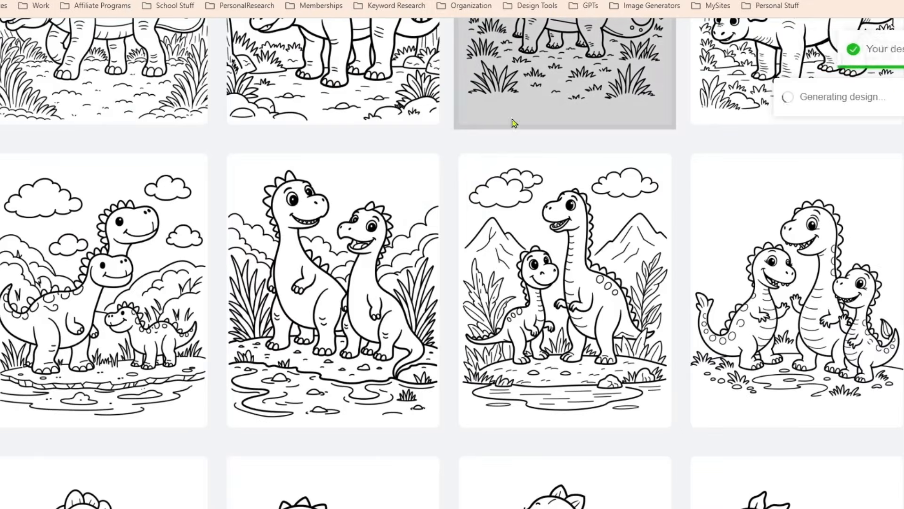
mouse_move(317, 263)
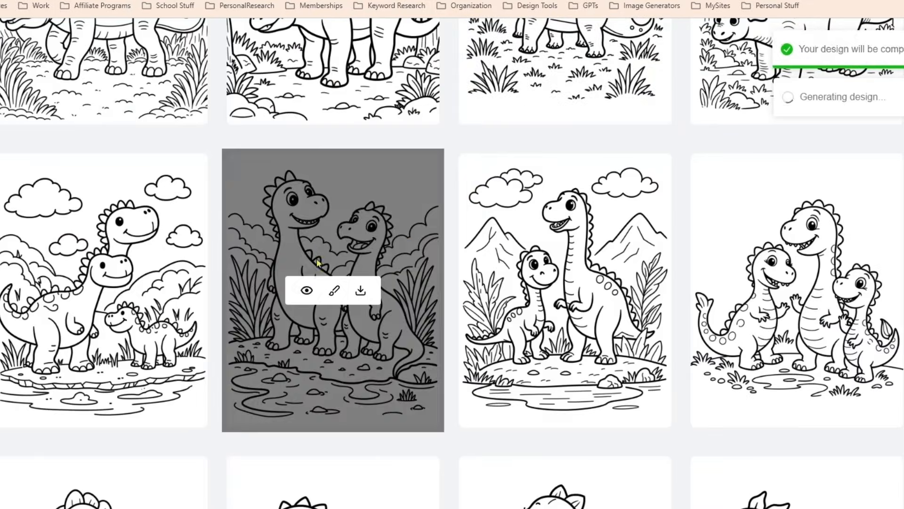
left_click(307, 290)
left_click(350, 61)
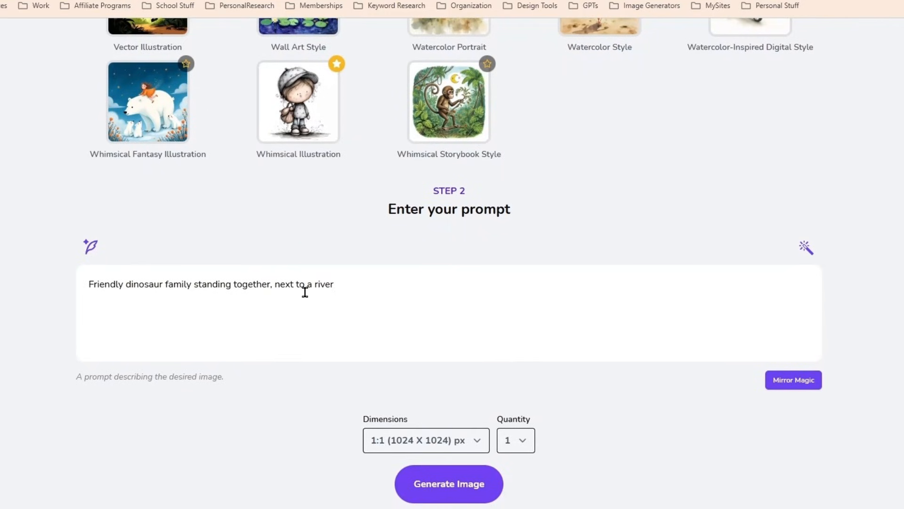
triple_click(305, 291)
type("Dinosaur footprints across the ground")
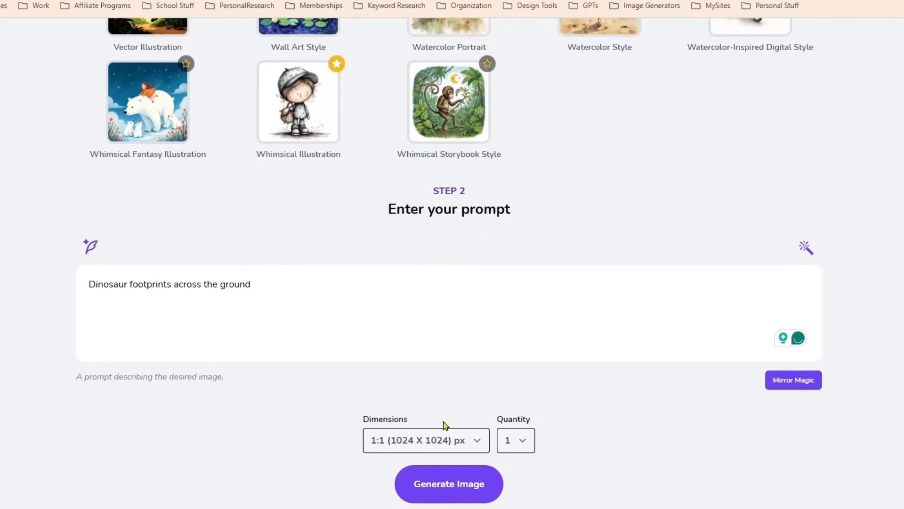
Generate four dinosaur footprint coloring pages at 3:4 (896 X 1152) px
left_click(473, 440)
left_click(471, 363)
left_click(518, 440)
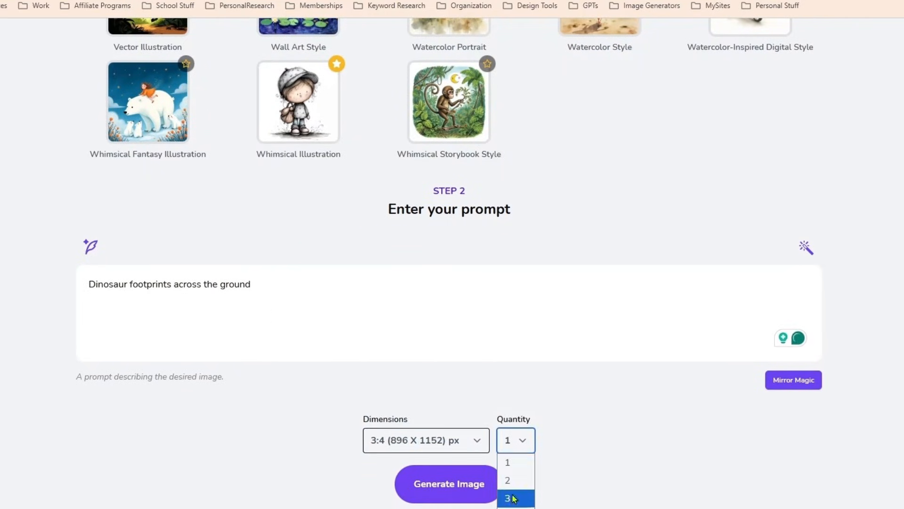
left_click(513, 507)
Copy the tenth prompt from ChatGPT, open a stegosaurus page for regeneration in Artistly and replace its prompt with "Volcano with a friendly dinosaur nearby"
left_click_drag(320, 266, 530, 269)
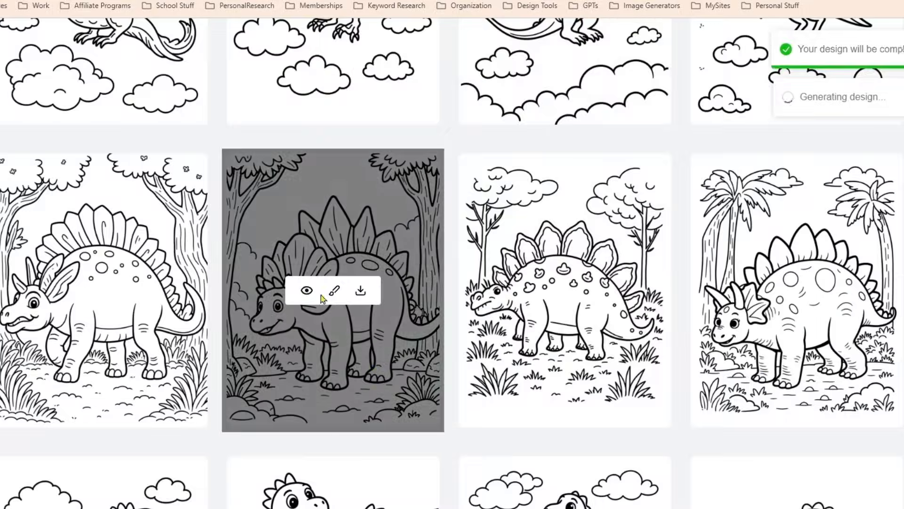
left_click(307, 290)
left_click(363, 64)
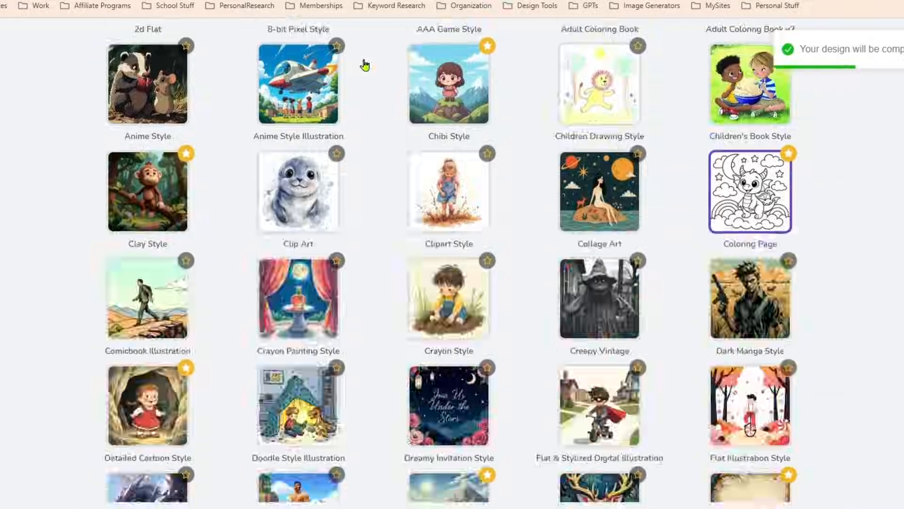
left_click(333, 287)
key("ctrl+a")
key("ctrl+v")
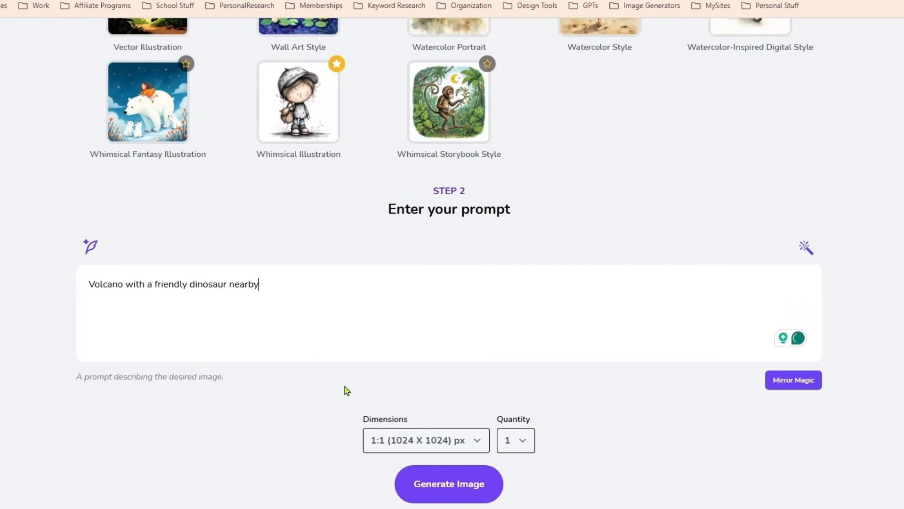
Generate four volcano coloring pages at 3:4 (896 X 1152) px
left_click(406, 440)
left_click(409, 324)
left_click(511, 439)
left_click(510, 419)
left_click(449, 482)
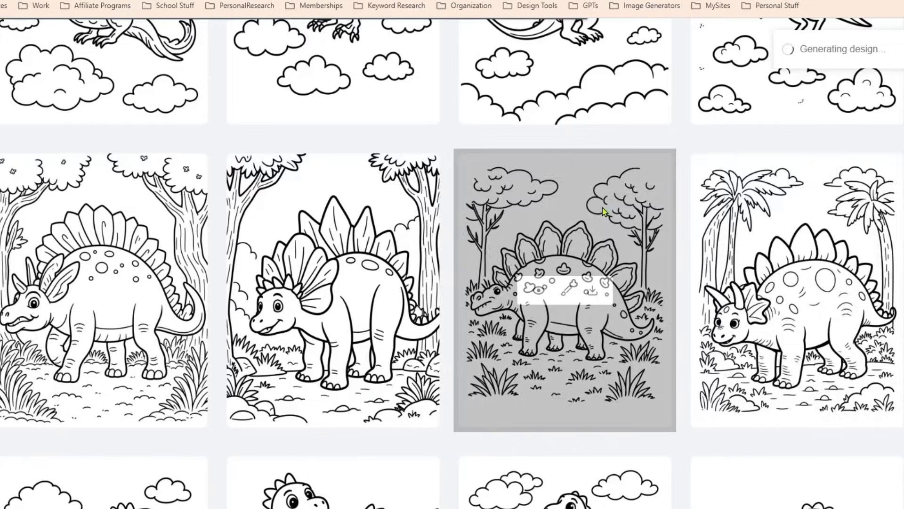
Review the newly generated dinosaur coloring pages in the personal designs
scroll(603, 207, "down", 10)
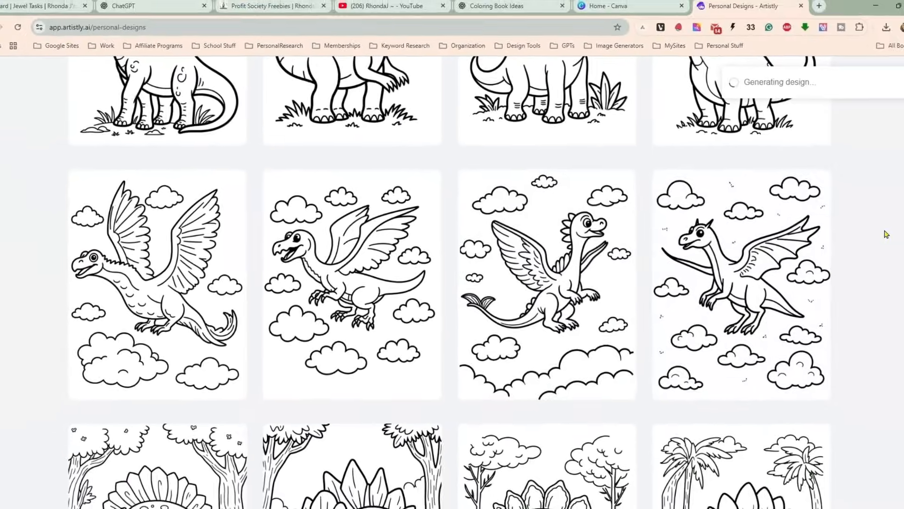
scroll(856, 318, "up", 5)
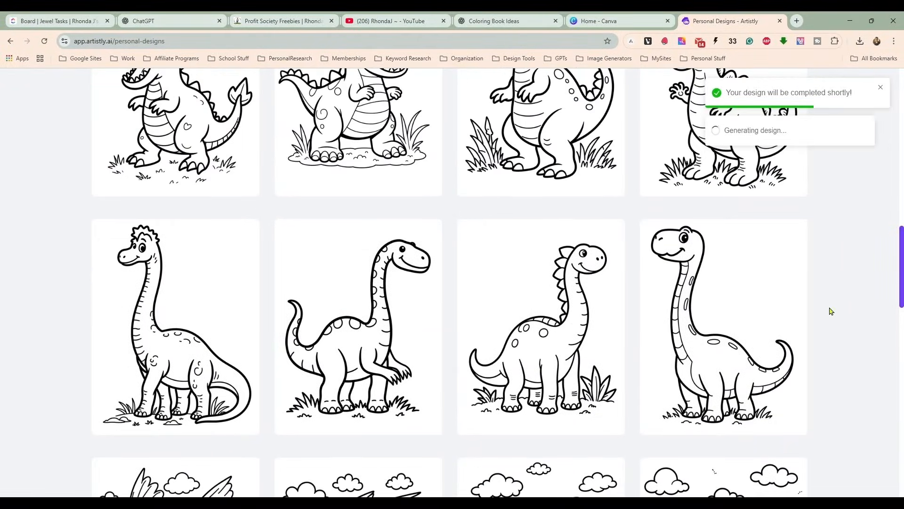
scroll(832, 311, "up", 12)
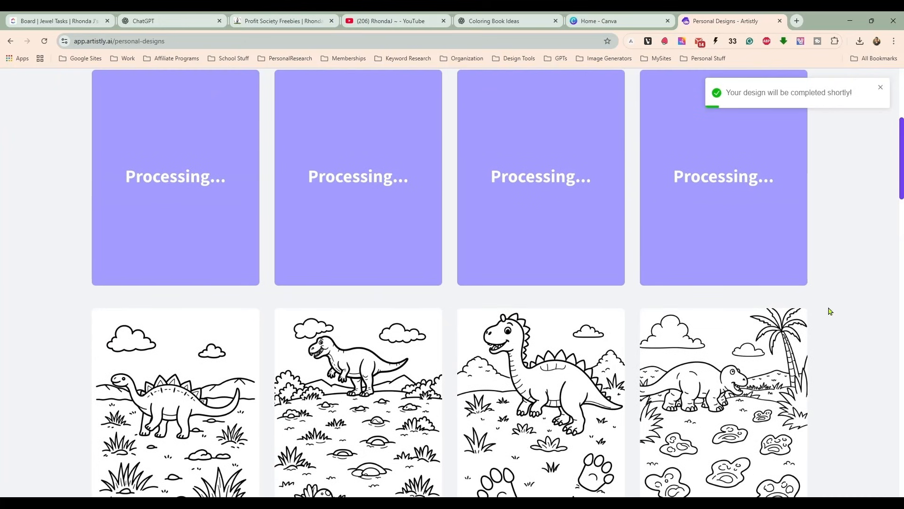
scroll(830, 312, "down", 3)
scroll(829, 307, "up", 5)
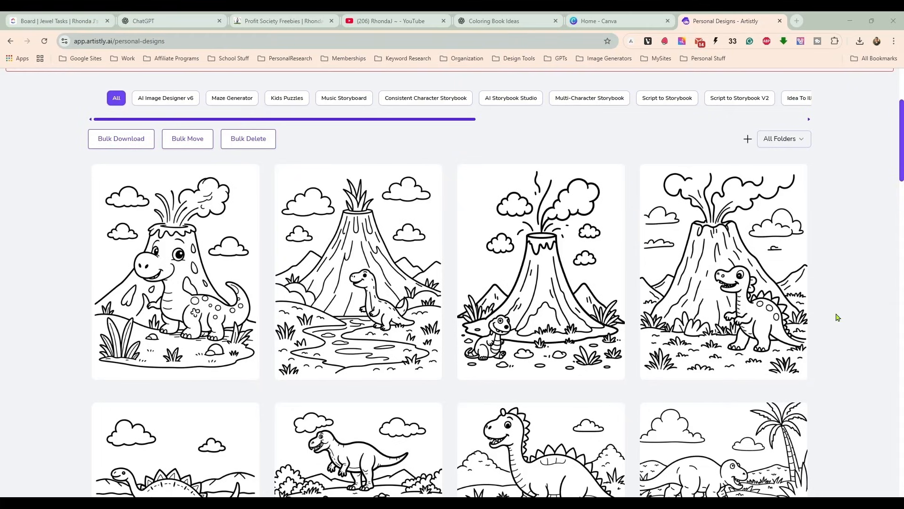
Start a new AI bulk action and open the media library to choose its images
scroll(837, 317, "up", 3)
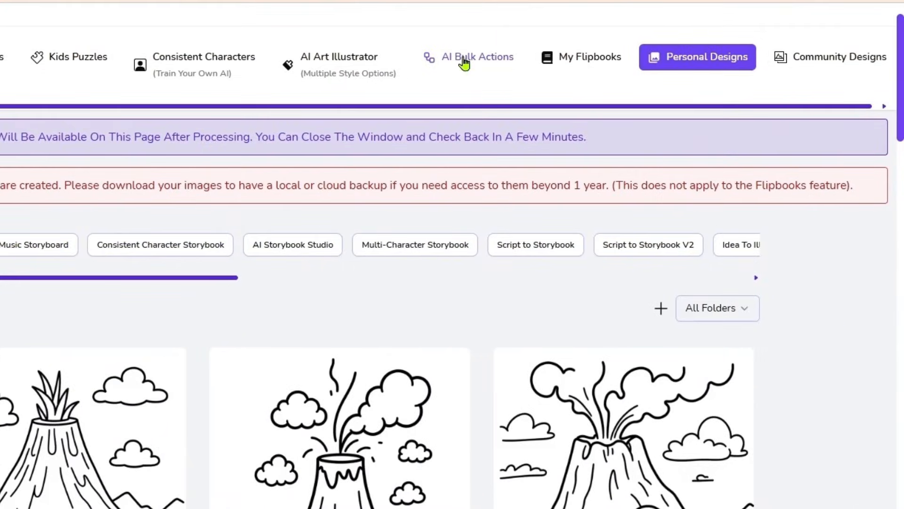
left_click(464, 63)
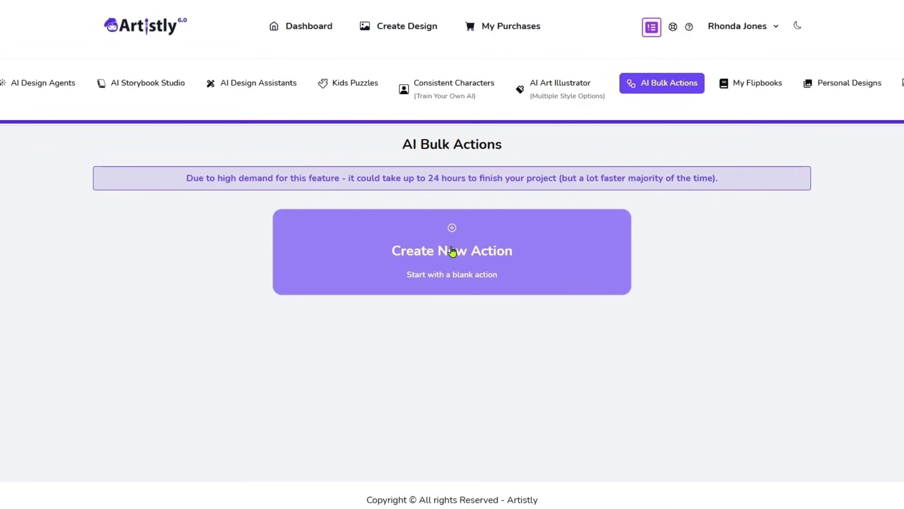
left_click(453, 251)
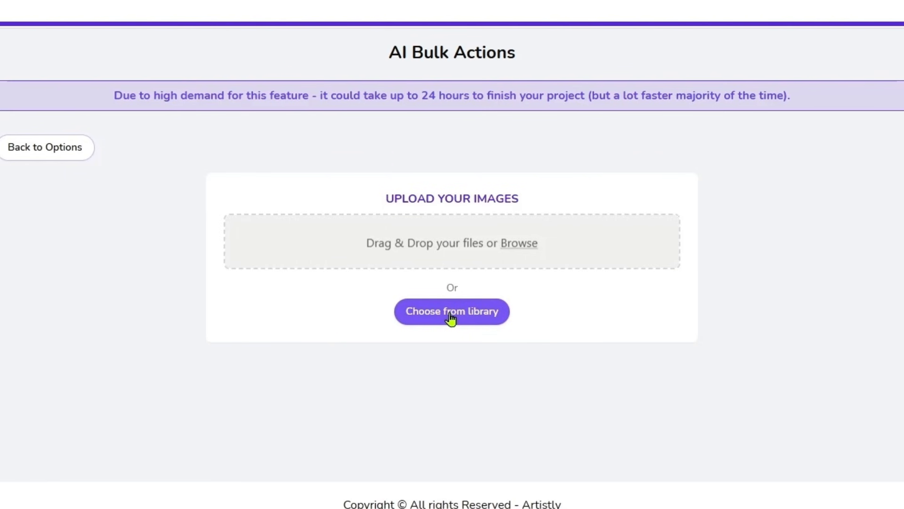
left_click(451, 315)
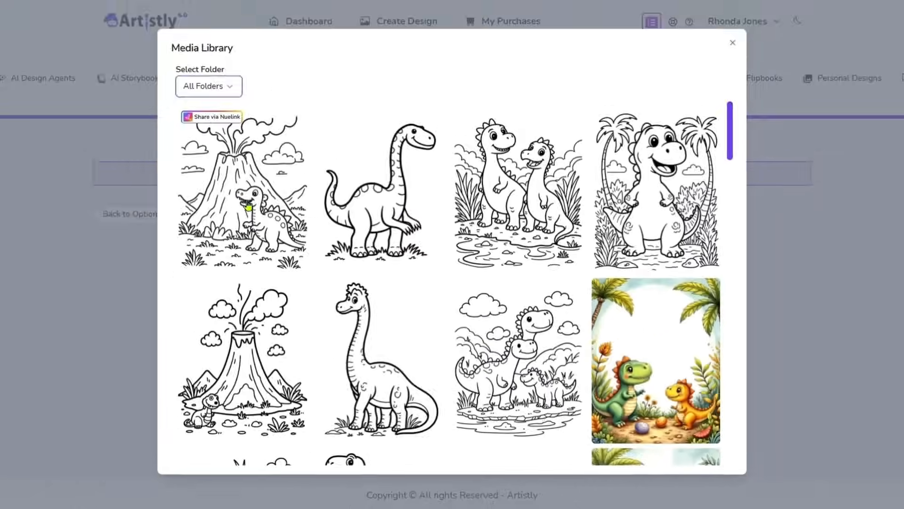
Select the volcano page with the large spiky dinosaur, the riverside dinosaur pair, the crested brontosaurus and the color scene with green and orange dinosaurs
left_click(248, 204)
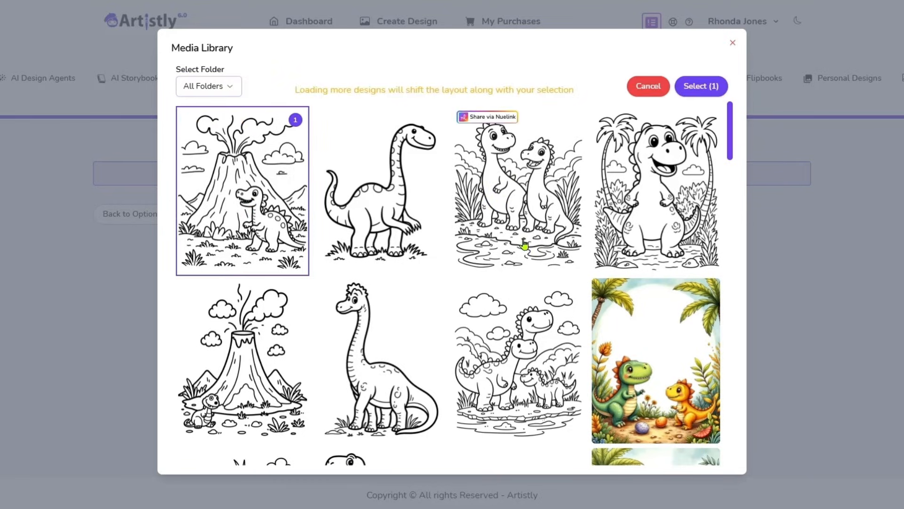
left_click(512, 221)
scroll(508, 263, "down", 1)
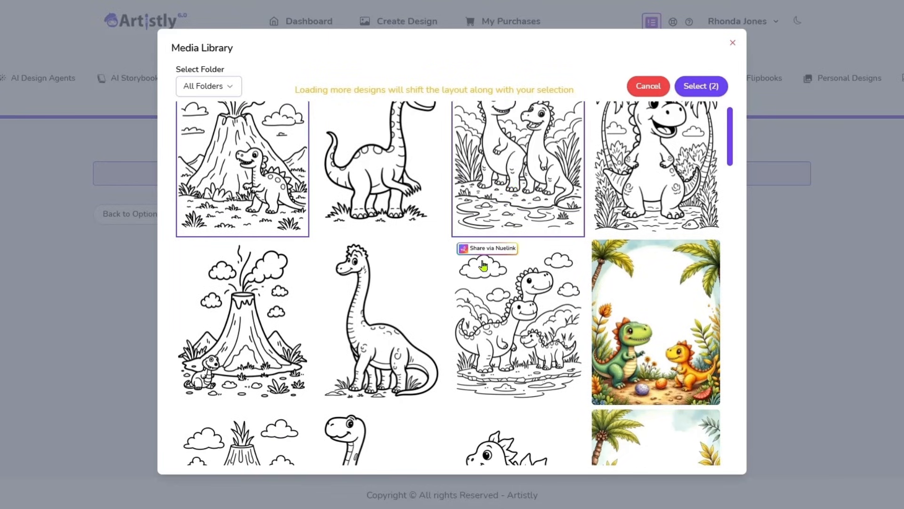
left_click(390, 342)
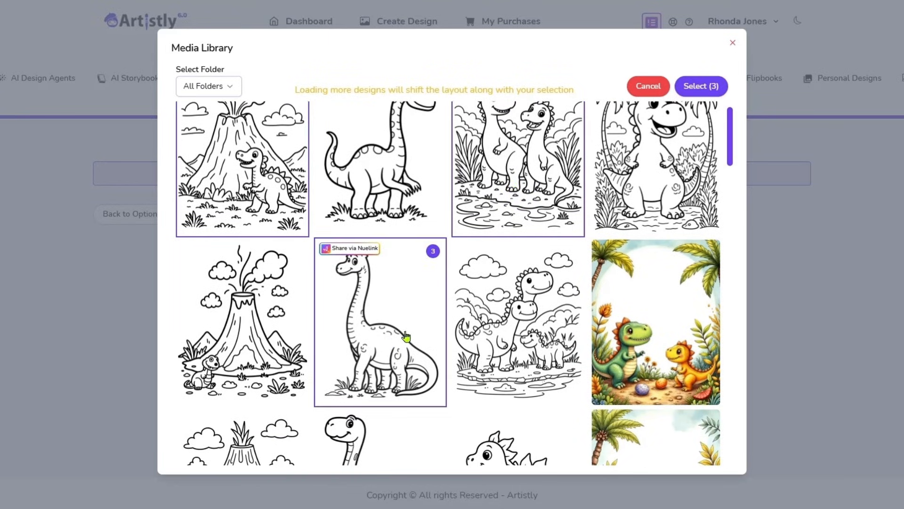
scroll(669, 267, "down", 2)
scroll(661, 258, "down", 1)
left_click(661, 258)
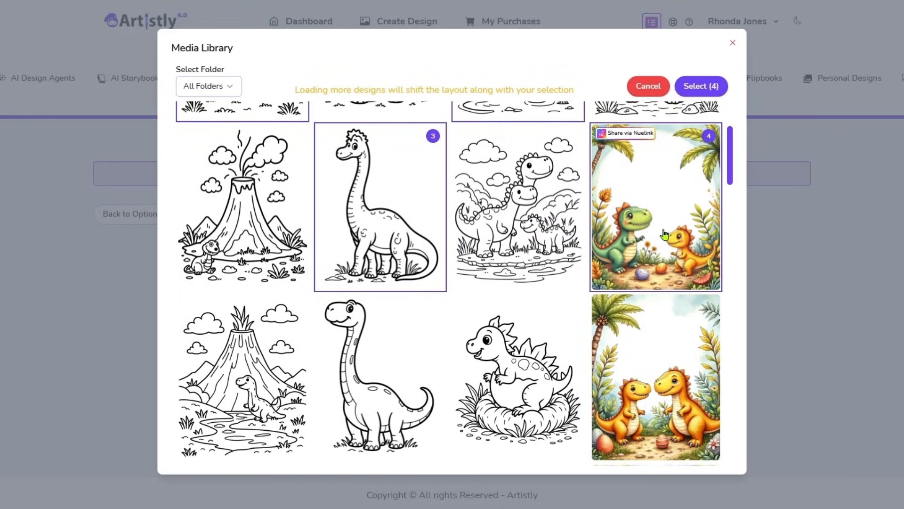
Add the baby dinosaur sitting in a cracked egg with leaves around it and the pterodactyl with both wings raised to the selection
scroll(525, 287, "down", 2)
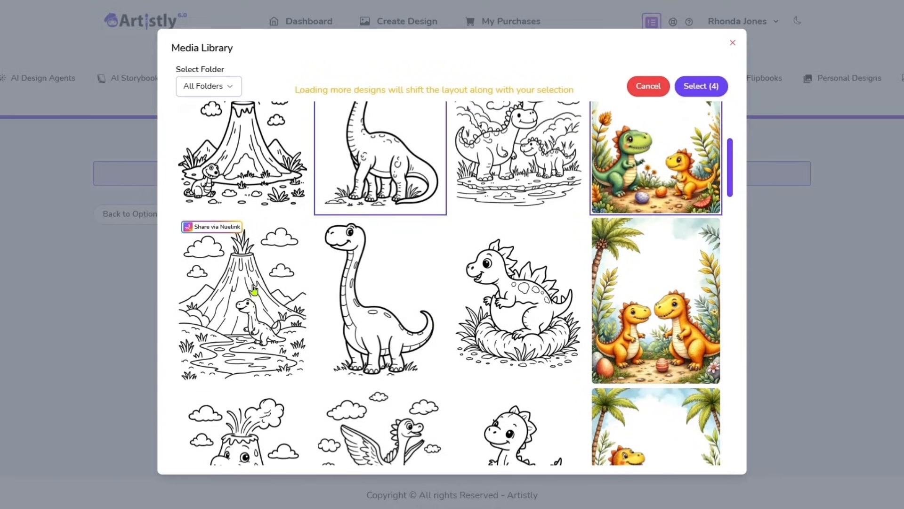
scroll(397, 352, "down", 3)
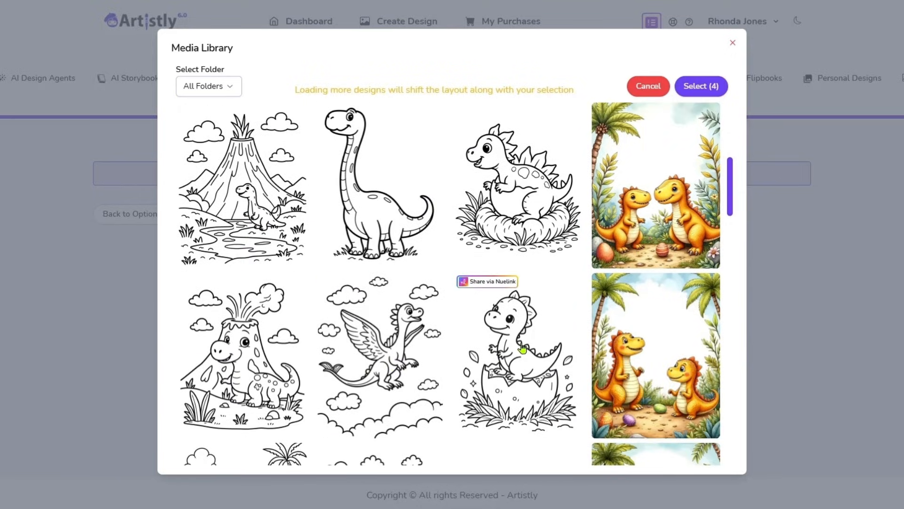
left_click(461, 322)
scroll(401, 316, "down", 4)
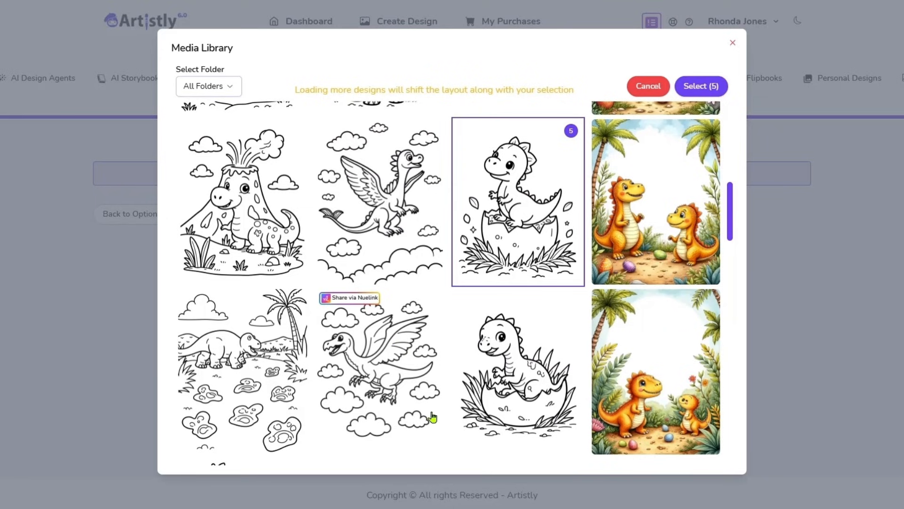
scroll(379, 325, "down", 2)
left_click(382, 298)
scroll(417, 303, "down", 3)
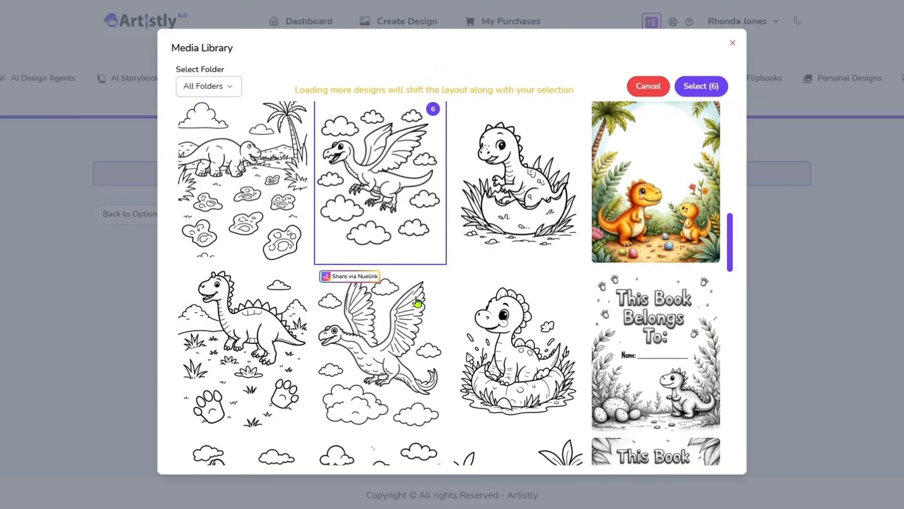
left_click(367, 226)
left_click(381, 351)
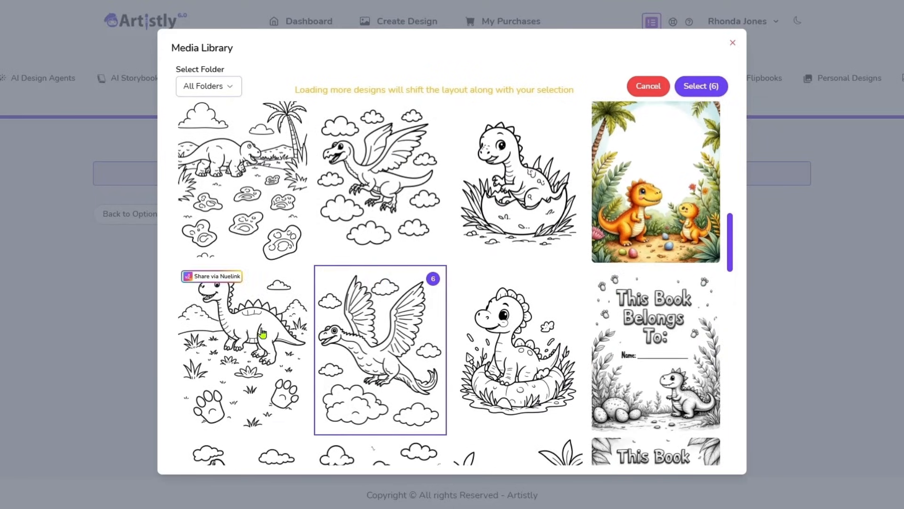
Add the dinosaur in the open grassy field, two triceratops pages with palm trees, the stegosaurus among round trees and the roaring dinosaur to the selection
scroll(257, 346, "down", 3)
left_click(247, 345)
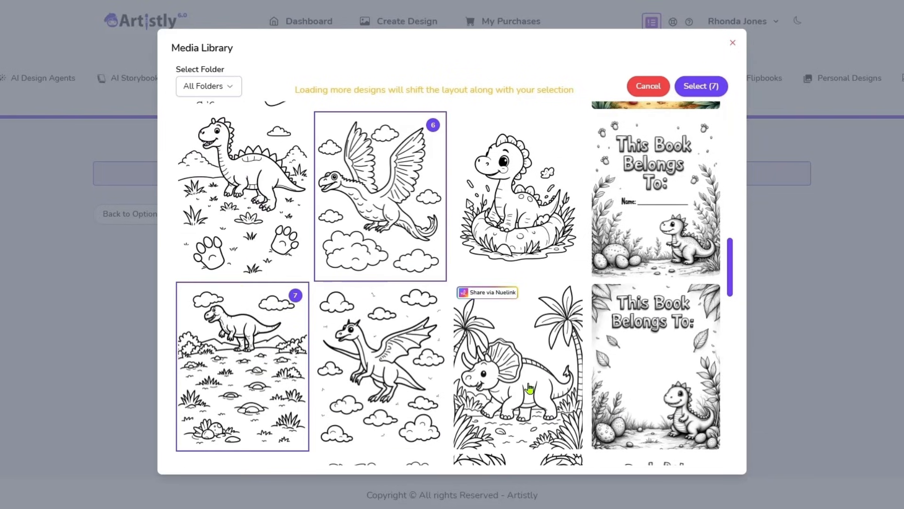
scroll(518, 351, "down", 3)
left_click(520, 349)
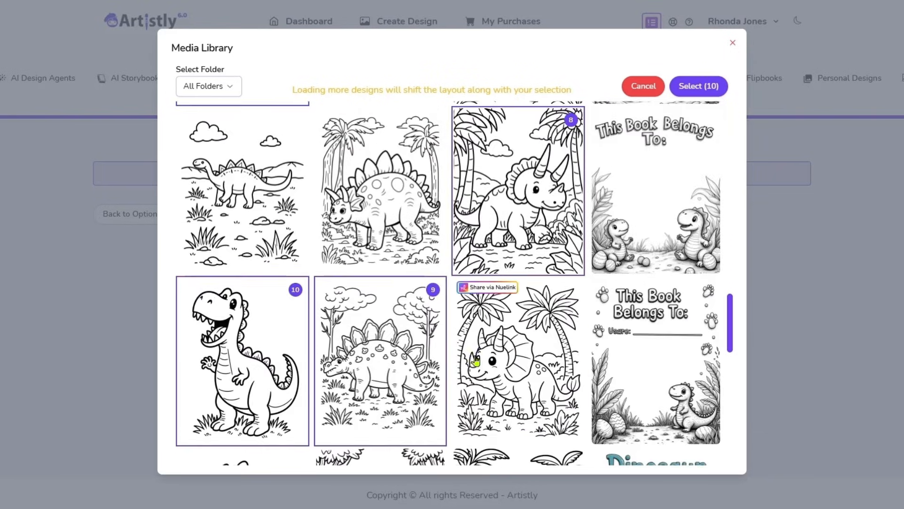
left_click(519, 349)
scroll(519, 329, "down", 1)
scroll(518, 328, "down", 2)
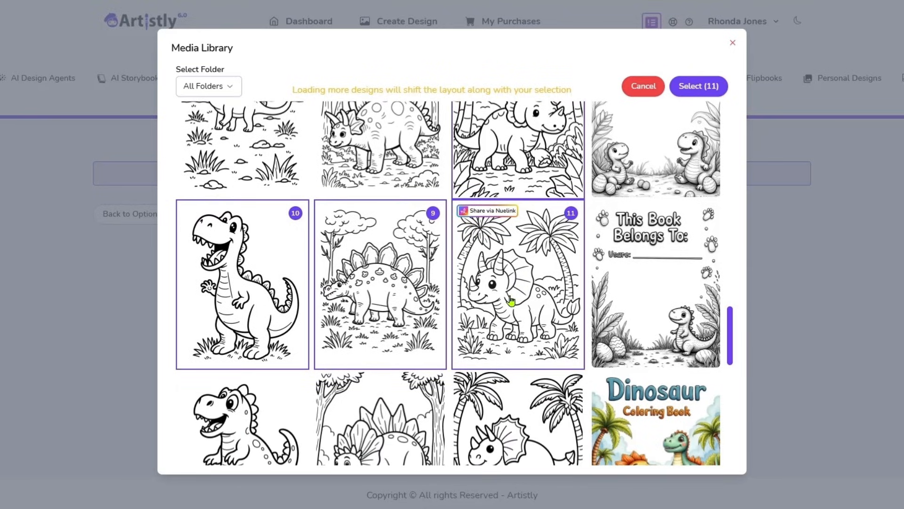
Add the "This Book Belongs To:" page with the name line and dinosaur eggs to the selection
scroll(519, 310, "up", 3)
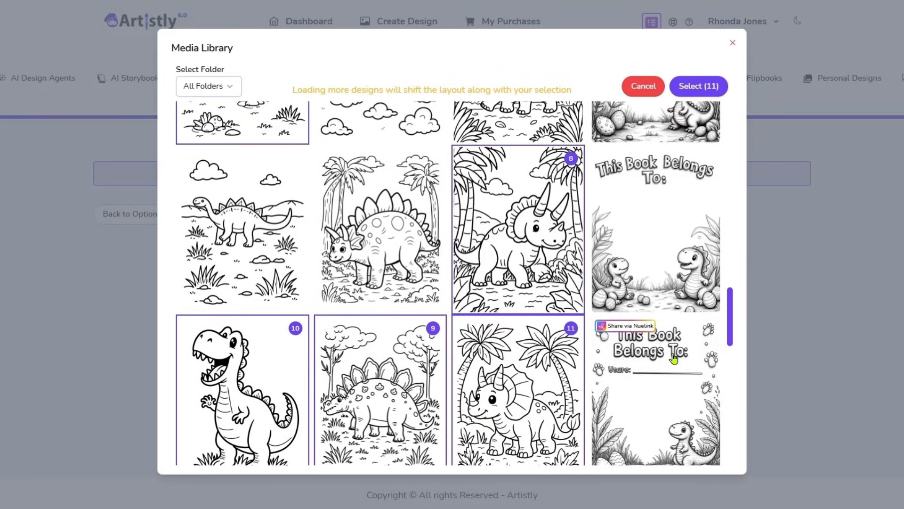
scroll(674, 353, "up", 2)
scroll(671, 300, "up", 5)
left_click(631, 198)
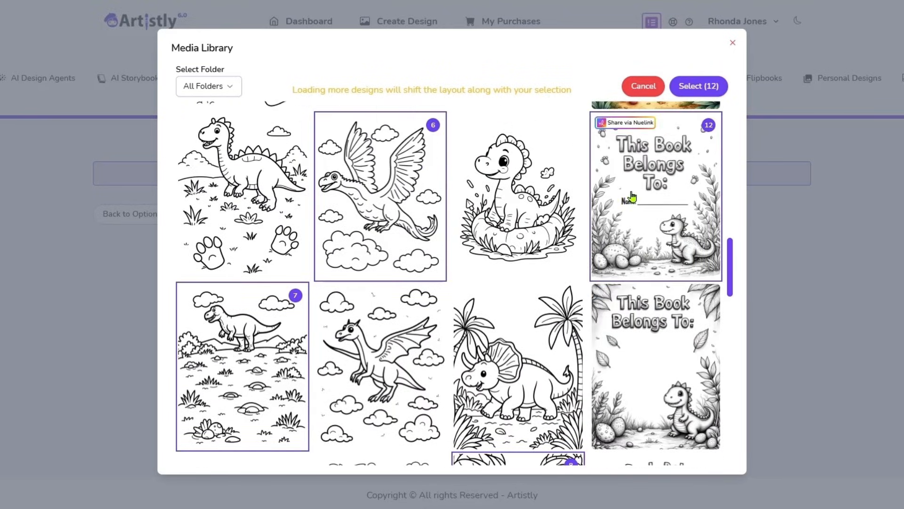
Add the smiling T-rex standing in grass and the family of three long-necked dinosaurs to the selection
scroll(535, 282, "down", 3)
scroll(500, 302, "down", 8)
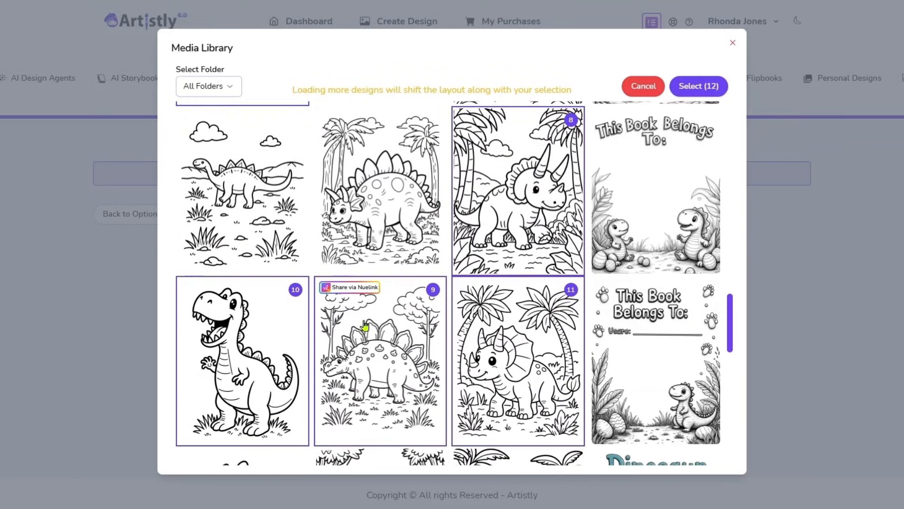
scroll(361, 325, "down", 5)
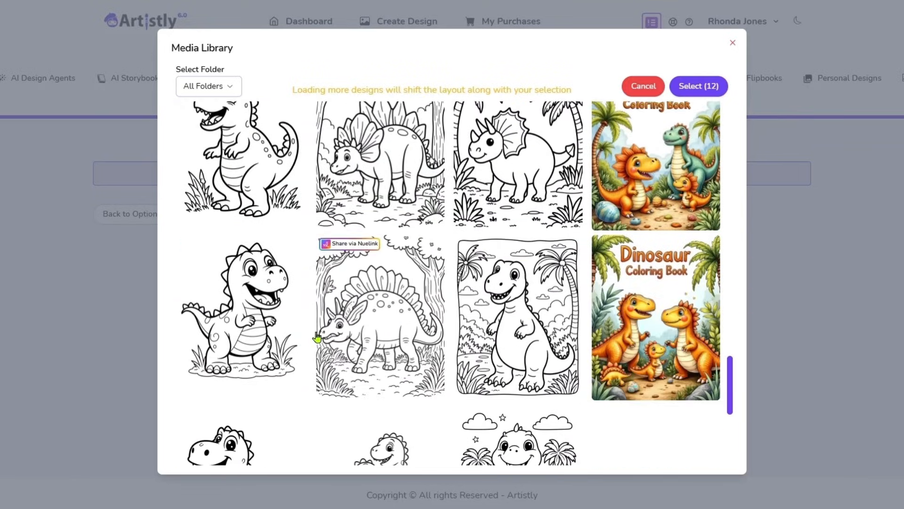
left_click(304, 282)
scroll(339, 283, "down", 2)
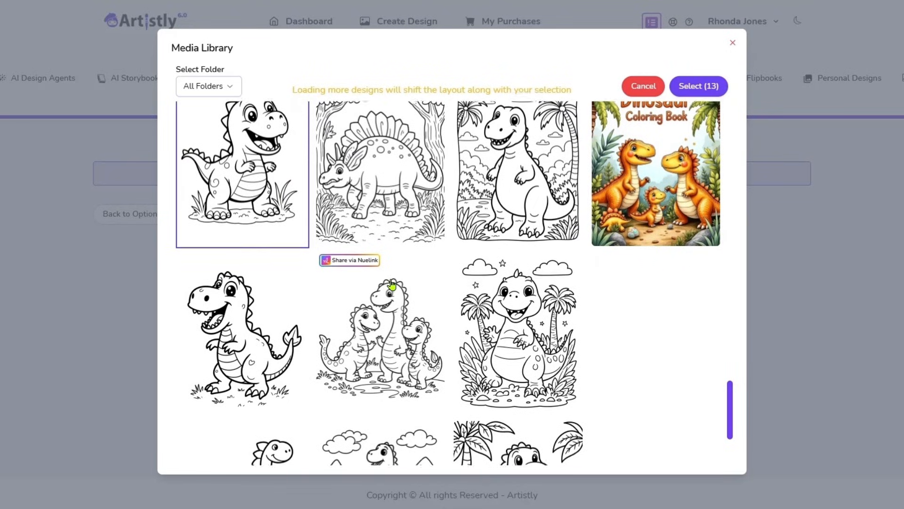
scroll(368, 290, "down", 1)
left_click(412, 306)
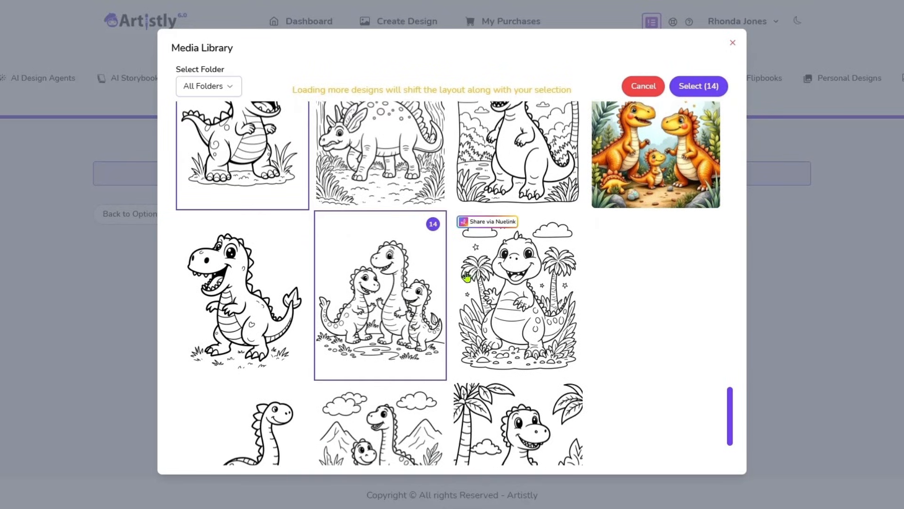
Add the "Dinosaur Coloring Book" cover with the orange dinosaur family, the plain long-necked dinosaur and the open-mouthed T-rex below the smiling one to the selection
scroll(612, 283, "up", 3)
scroll(650, 323, "up", 3)
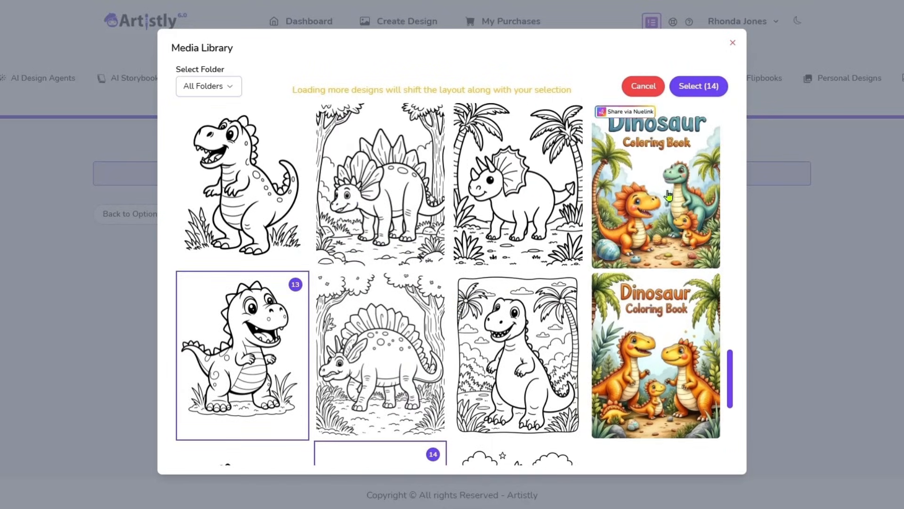
left_click(608, 321)
scroll(598, 346, "down", 3)
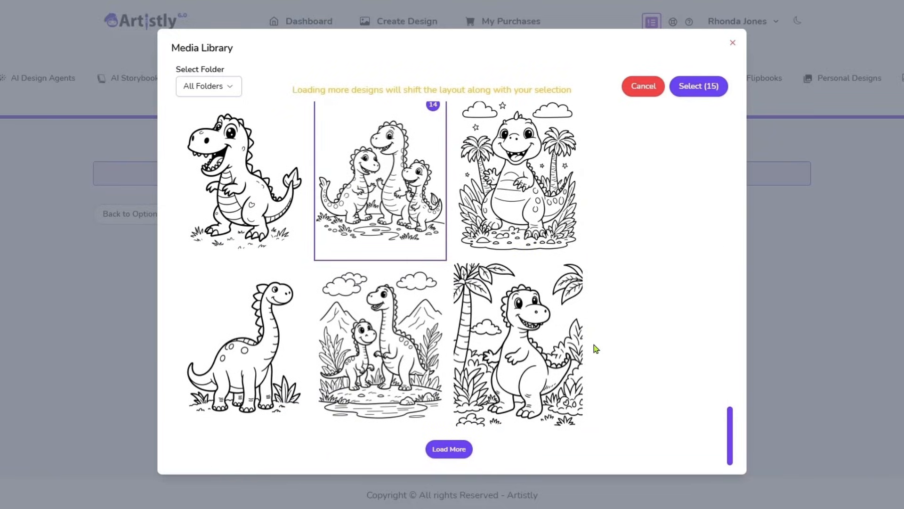
left_click(250, 362)
left_click(236, 188)
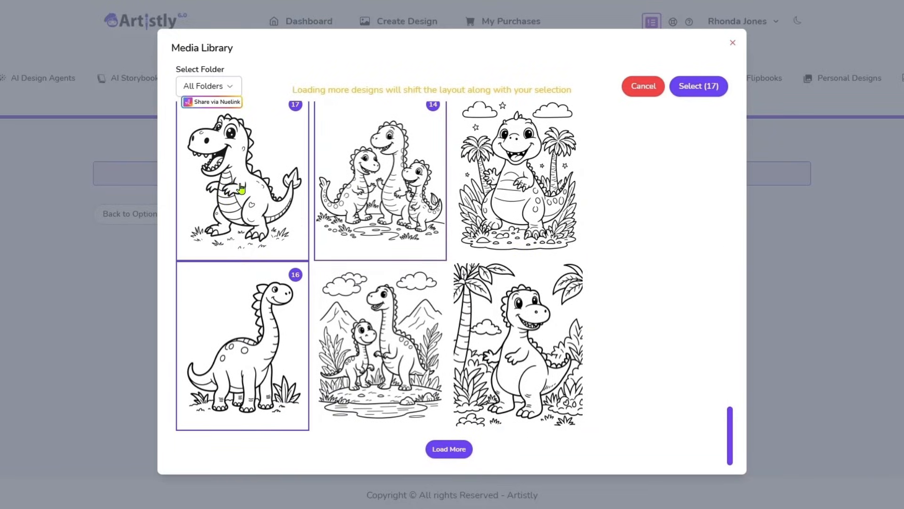
Add the bordered T-rex page with palm trees to the selection and load all selected designs into the bulk action
scroll(608, 313, "up", 3)
scroll(600, 313, "up", 2)
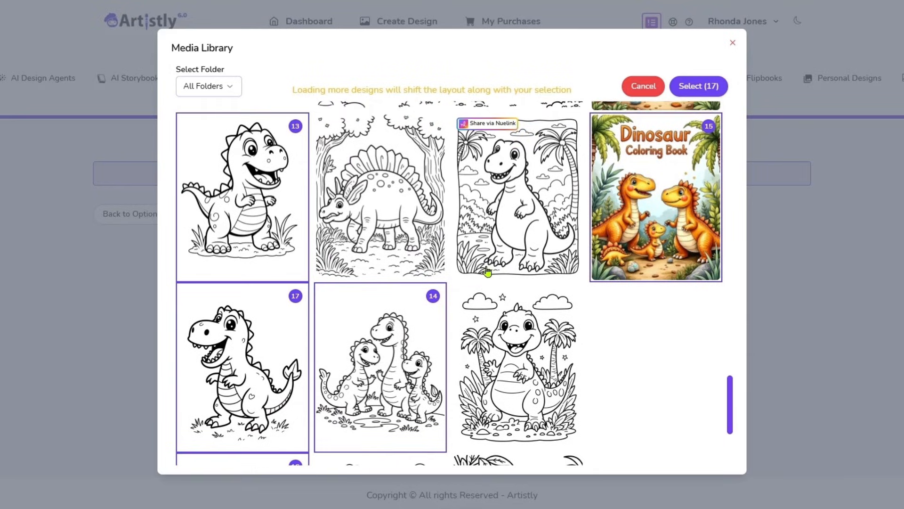
scroll(565, 290, "down", 3)
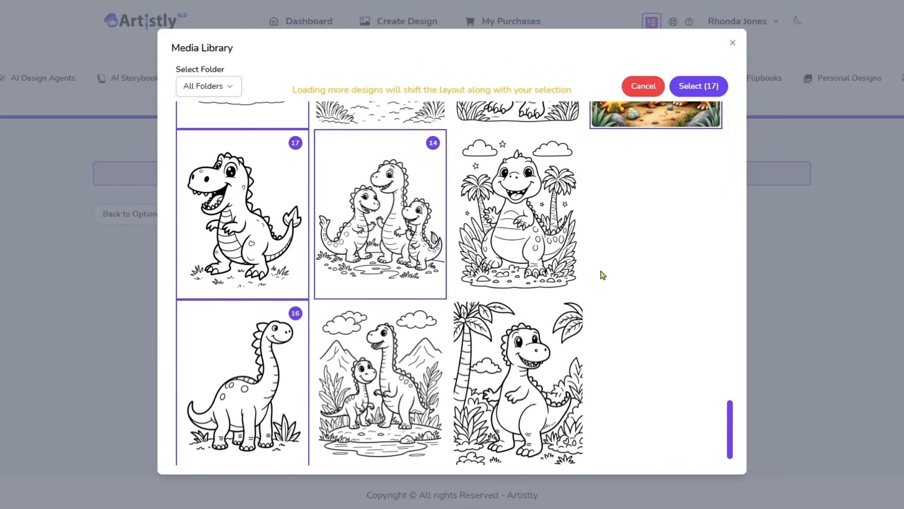
scroll(598, 277, "up", 3)
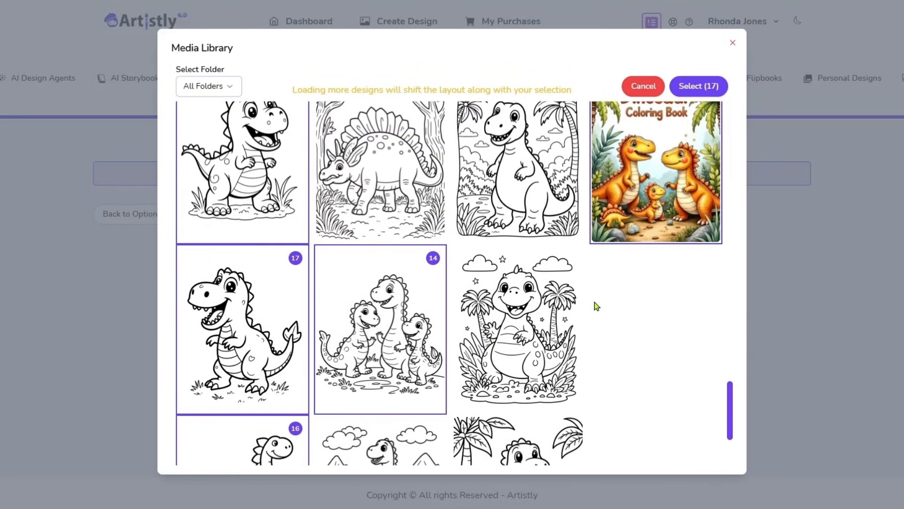
scroll(594, 302, "up", 2)
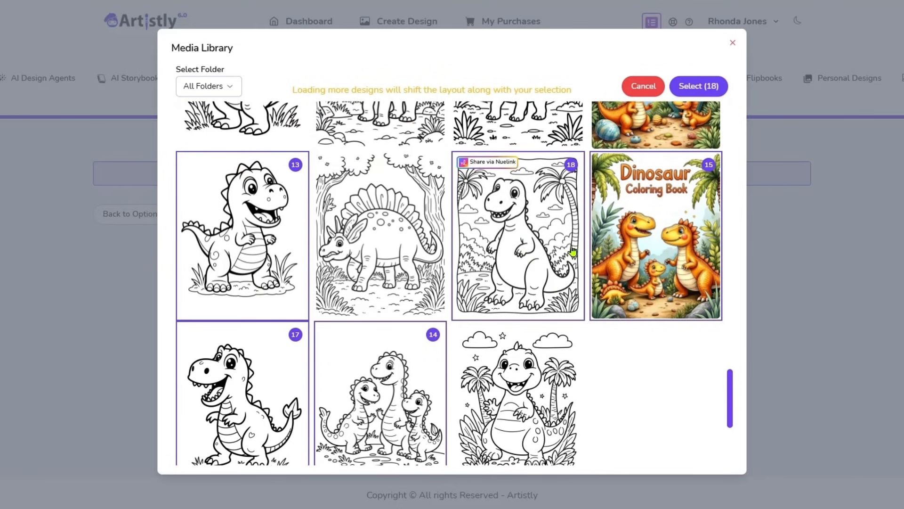
scroll(567, 246, "up", 2)
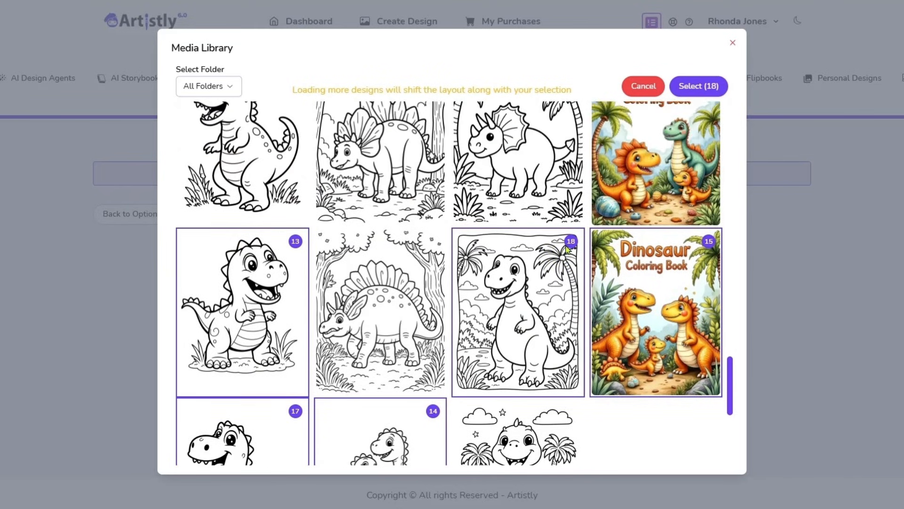
scroll(515, 263, "up", 3)
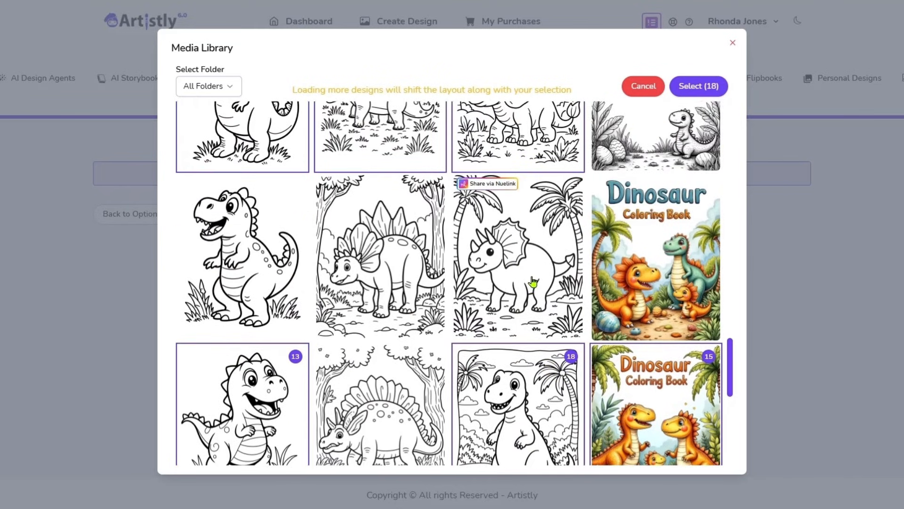
scroll(527, 283, "up", 2)
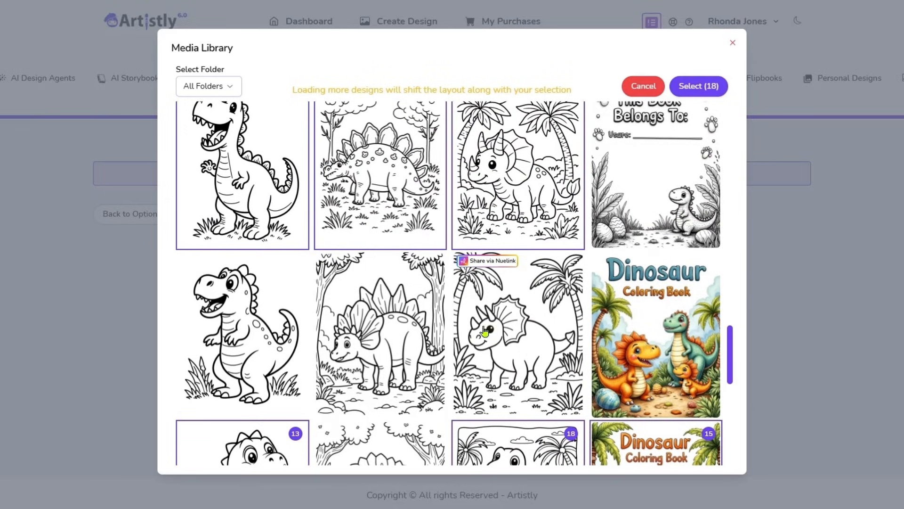
scroll(498, 339, "up", 2)
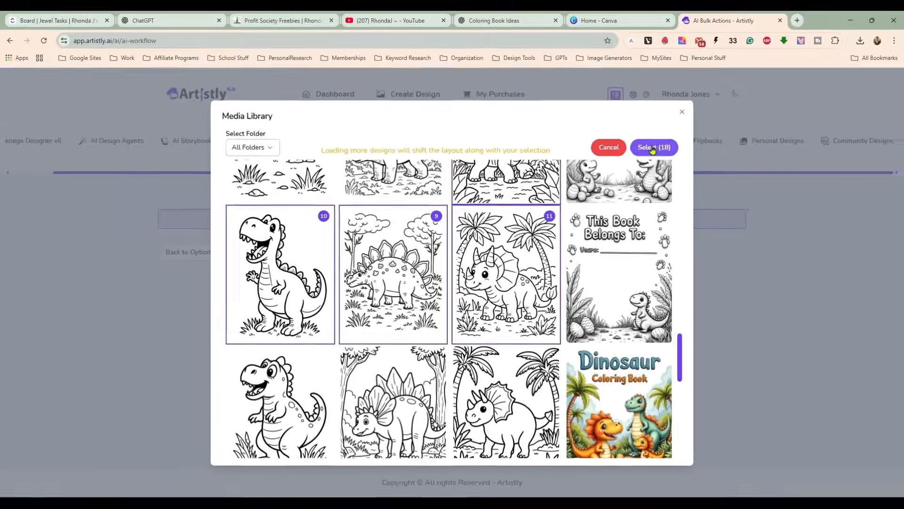
left_click(696, 87)
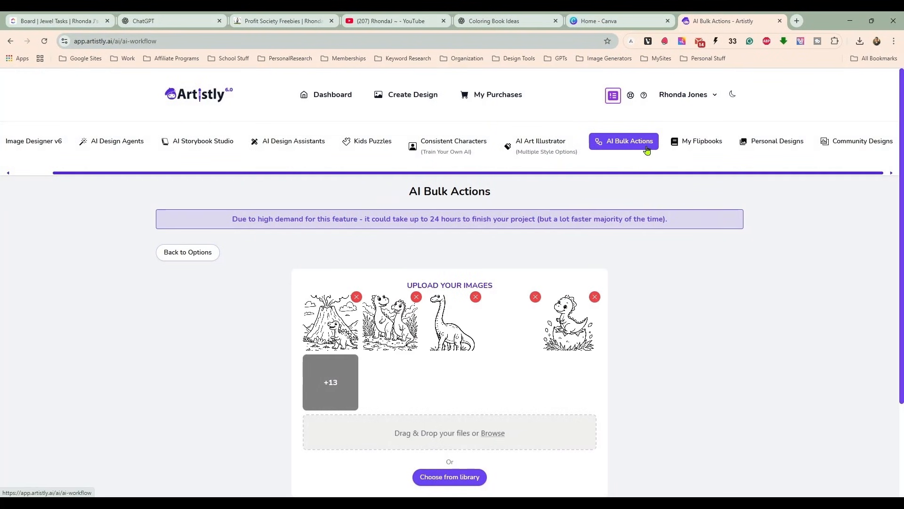
Add an Upscale Image step to the bulk action and set it to Only Upscale
scroll(641, 340, "down", 1)
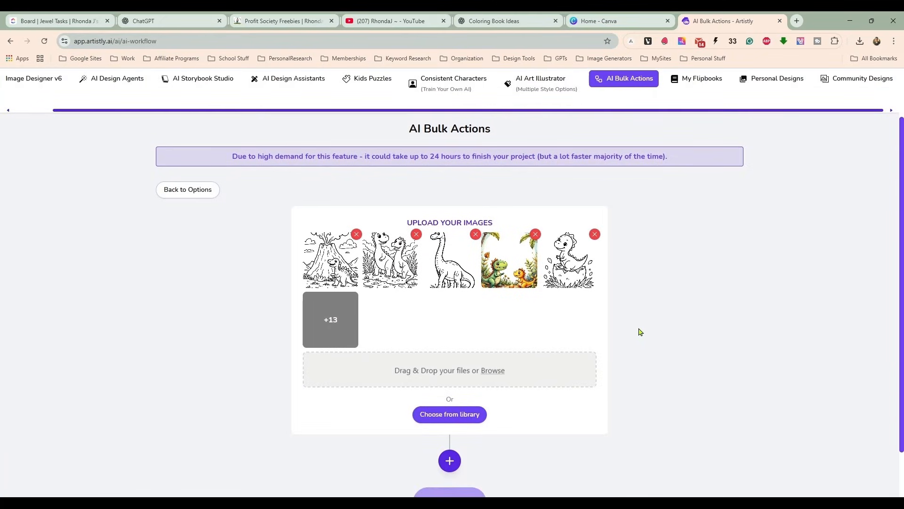
scroll(639, 332, "down", 2)
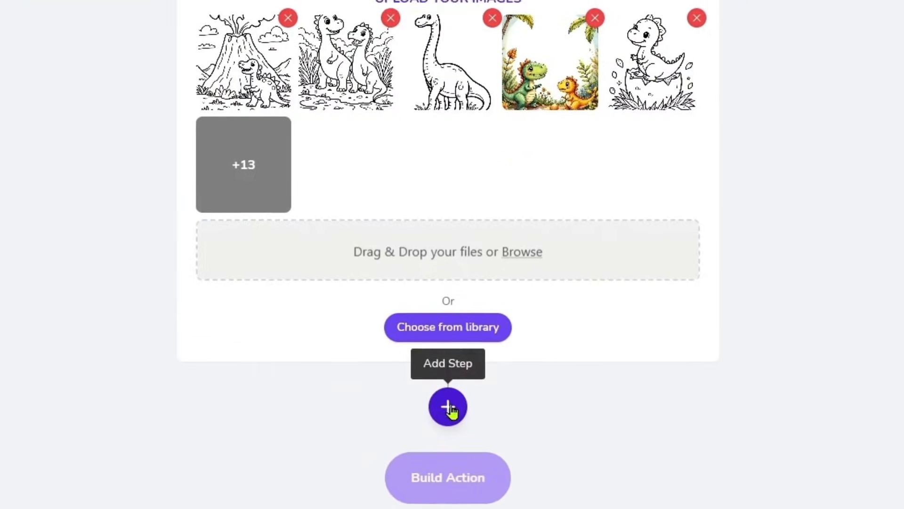
left_click(448, 408)
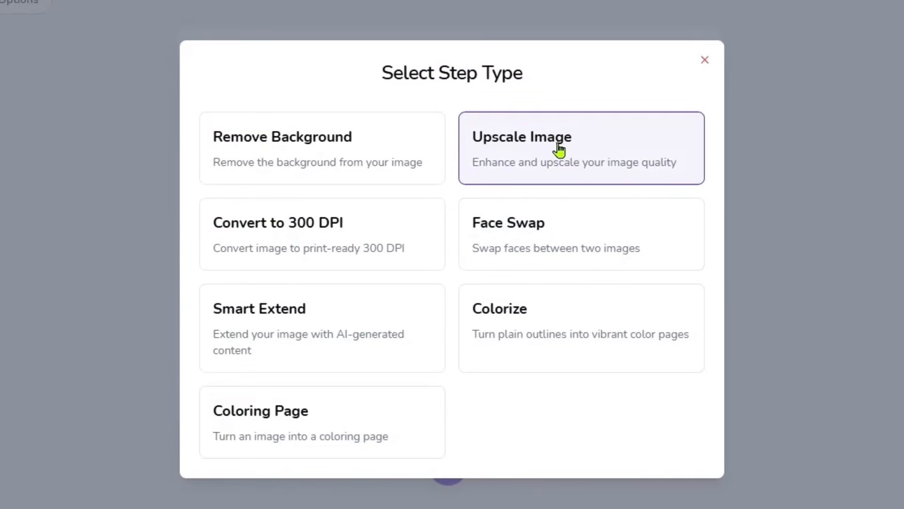
left_click(559, 150)
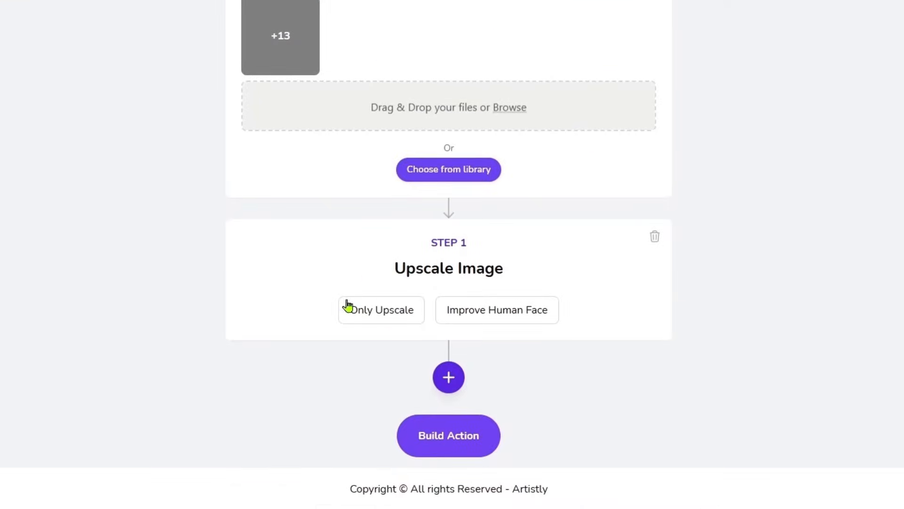
left_click(379, 319)
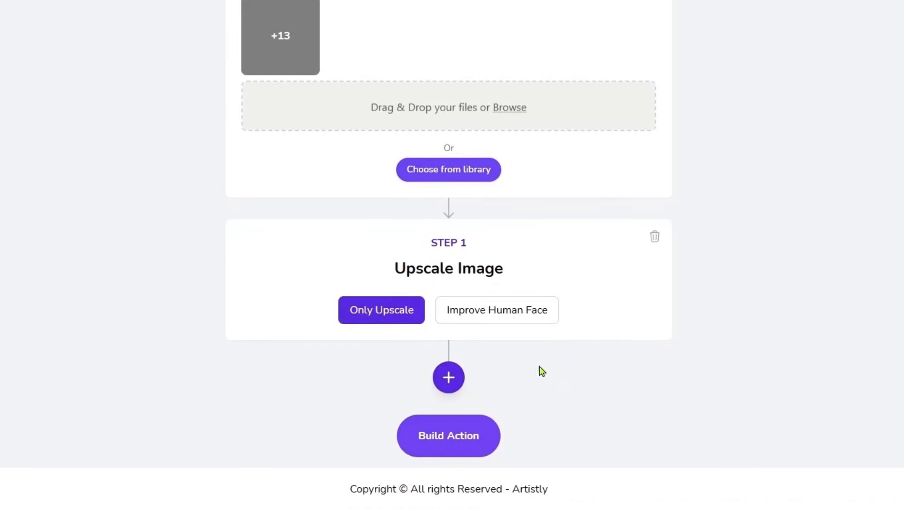
Build the bulk action with the title "upscale"
left_click(447, 441)
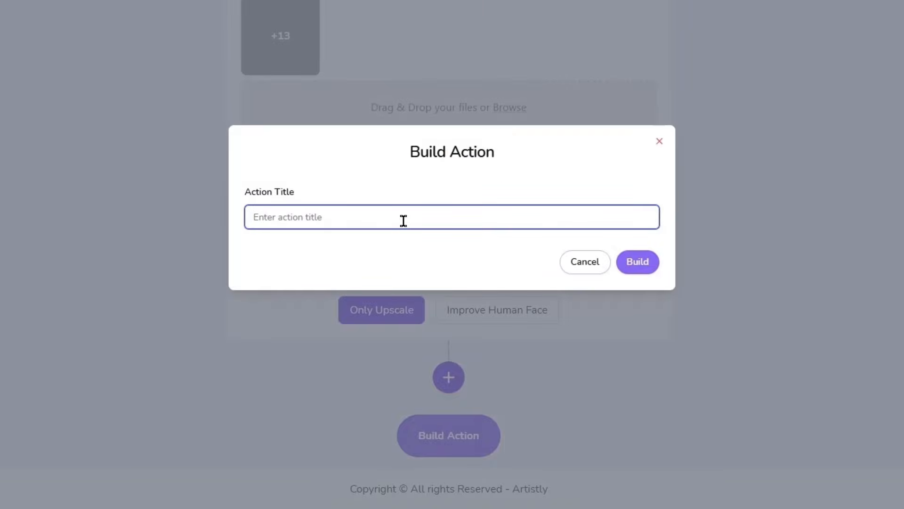
type("upscale")
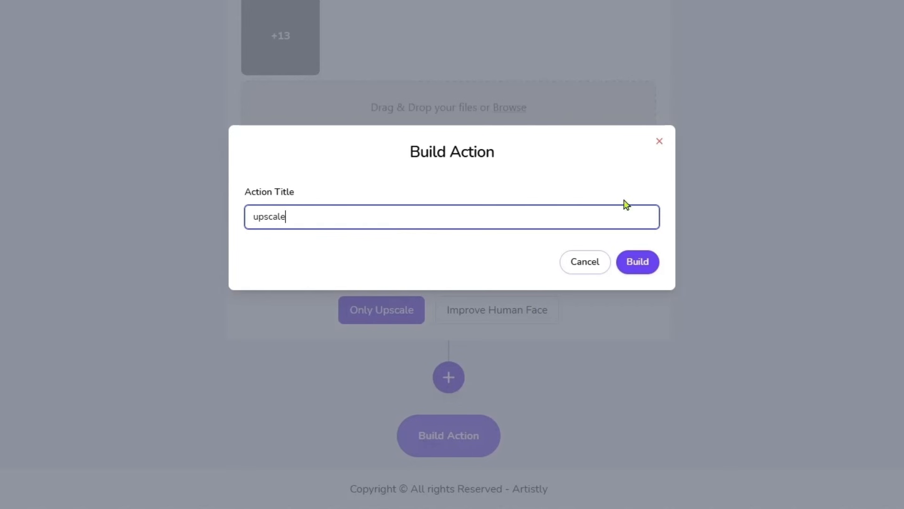
left_click(639, 261)
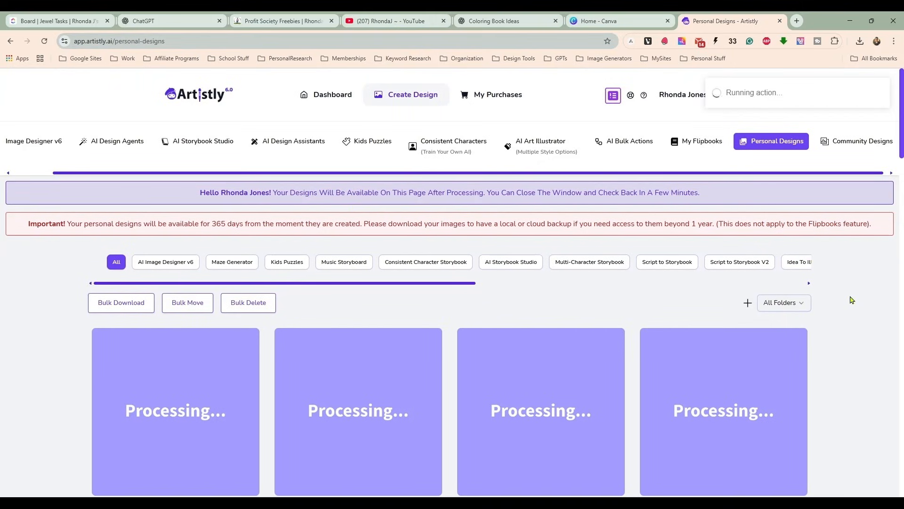
View the upscaled volcano page's details, checking its bulk action progress and dimensions, and close them
scroll(851, 300, "down", 3)
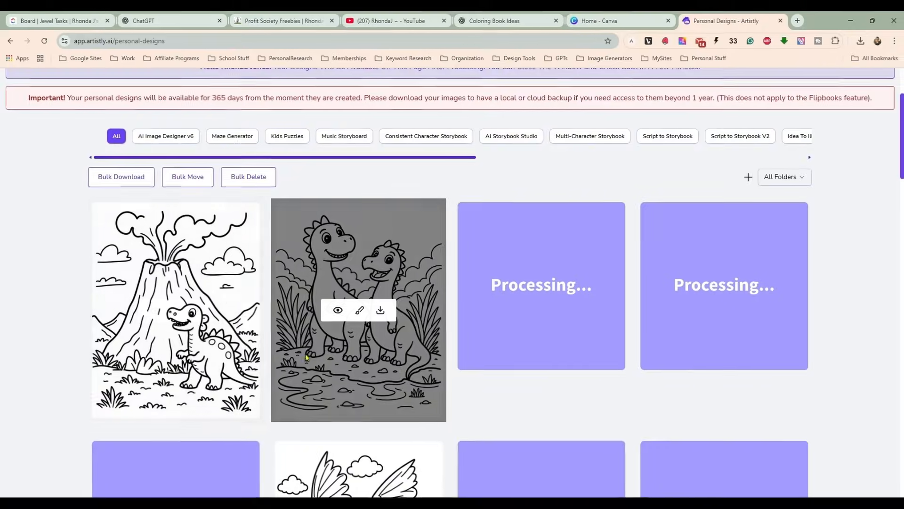
scroll(88, 300, "down", 1)
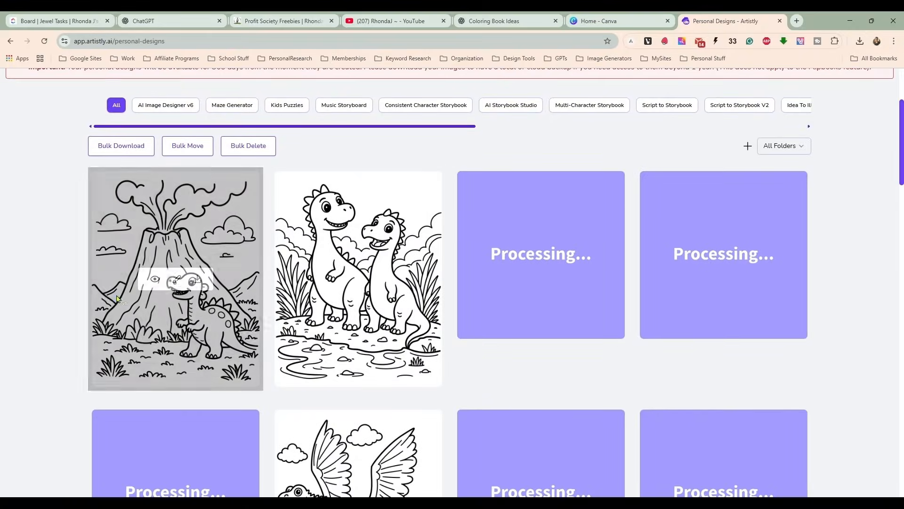
left_click(155, 280)
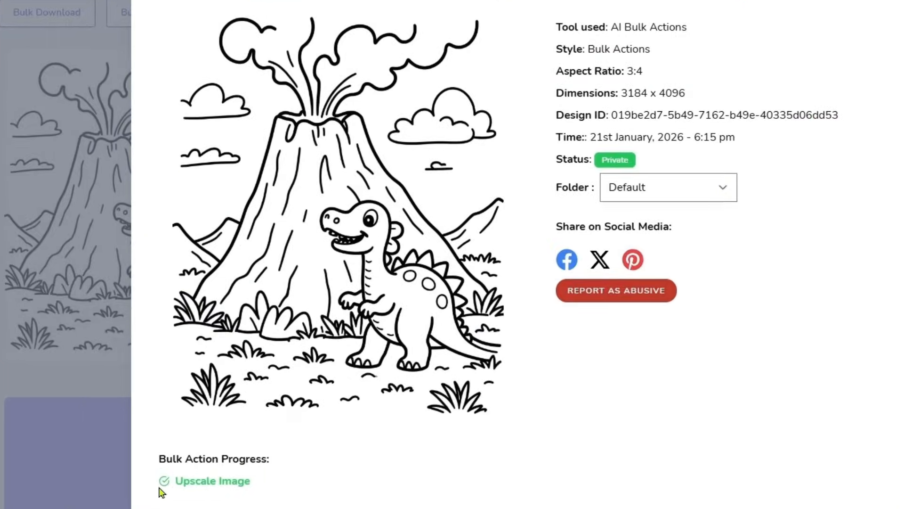
left_click_drag(198, 471, 270, 480)
left_click(219, 493)
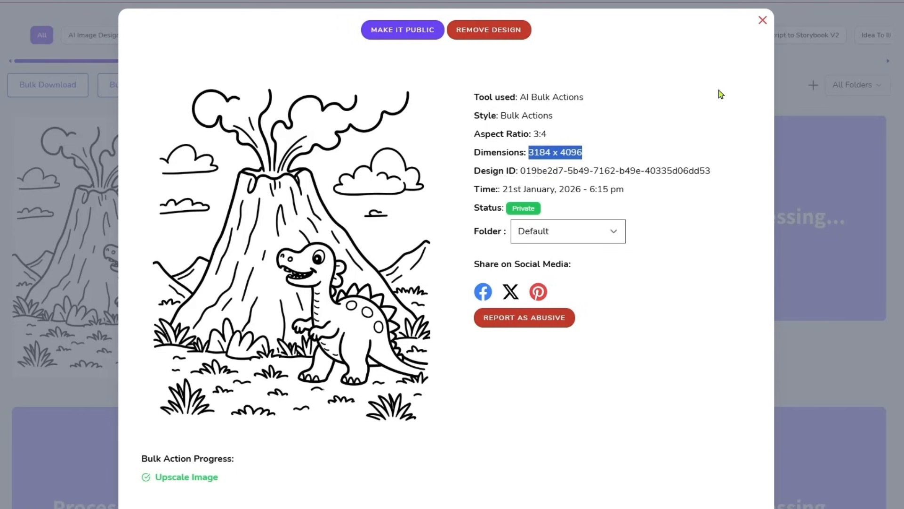
left_click(763, 20)
Look through the personal designs to check whether the remaining upscaled images have finished processing
scroll(853, 252, "down", 10)
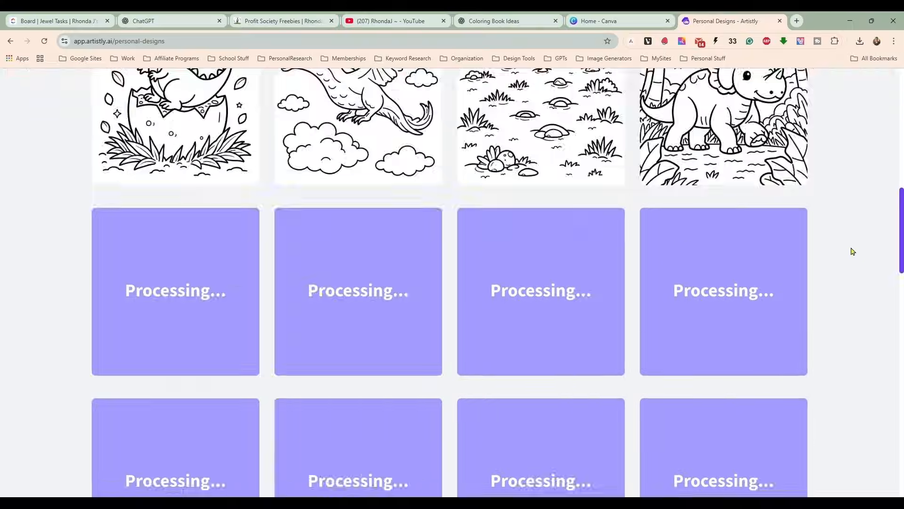
scroll(853, 251, "down", 8)
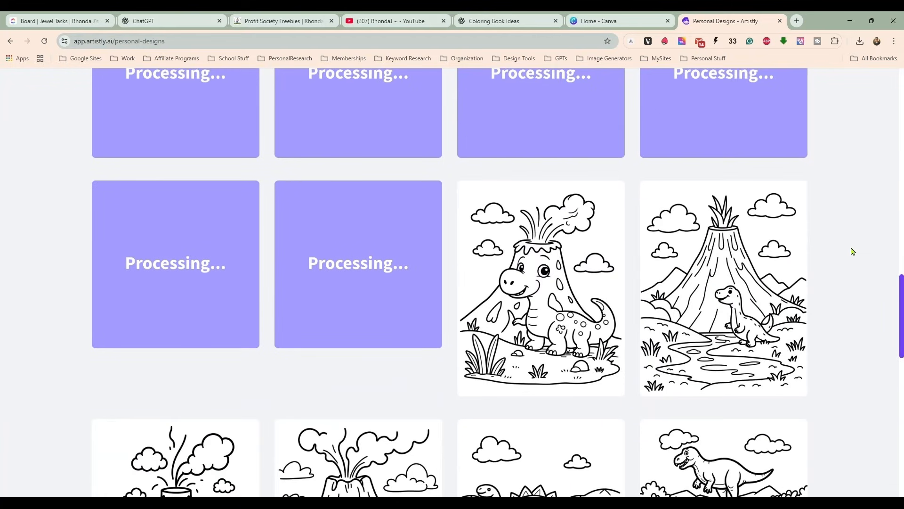
scroll(851, 251, "up", 3)
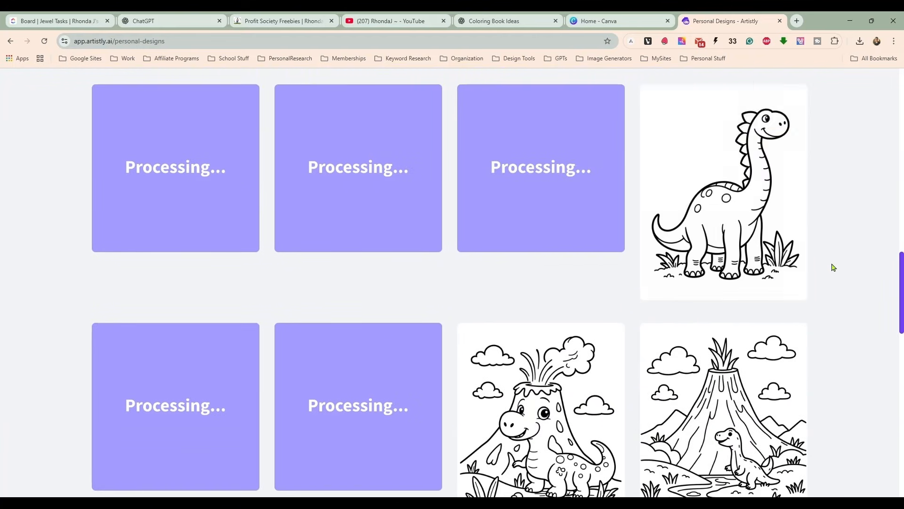
scroll(832, 267, "down", 5)
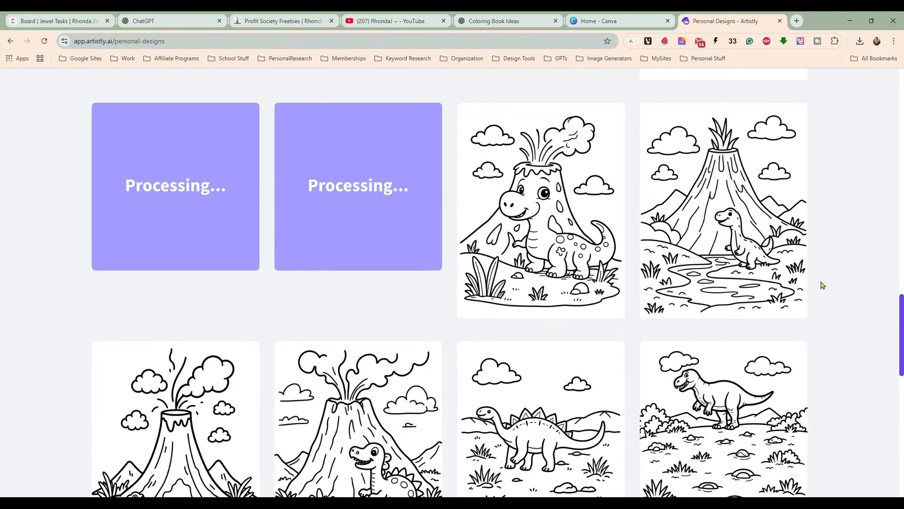
scroll(823, 285, "up", 14)
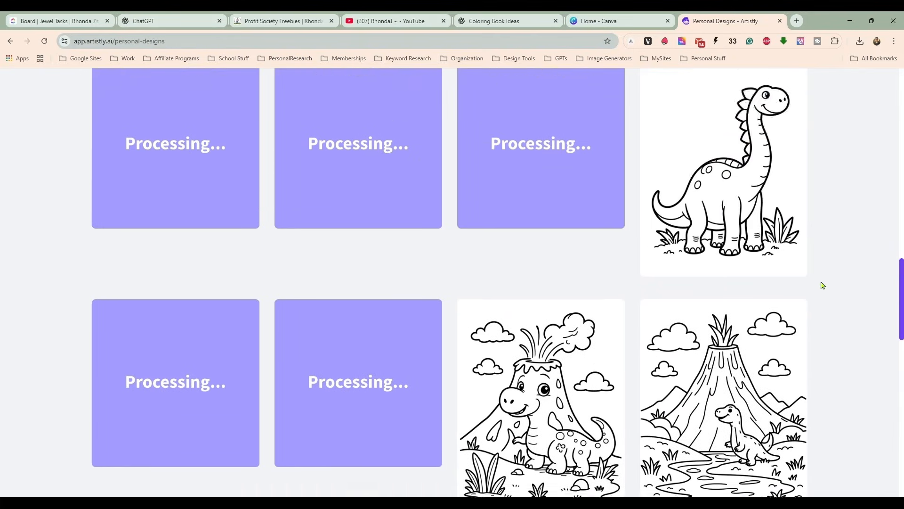
scroll(822, 285, "down", 12)
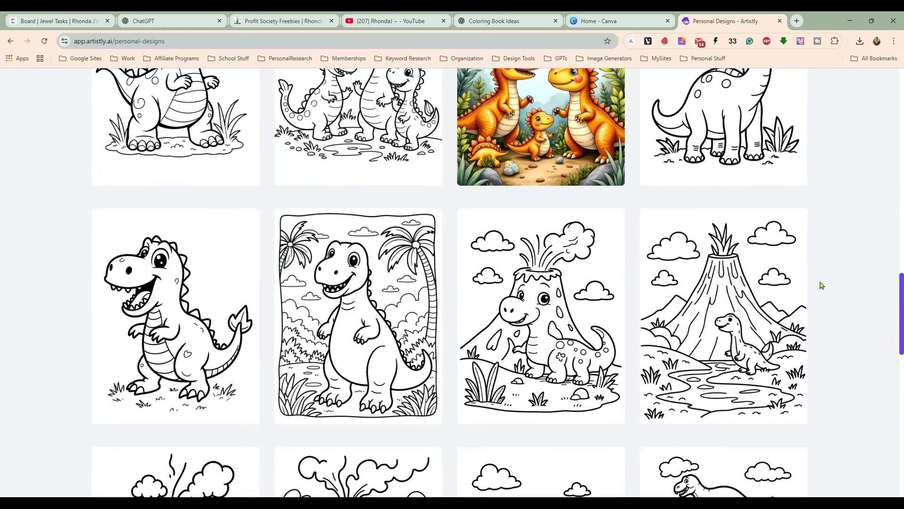
scroll(823, 285, "up", 3)
scroll(823, 284, "up", 18)
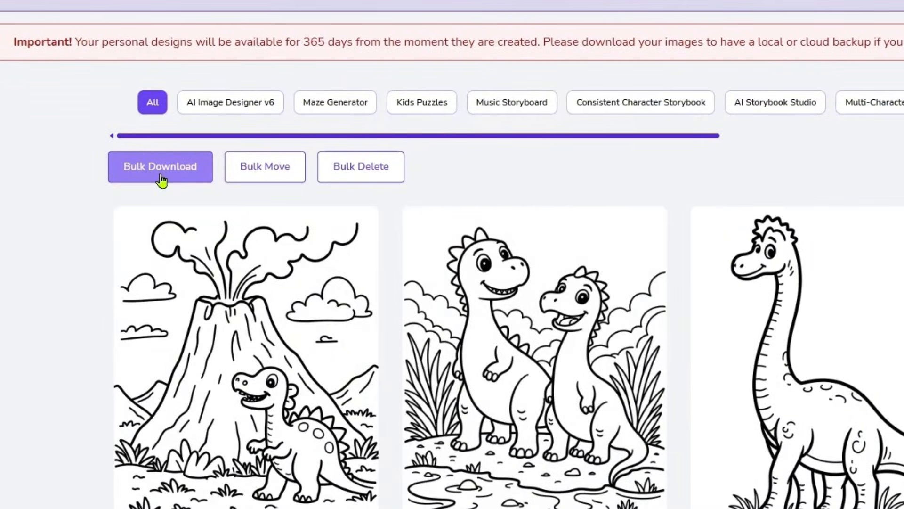
Select the upscaled dinosaur designs for bulk download, row by row, plus the framed smiling T. rex page with palm trees
left_click(161, 178)
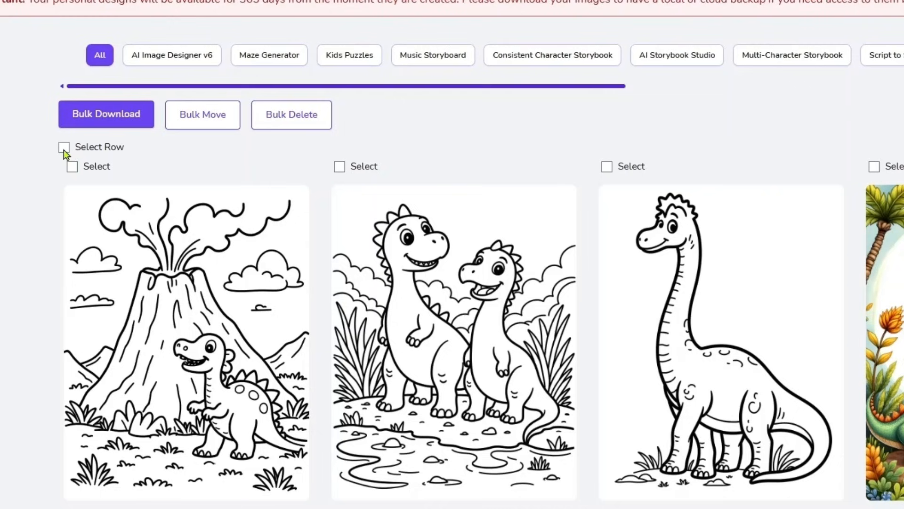
left_click(64, 150)
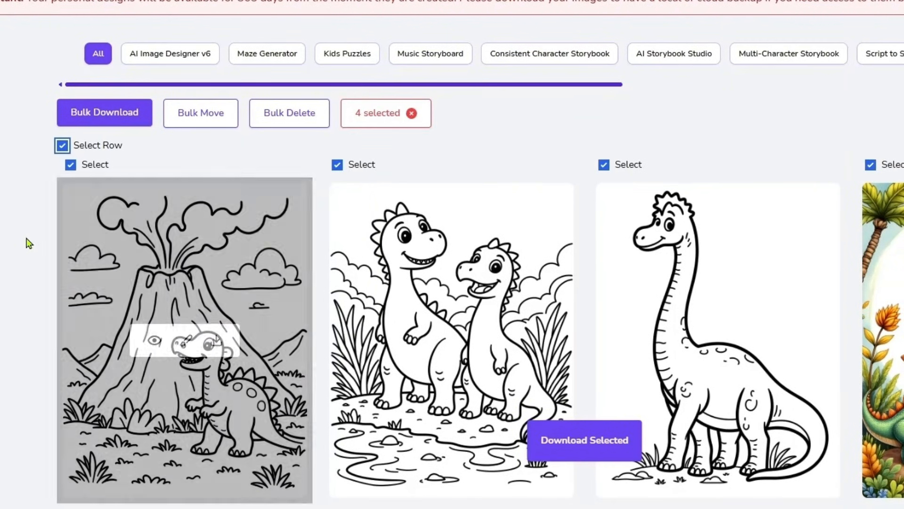
scroll(24, 240, "down", 4)
left_click(62, 342)
scroll(40, 188, "down", 7)
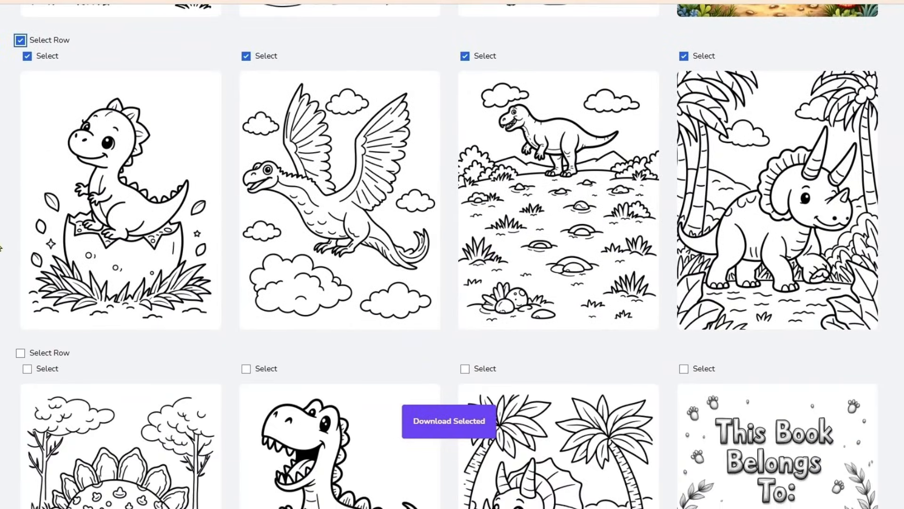
left_click(20, 164)
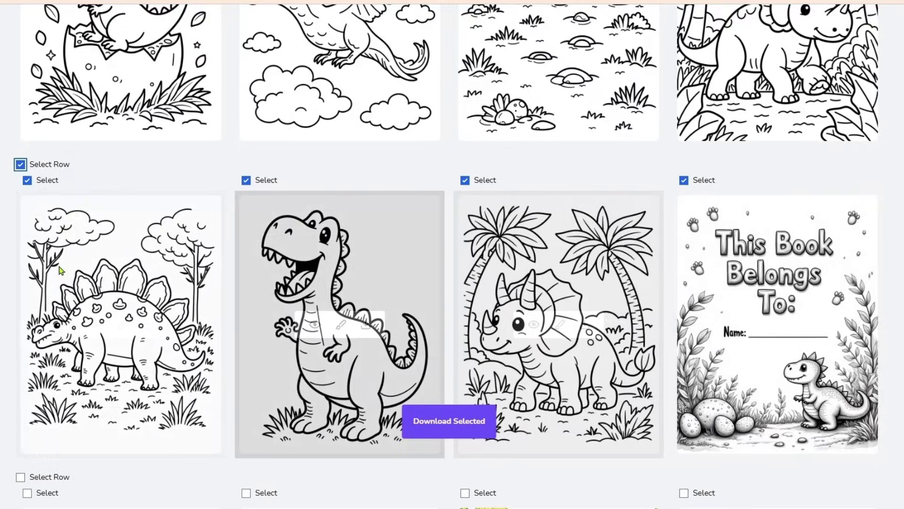
scroll(21, 169, "down", 7)
left_click(20, 138)
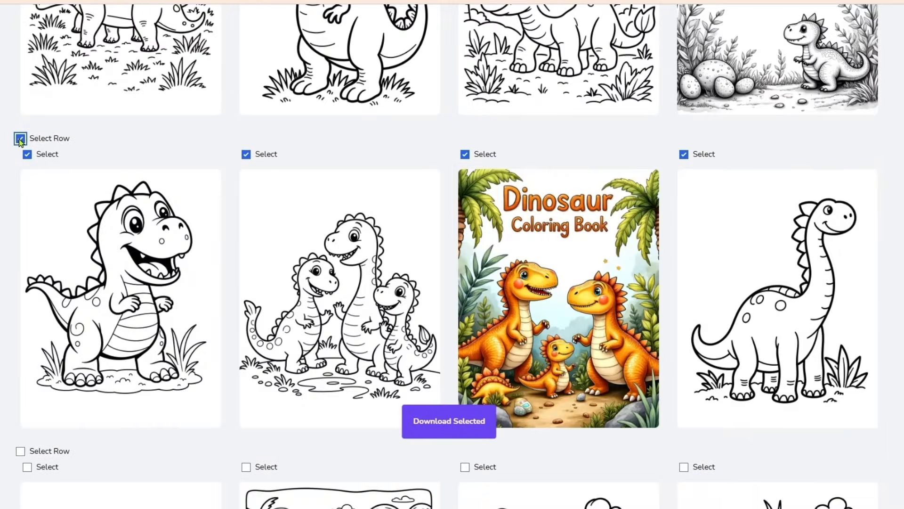
scroll(24, 156, "down", 6)
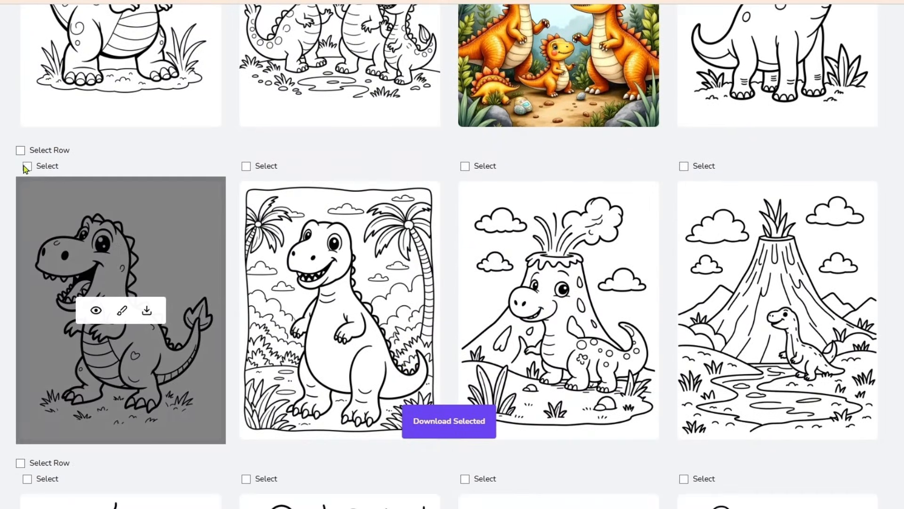
left_click(245, 166)
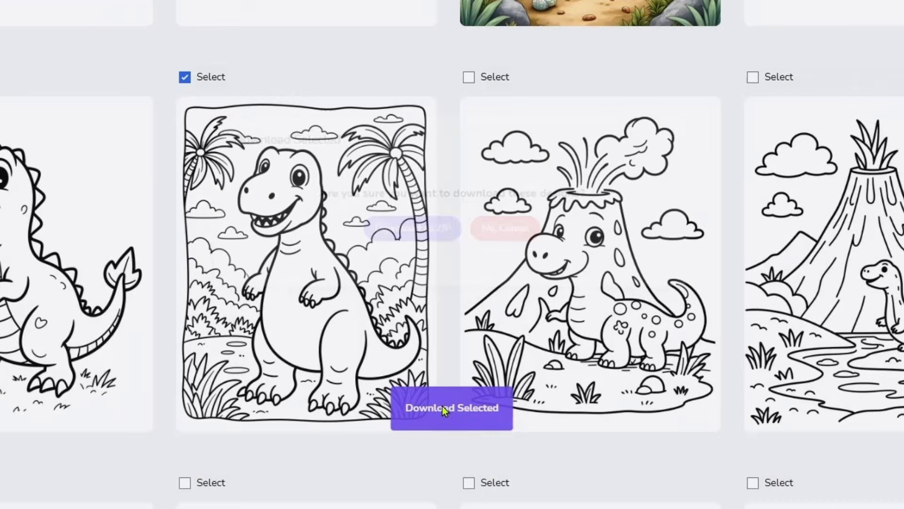
Download the selected designs as a ZIP into a new folder named "Dinosaur Coloring Book" inside WIP-TEMP
left_click(442, 408)
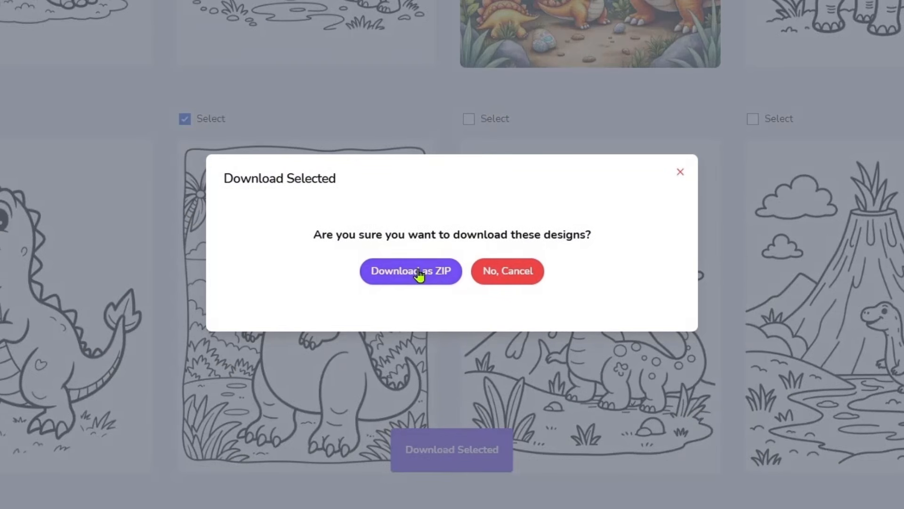
left_click(418, 229)
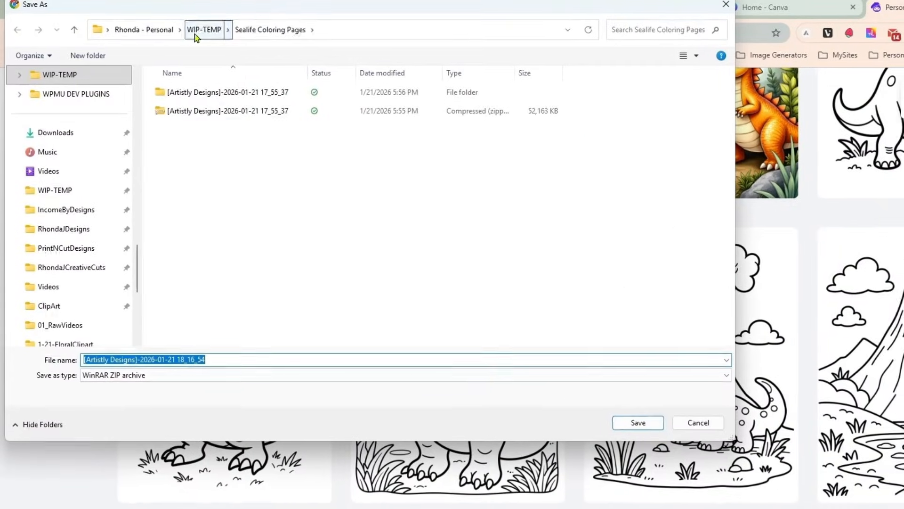
left_click(195, 34)
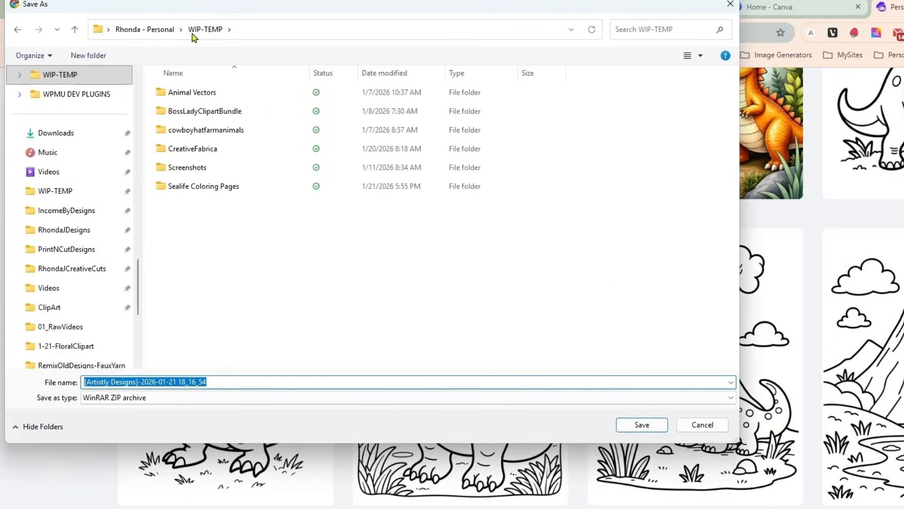
left_click(81, 59)
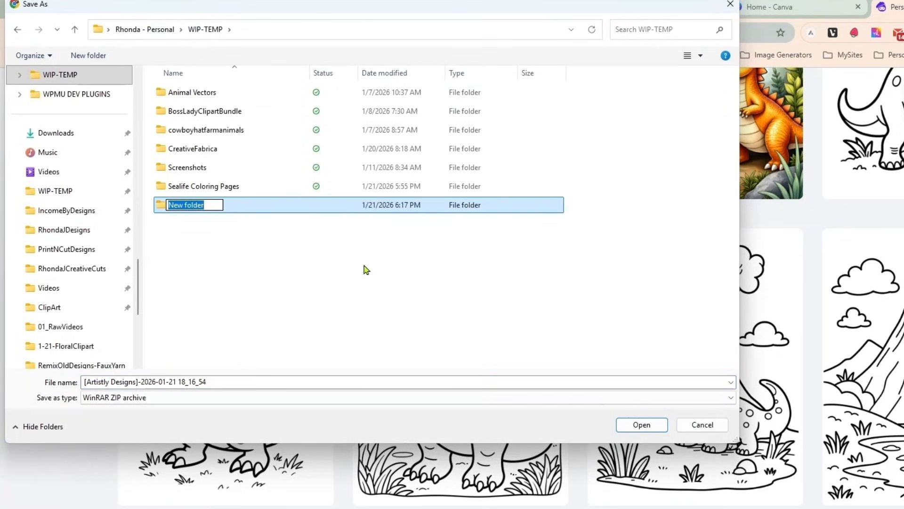
type("Dinosaur Coloring Book")
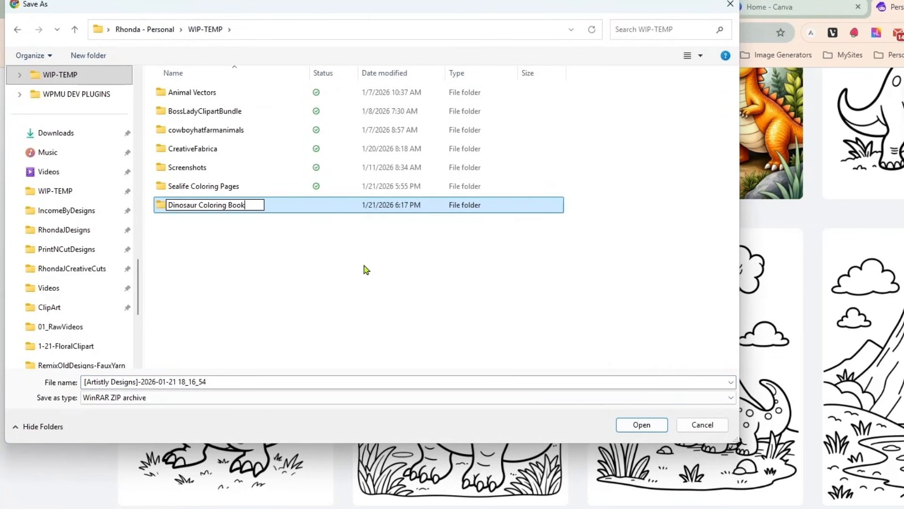
key("Return")
double_click(225, 207)
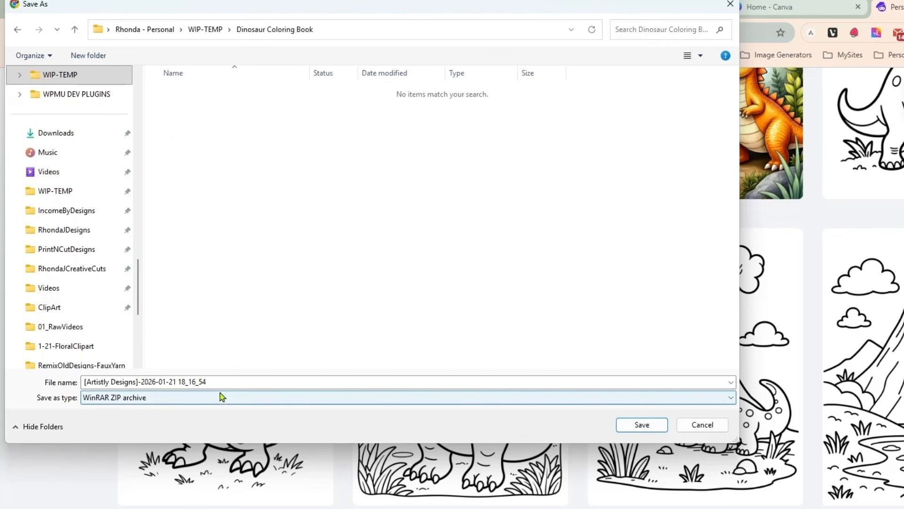
left_click(631, 426)
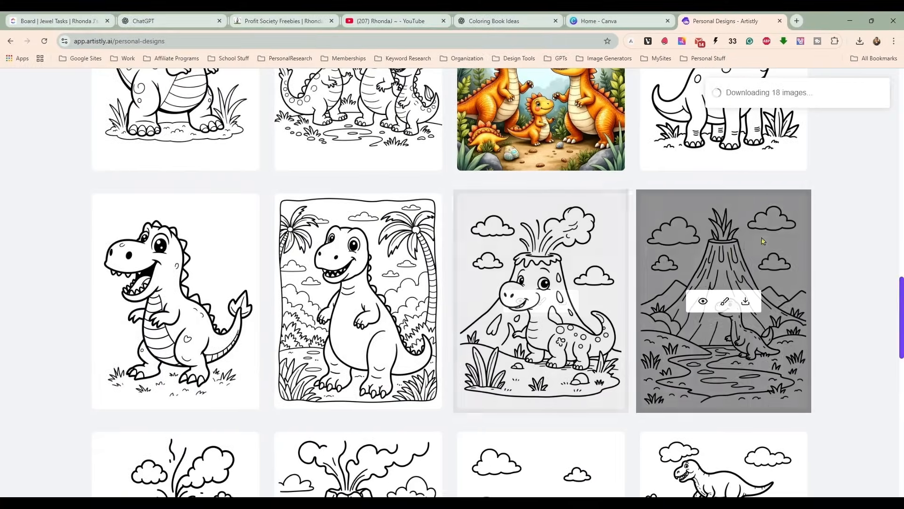
Switch to File Explorer and extract the downloaded ZIP inside the Dinosaur Coloring Book folder
left_click_drag(796, 56, 506, 69)
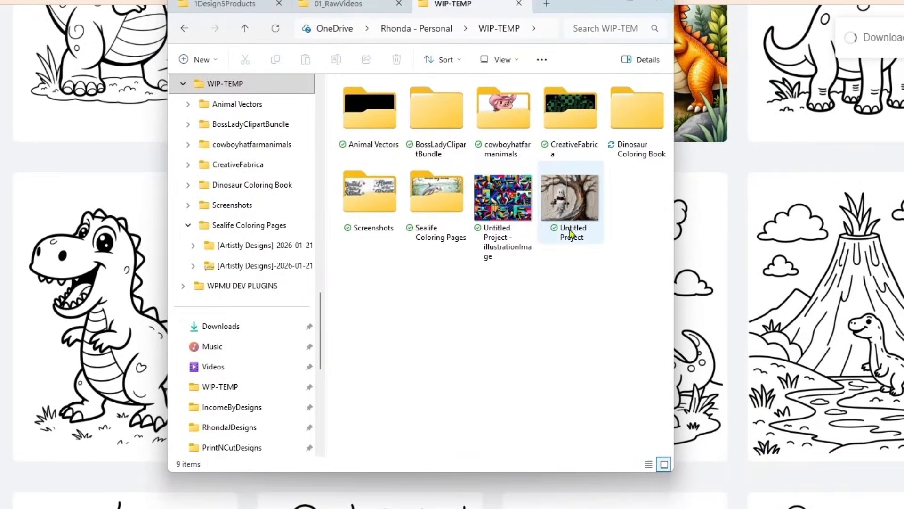
double_click(643, 120)
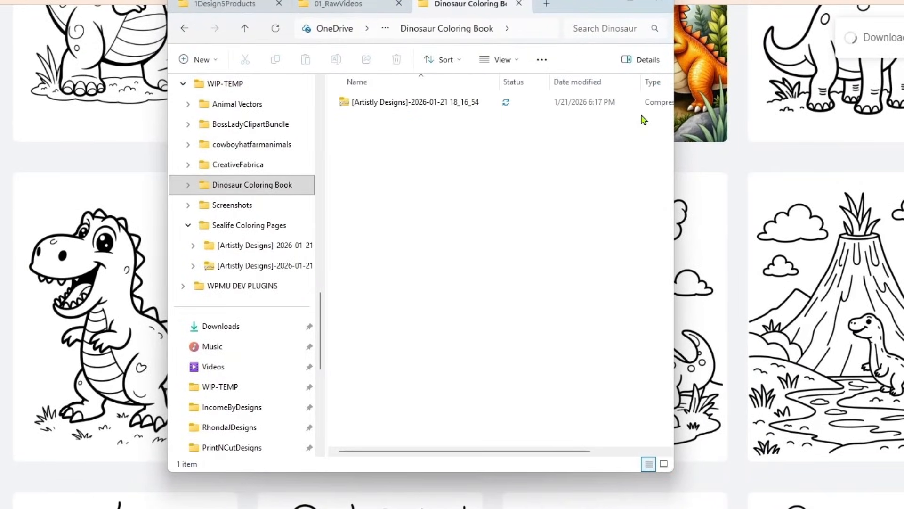
left_click(345, 101)
right_click(357, 104)
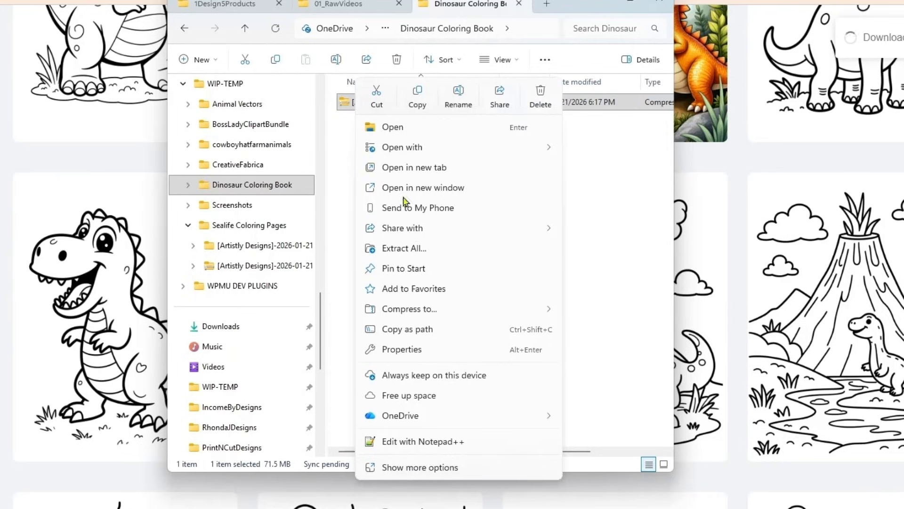
left_click(450, 470)
left_click(436, 353)
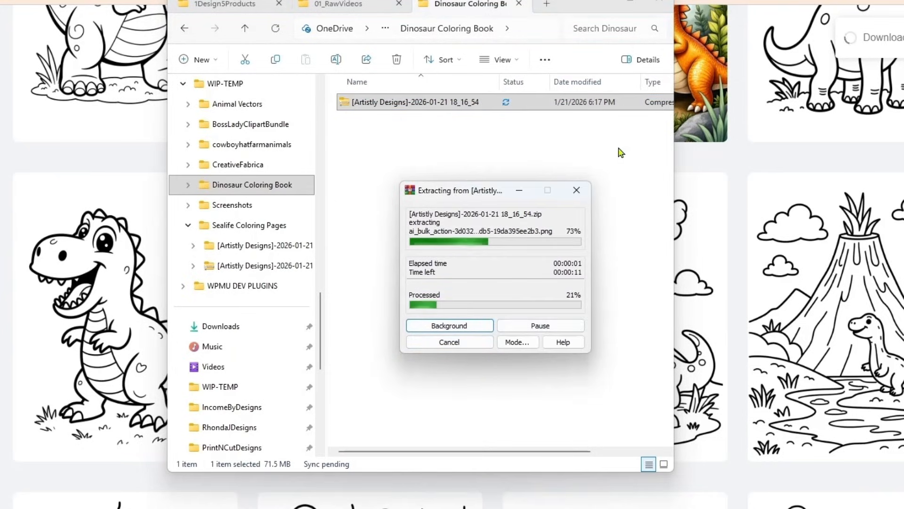
left_click_drag(475, 190, 778, 175)
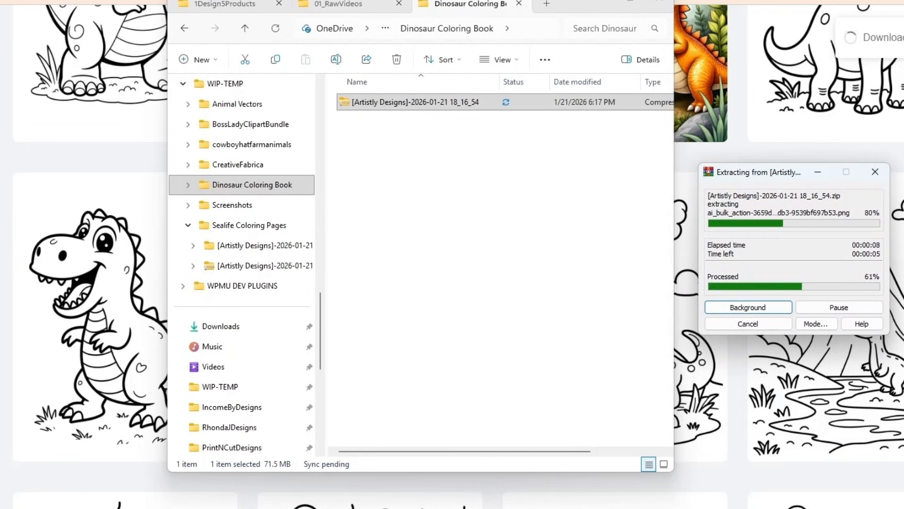
Show the Dinosaur Coloring Book folder's files as thumbnails, check the extracted images, and move the window out of the way
left_click(515, 68)
left_click(468, 107)
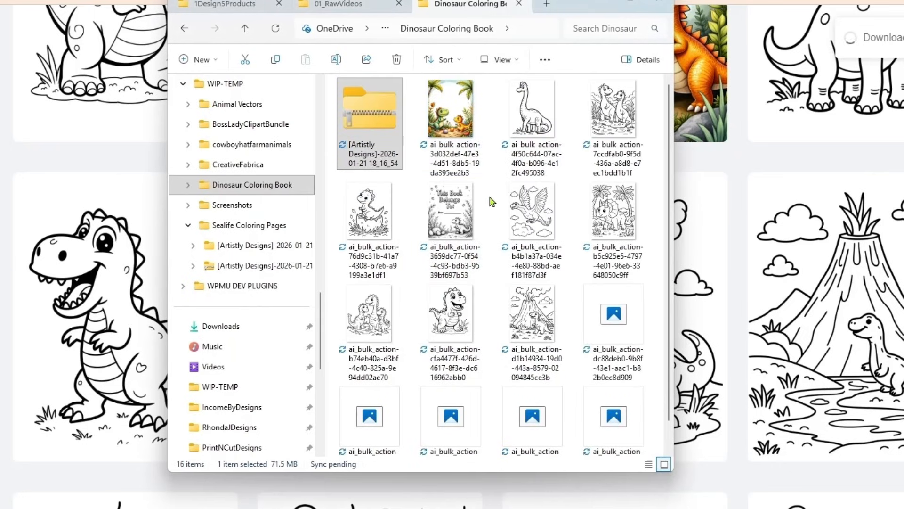
scroll(500, 296, "down", 1)
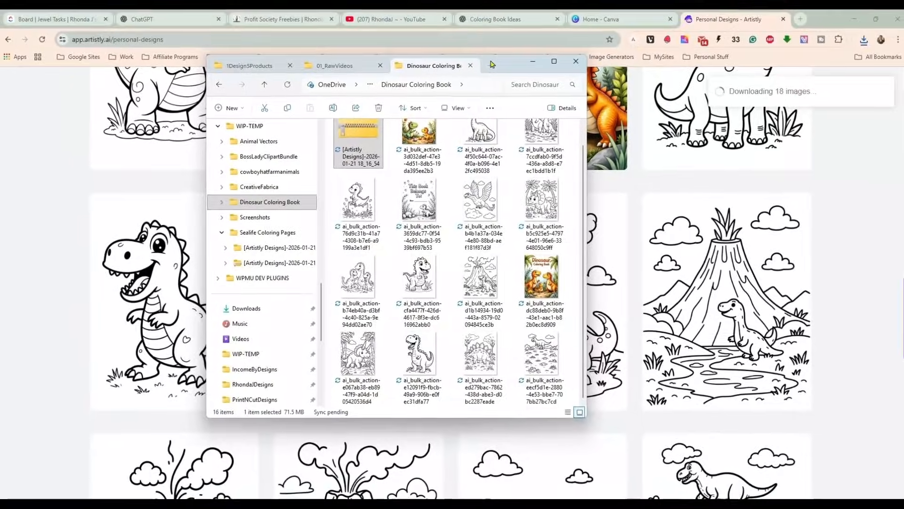
left_click_drag(491, 65, 903, 103)
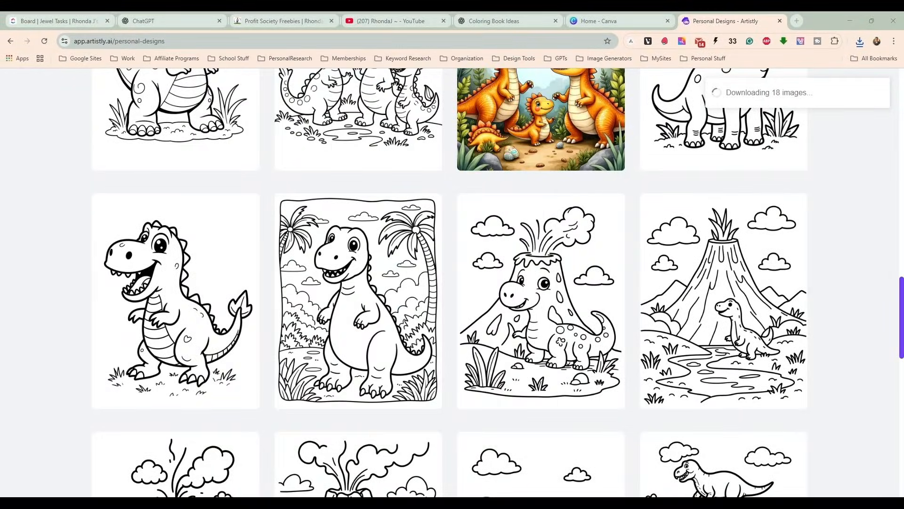
Switch to Canva, close the Artistly page, and create a new custom-size design of 8.5 × 11 in
left_click(616, 20)
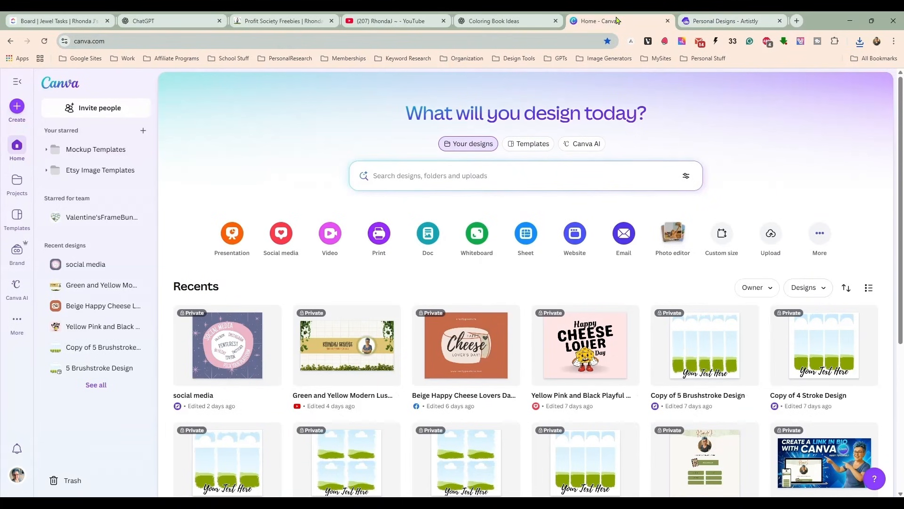
middle_click(752, 22)
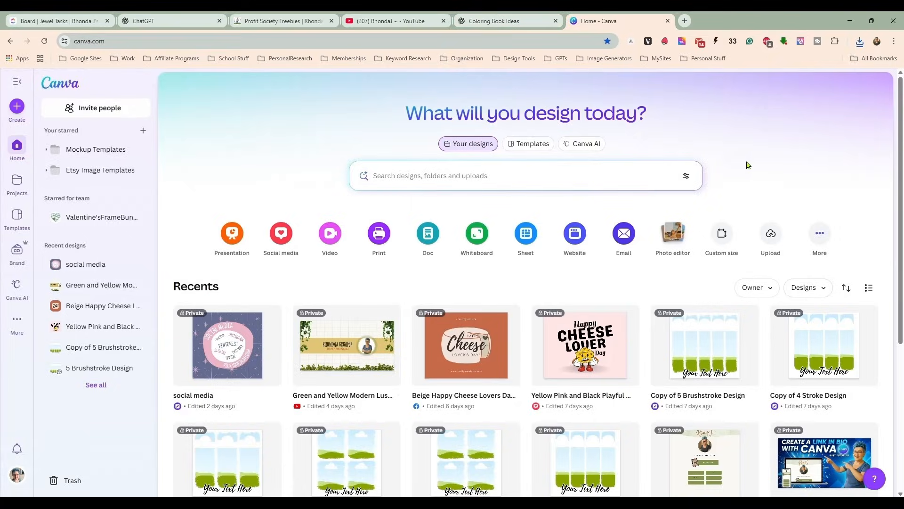
left_click(722, 234)
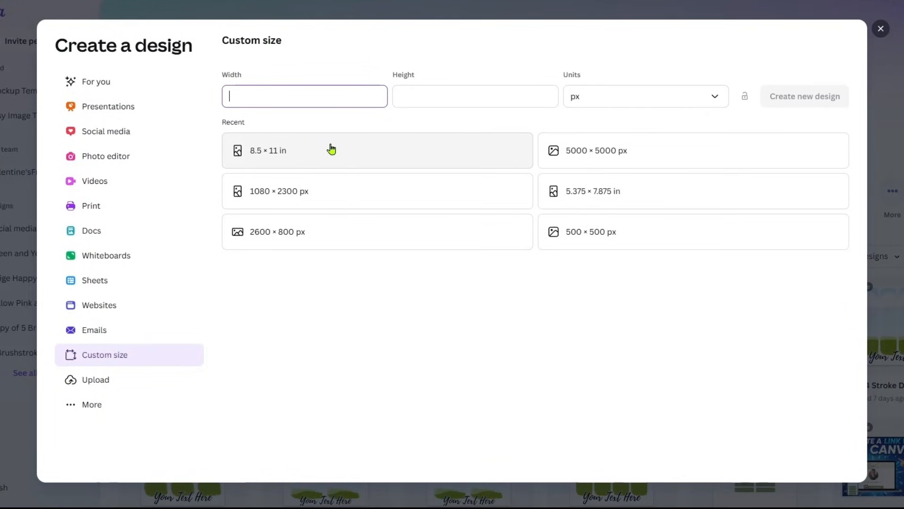
left_click(331, 150)
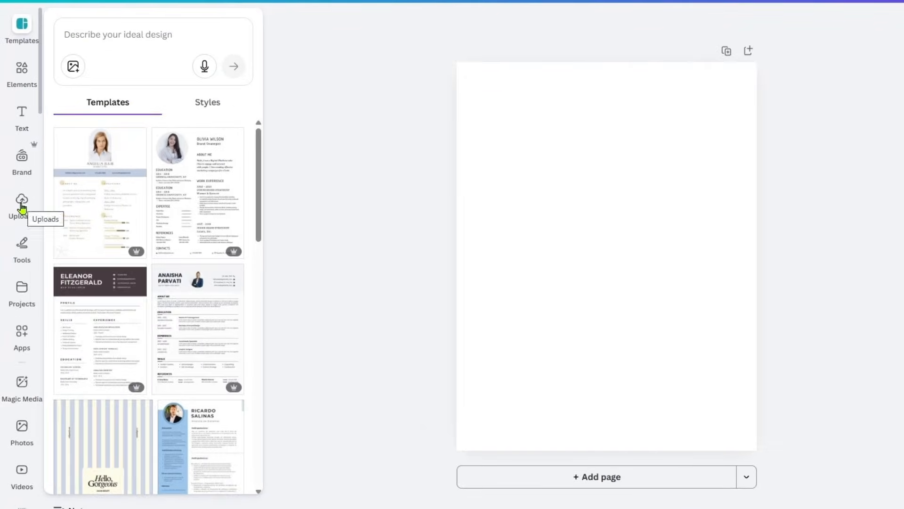
Start a file upload in the new design and browse to the Dinosaur Coloring Book folder in WIP-TEMP
left_click(17, 247)
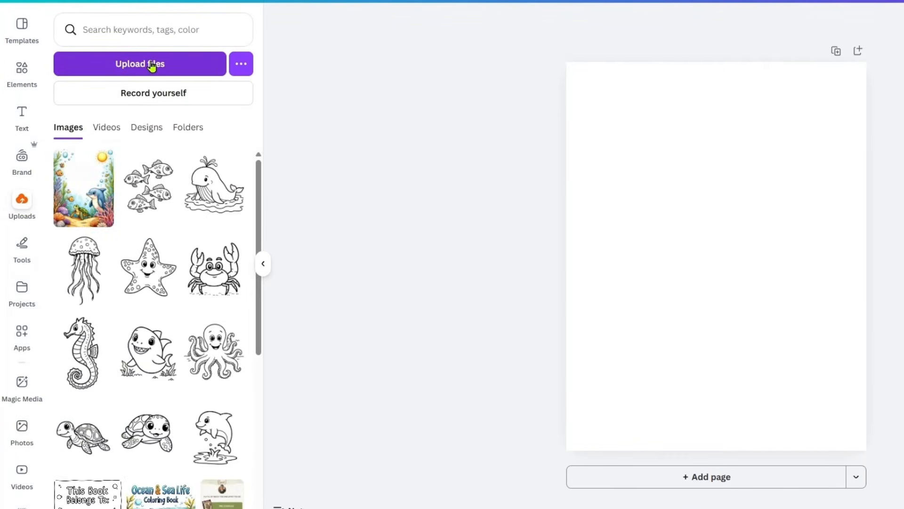
left_click(151, 66)
scroll(87, 52, "up", 2)
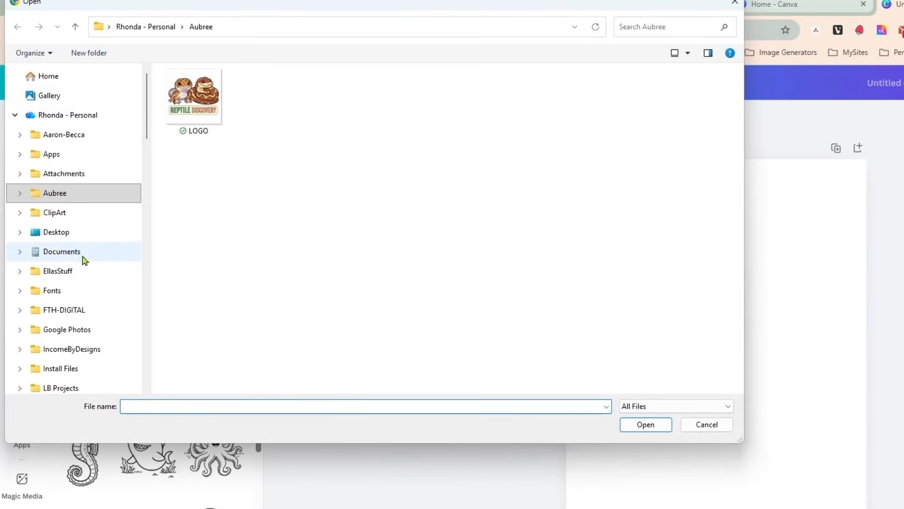
left_click(22, 192)
left_click(15, 116)
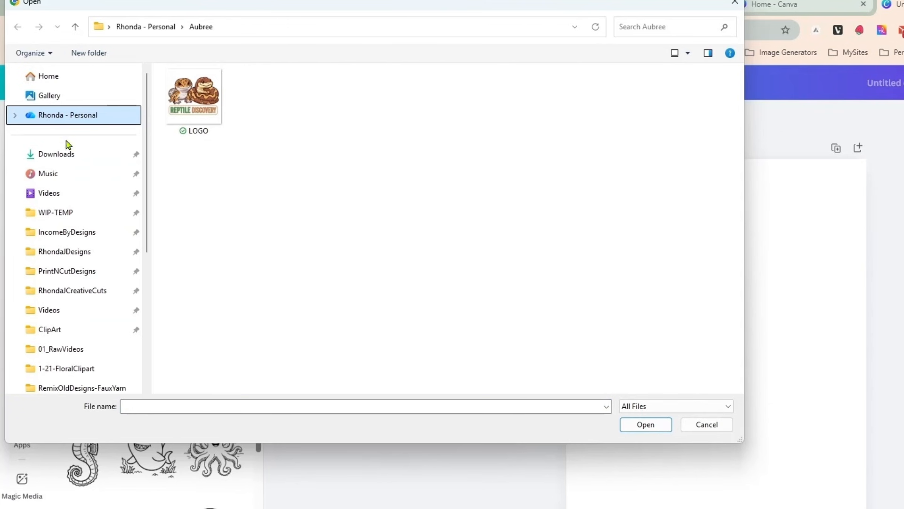
left_click(55, 212)
left_click(225, 168)
double_click(225, 167)
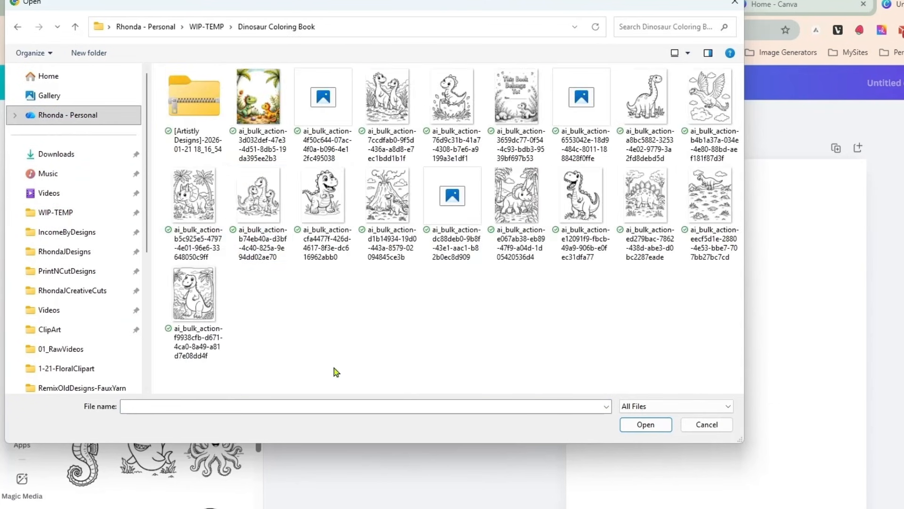
Upload all the dinosaur images from the folder, leaving out the ZIP archive
left_click_drag(174, 376, 718, 186)
left_click(276, 120, "ctrl")
left_click(325, 113, "ctrl")
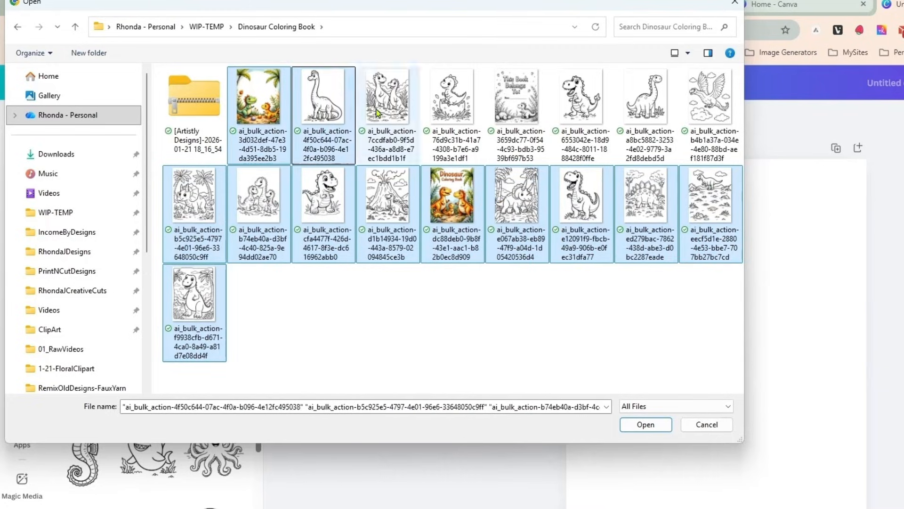
left_click(379, 114, "ctrl")
left_click(451, 113, "ctrl")
left_click(516, 114, "ctrl")
left_click(581, 115, "ctrl")
left_click(646, 117, "ctrl")
left_click(709, 117, "ctrl")
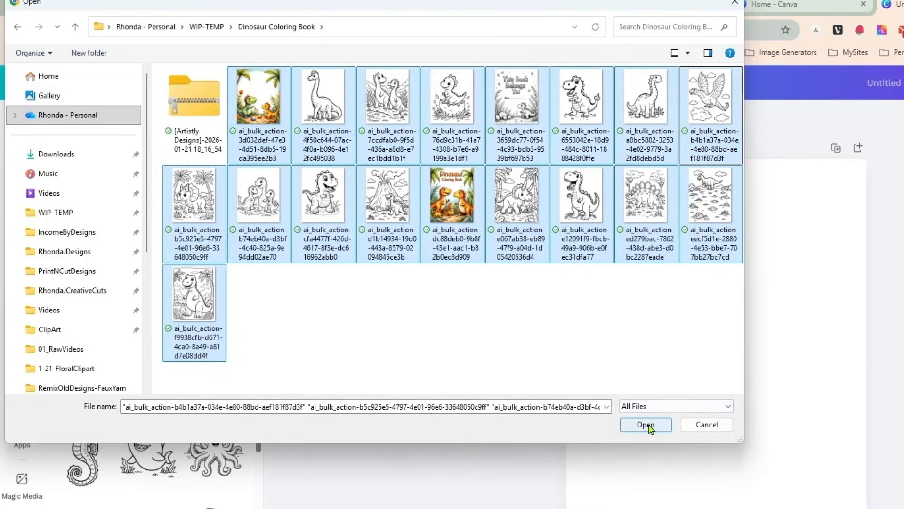
left_click(648, 426)
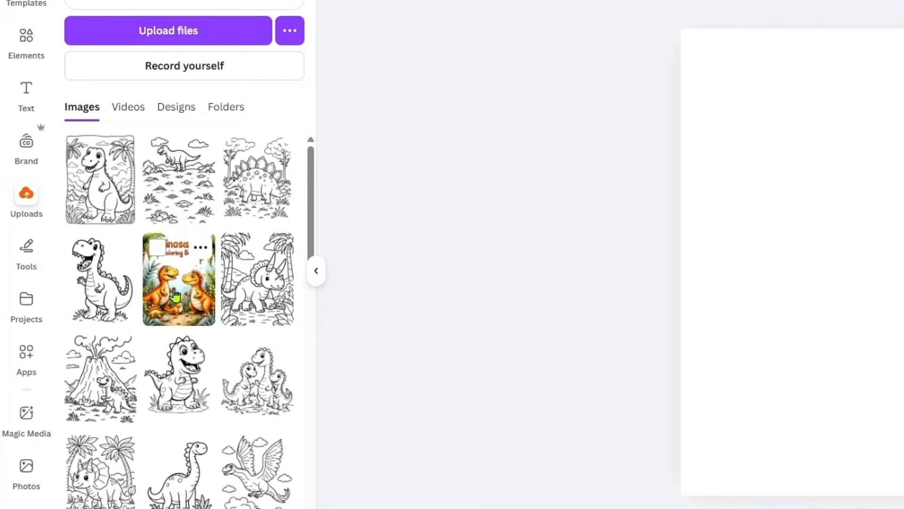
Place the uploaded Dinosaur Coloring Book front cover on page 1 and enlarge it to fill the whole page
left_click_drag(115, 302, 330, 274)
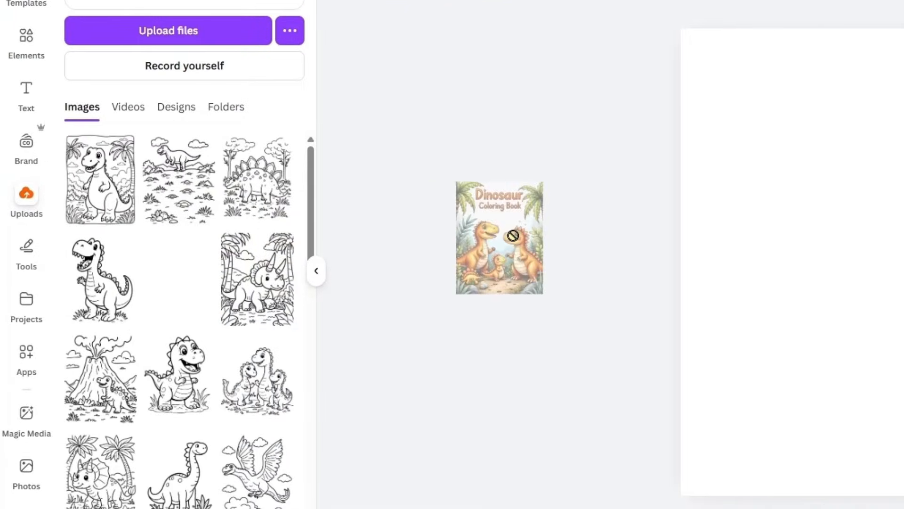
left_click_drag(513, 236, 793, 228)
left_click_drag(388, 254, 325, 152)
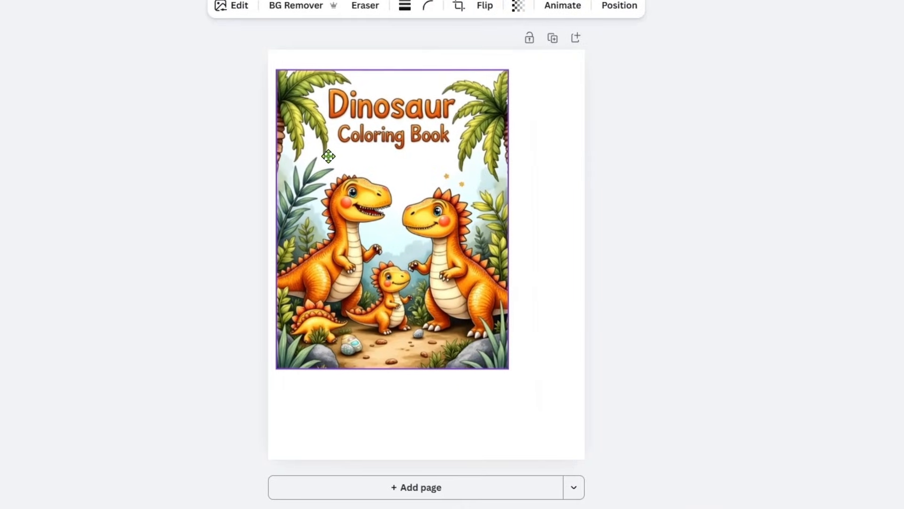
left_click_drag(500, 350, 587, 460)
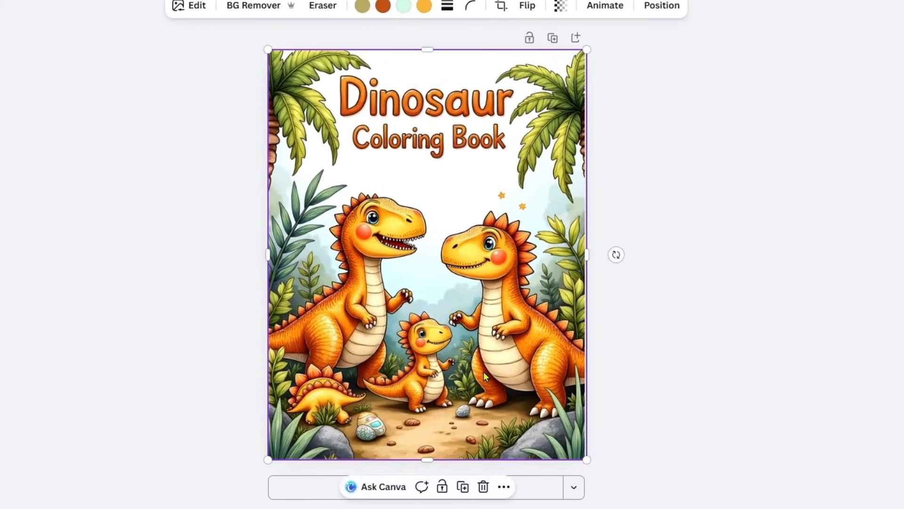
left_click_drag(484, 375, 480, 369)
left_click(627, 148)
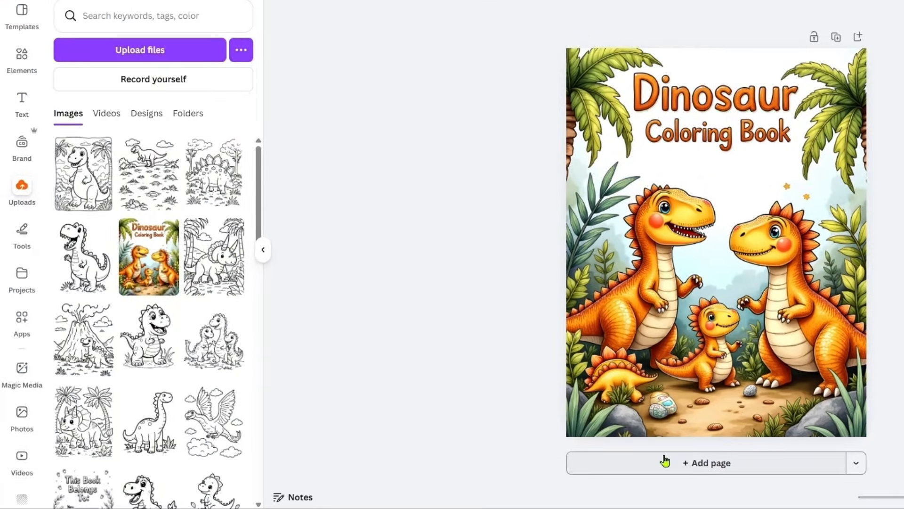
Add page 2, insert the "This Book Belongs To" image, and enlarge it to fill the page
left_click(664, 461)
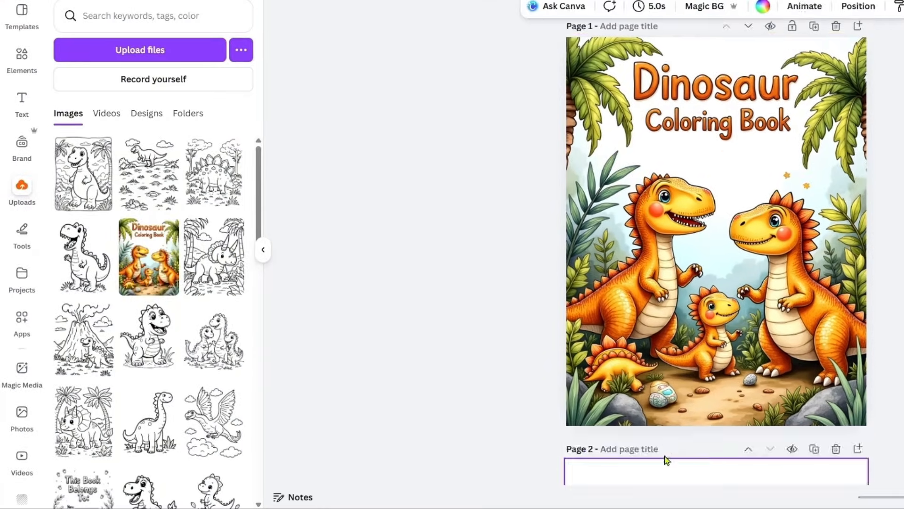
scroll(108, 406, "down", 3)
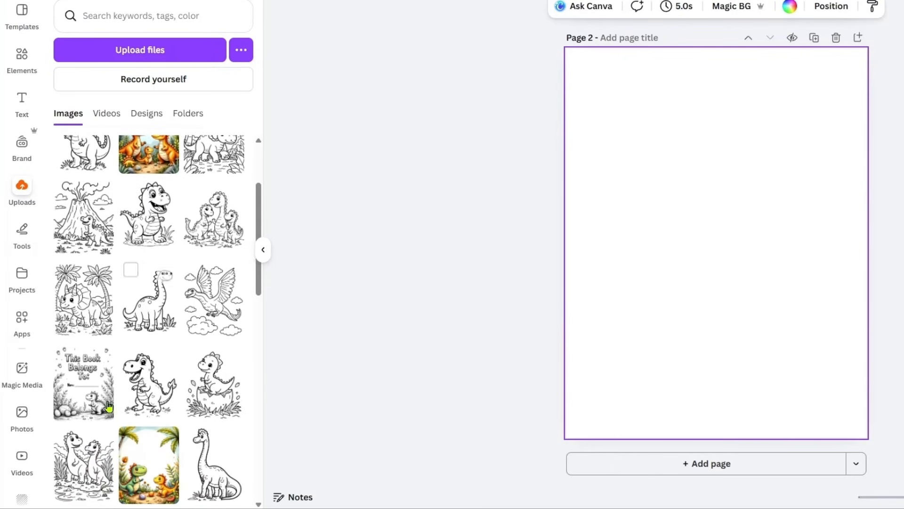
left_click(92, 397)
left_click_drag(607, 102, 568, 49)
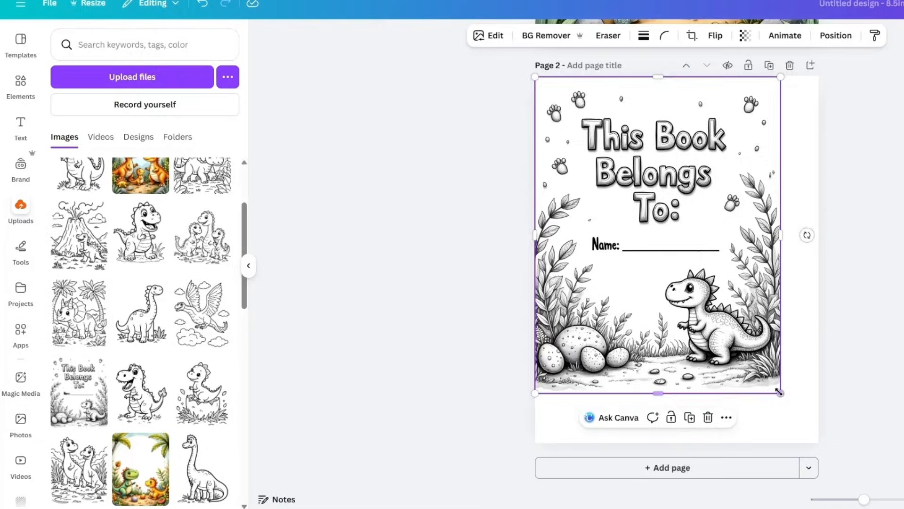
left_click_drag(780, 392, 818, 442)
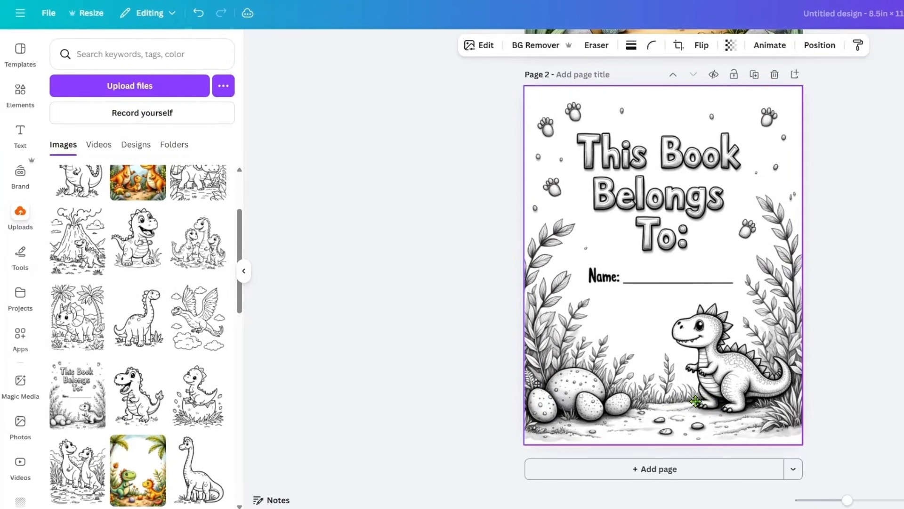
Add page 3, insert the framed T-rex with palm trees, and enlarge it to the page edges
left_click(698, 468)
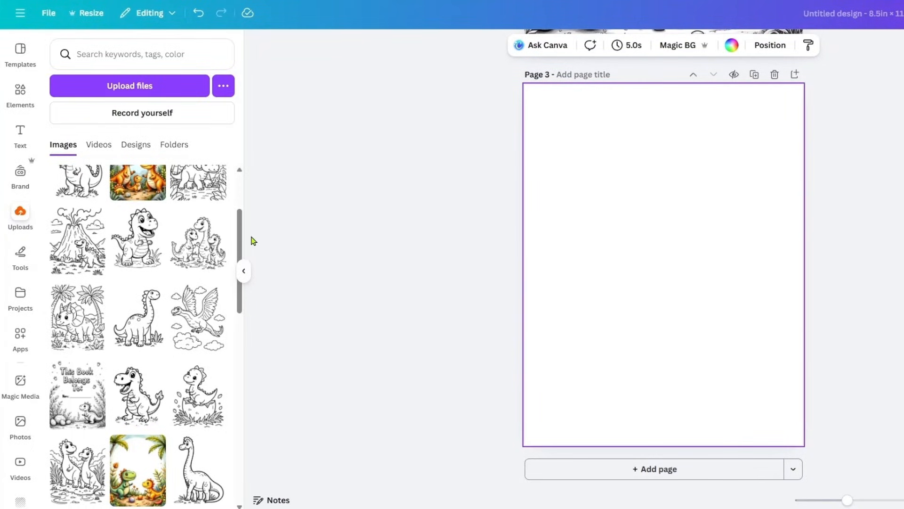
scroll(178, 257, "up", 2)
left_click(88, 207)
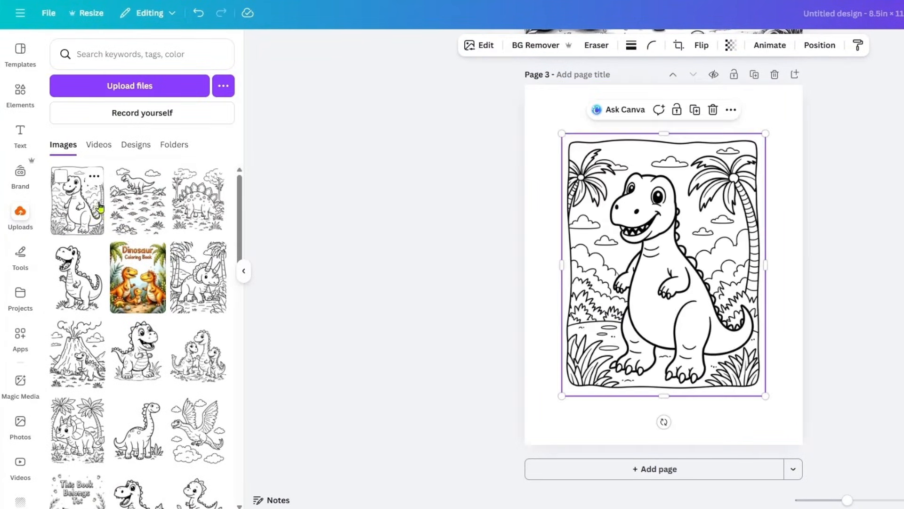
left_click_drag(562, 133, 524, 85)
left_click_drag(766, 398, 803, 443)
Add page 4, insert the dinosaur standing in the open field, and enlarge it to leave a narrow margin
left_click(562, 468)
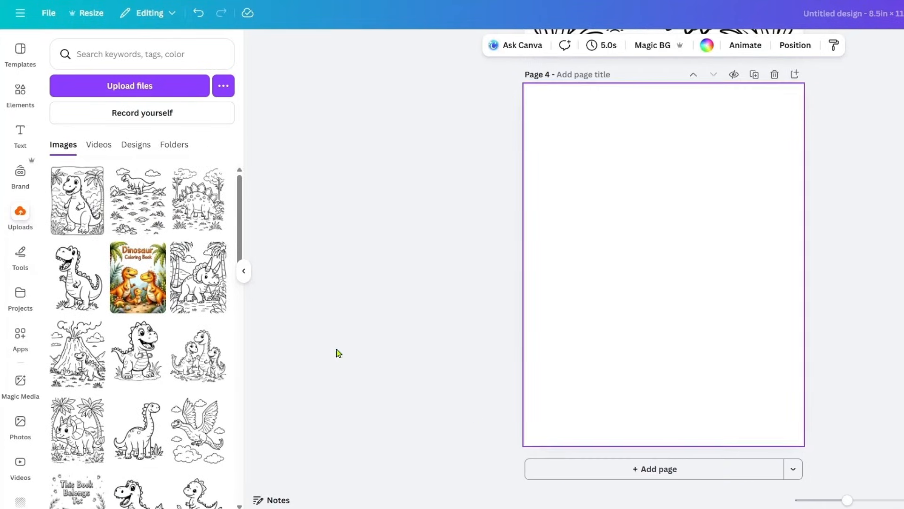
left_click(138, 200)
left_click_drag(562, 133, 528, 92)
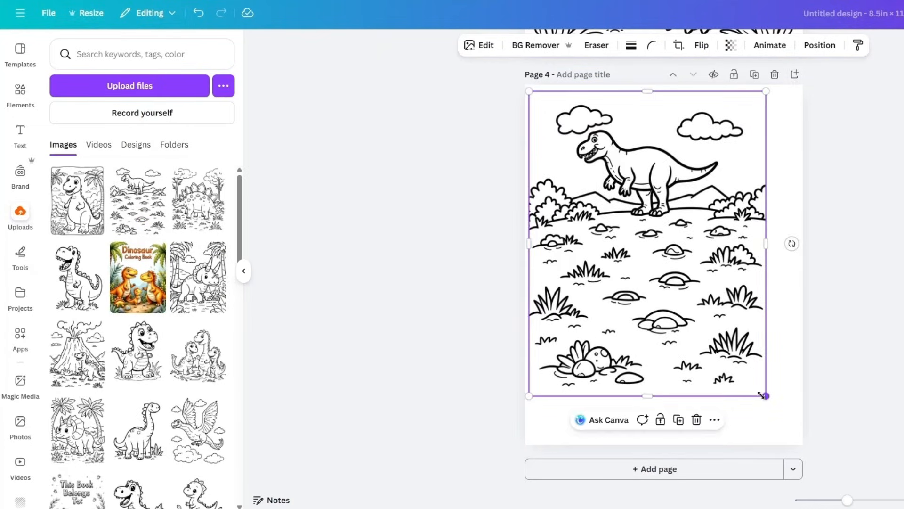
left_click_drag(766, 397, 785, 443)
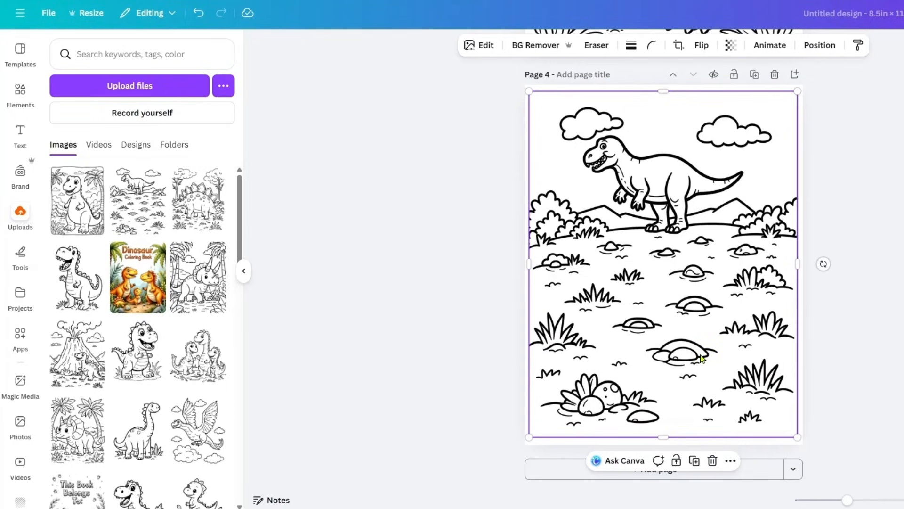
Add page 5 with the stegosaurus image, enlarged to leave a narrow even margin around it
left_click(553, 465)
left_click(197, 200)
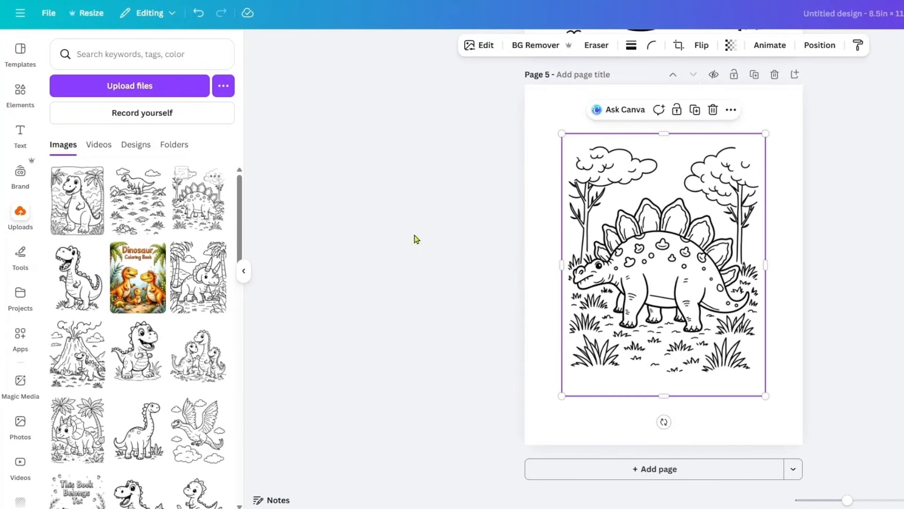
left_click_drag(562, 133, 522, 97)
left_click_drag(765, 396, 795, 437)
left_click(836, 363)
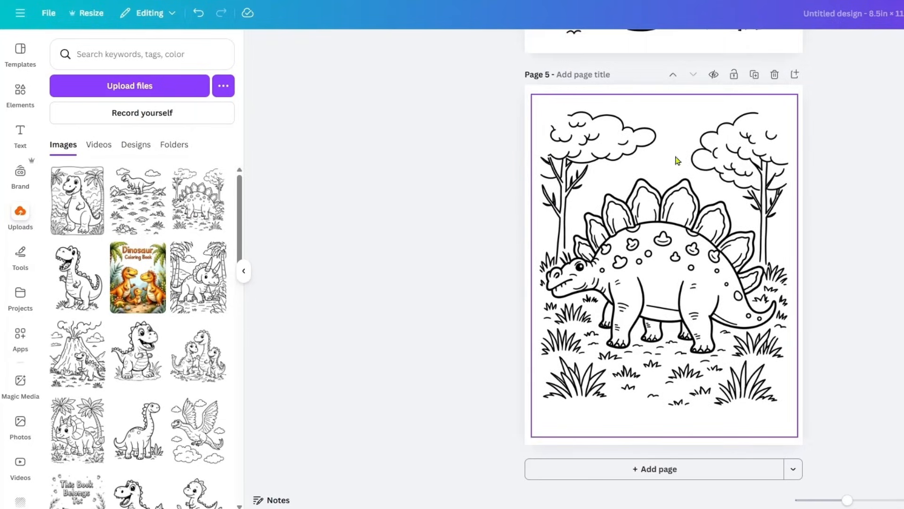
Add page 6 with the open-mouthed T-rex on grass, enlarged to leave a narrow margin
left_click(586, 471)
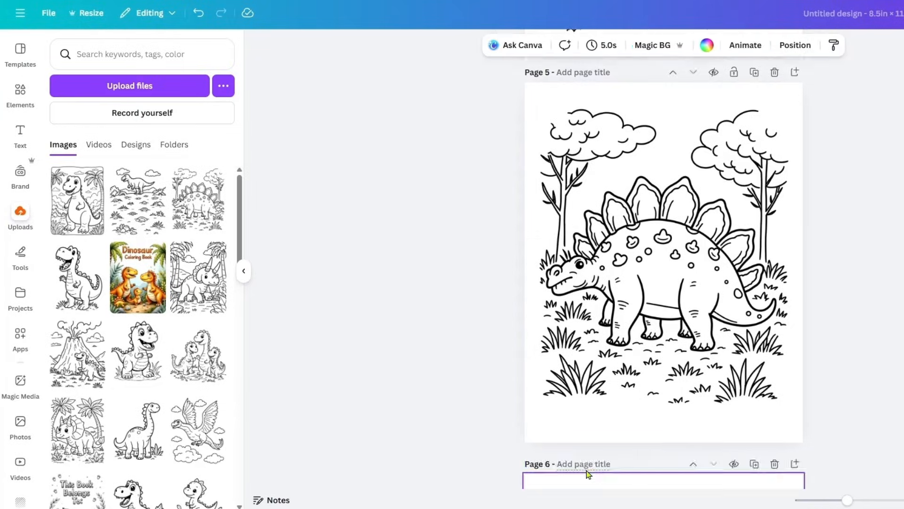
left_click(80, 295)
left_click_drag(561, 133, 533, 97)
left_click_drag(766, 395, 796, 435)
left_click(855, 375)
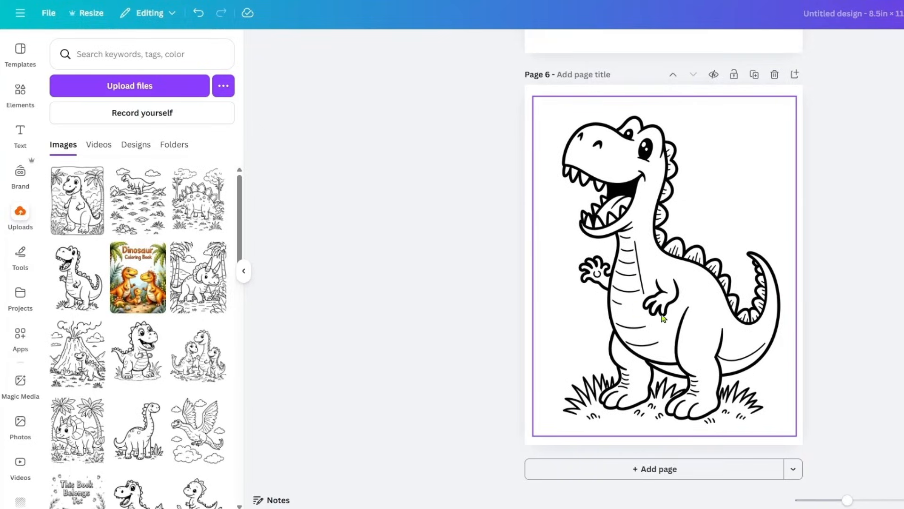
Add page 7, insert the triceratops between palm trees, and enlarge it within a narrow margin
left_click(578, 475)
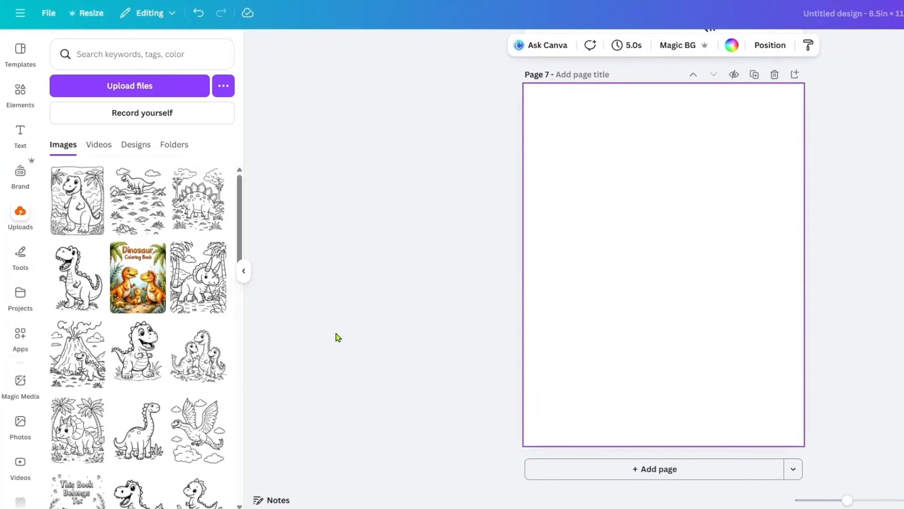
left_click(208, 286)
left_click_drag(561, 135, 533, 97)
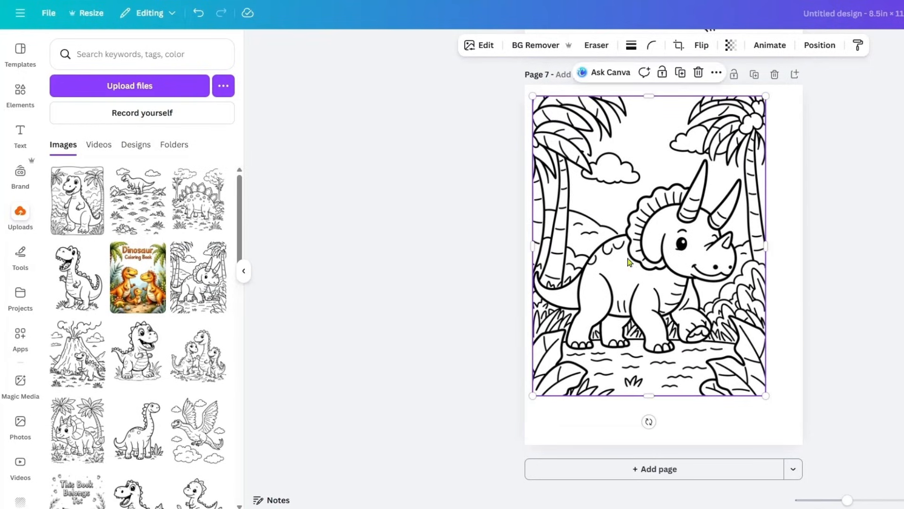
left_click_drag(766, 396, 798, 435)
Try a solid black border around the triceratops image on page 7 and adjust its stroke weight
left_click(453, 388)
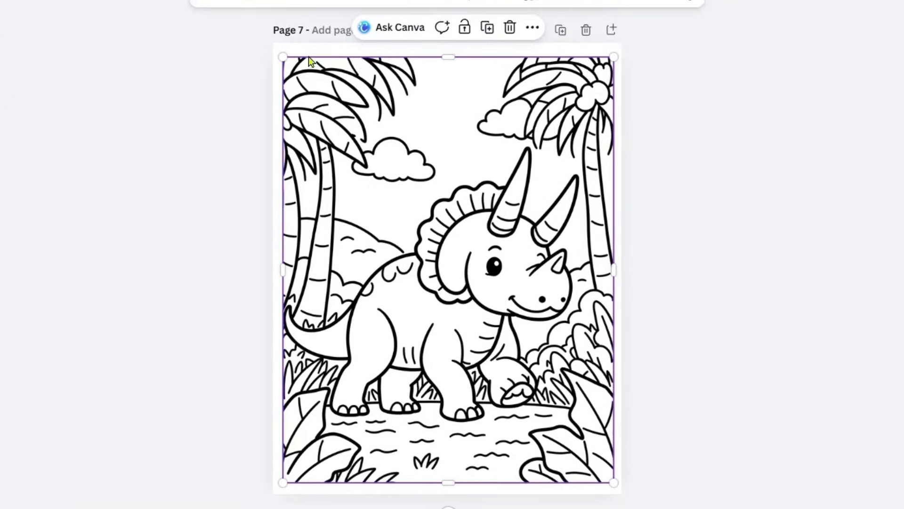
left_click(404, 23)
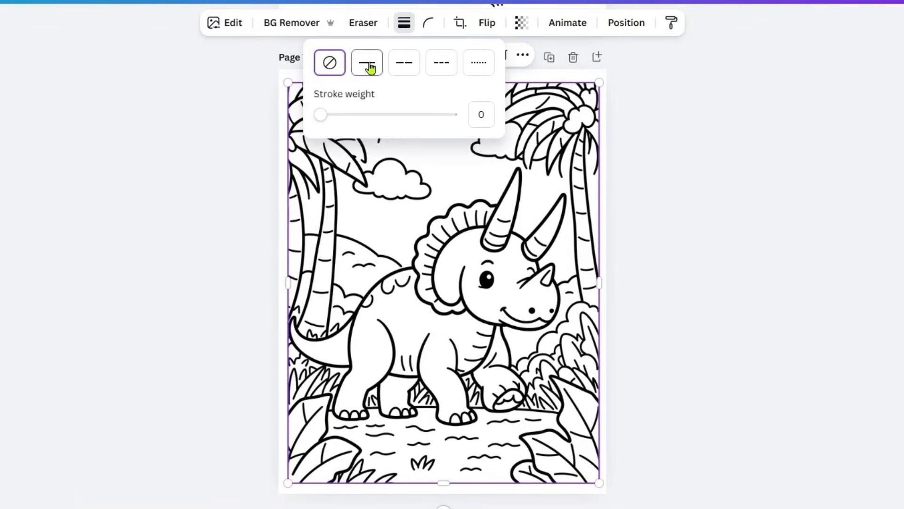
left_click(370, 68)
left_click_drag(327, 115, 329, 117)
left_click(236, 235)
left_click(478, 347)
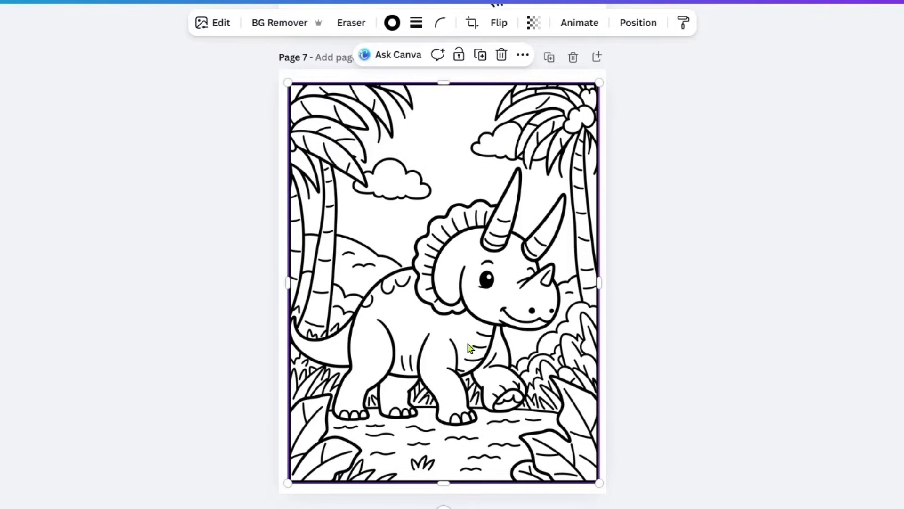
left_click(622, 323)
Try a thin solid border around the open-mouthed T-rex image on page 6
scroll(629, 323, "up", 9)
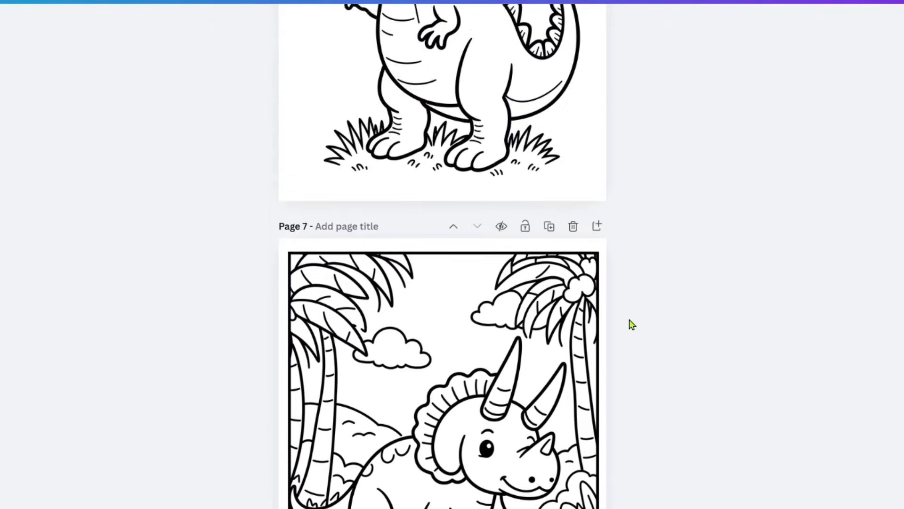
left_click(492, 290)
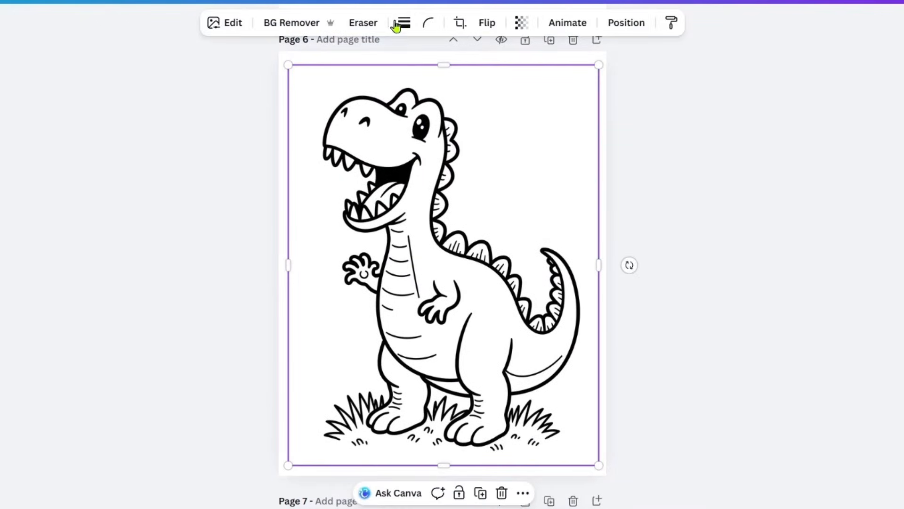
left_click(416, 22)
left_click(630, 264)
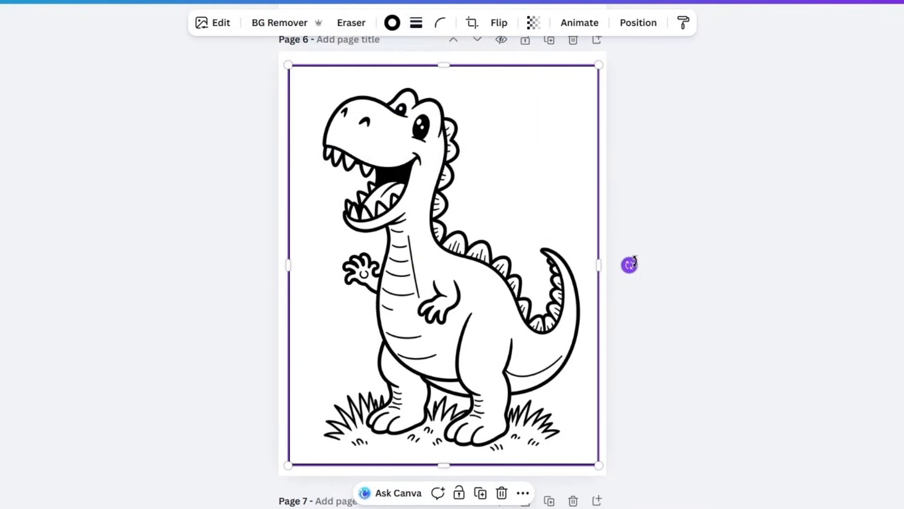
left_click(663, 323)
Compare the borders on pages 6 and 7, and remove the background from the triceratops image
scroll(659, 341, "down", 5)
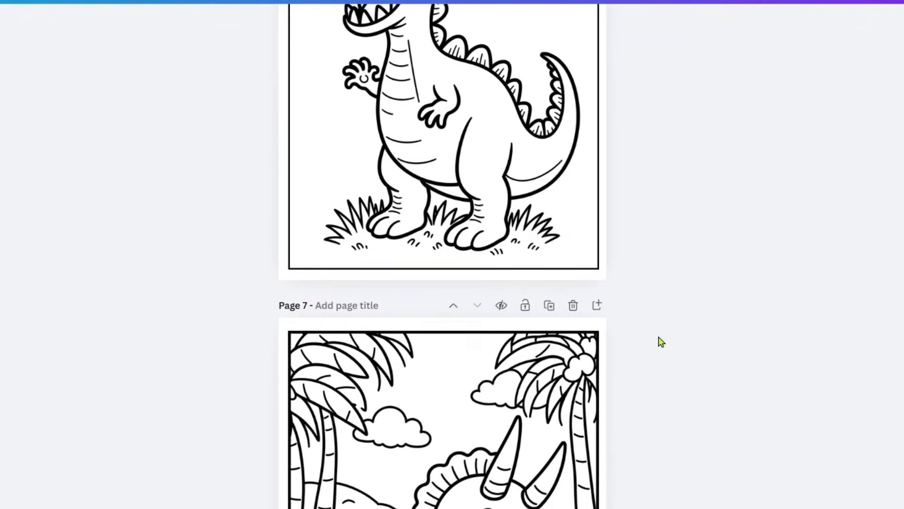
scroll(662, 342, "up", 3)
scroll(642, 377, "down", 3)
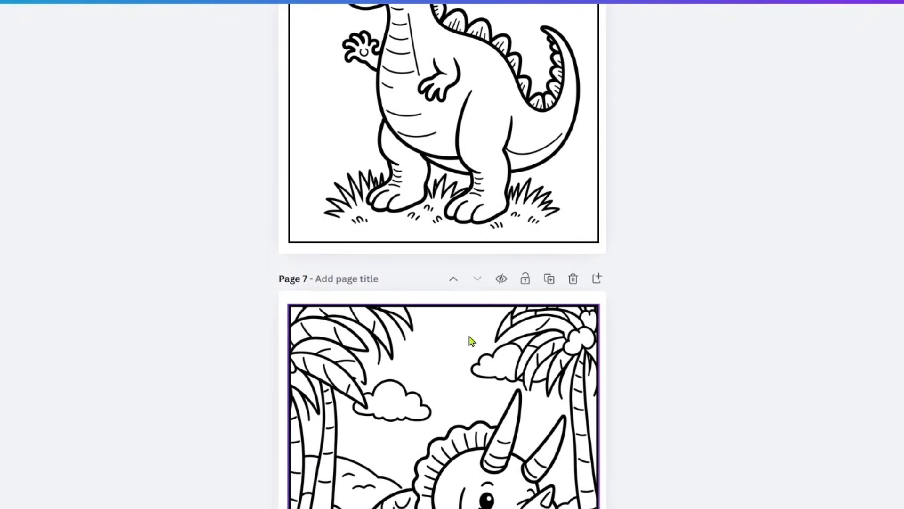
left_click(434, 314)
left_click(277, 24)
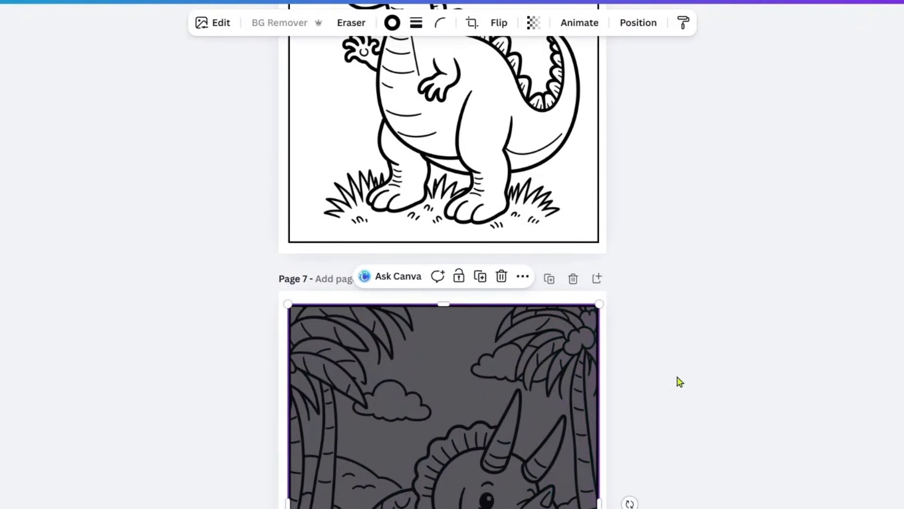
Remove the border from the triceratops image on page 7
scroll(669, 329, "down", 3)
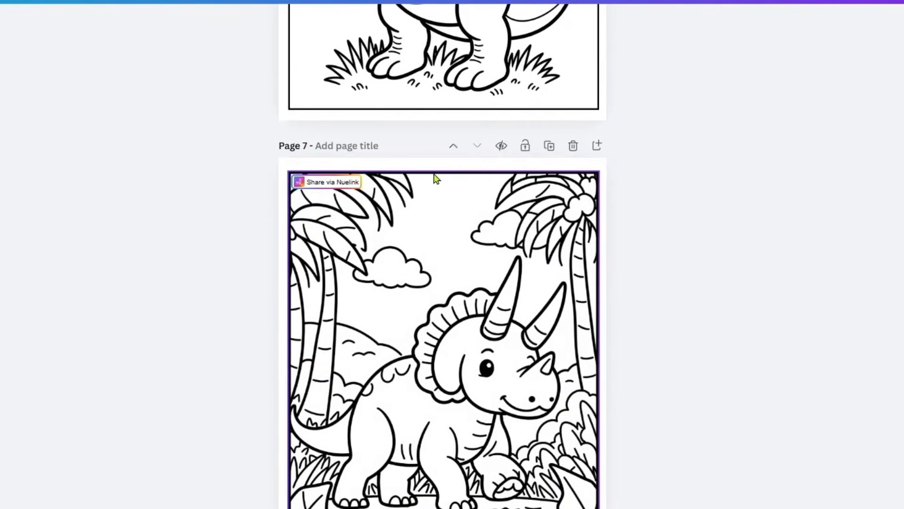
left_click(416, 24)
left_click(330, 65)
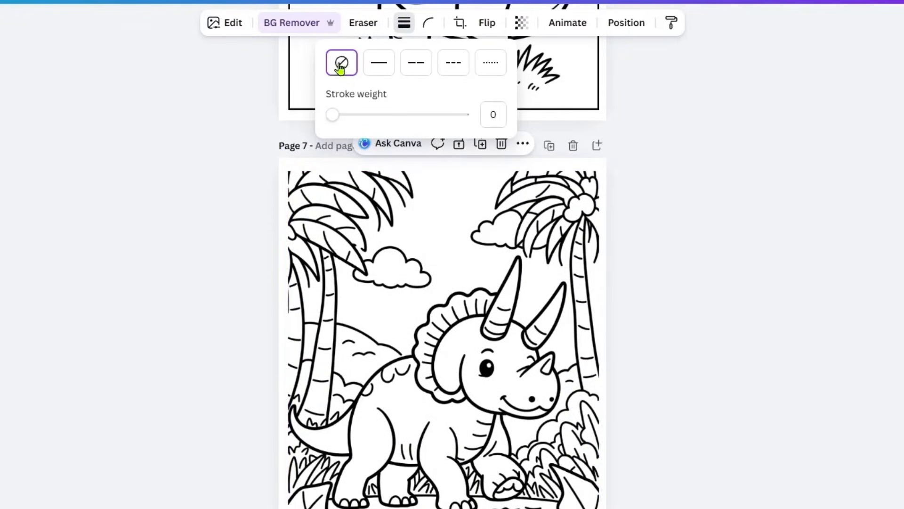
left_click(665, 259)
left_click(653, 252)
Remove the border from the open-mouthed T-rex image on page 6
scroll(653, 252, "up", 4)
left_click(595, 135)
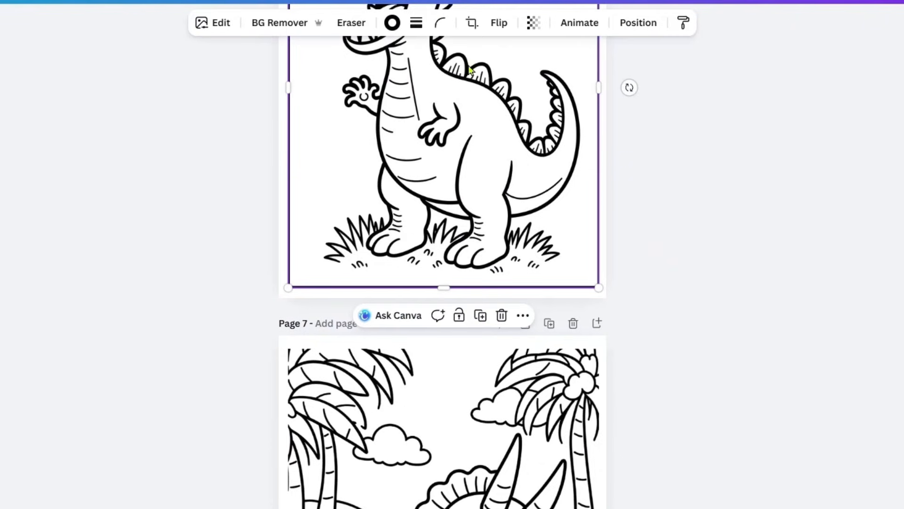
left_click(417, 23)
left_click(342, 63)
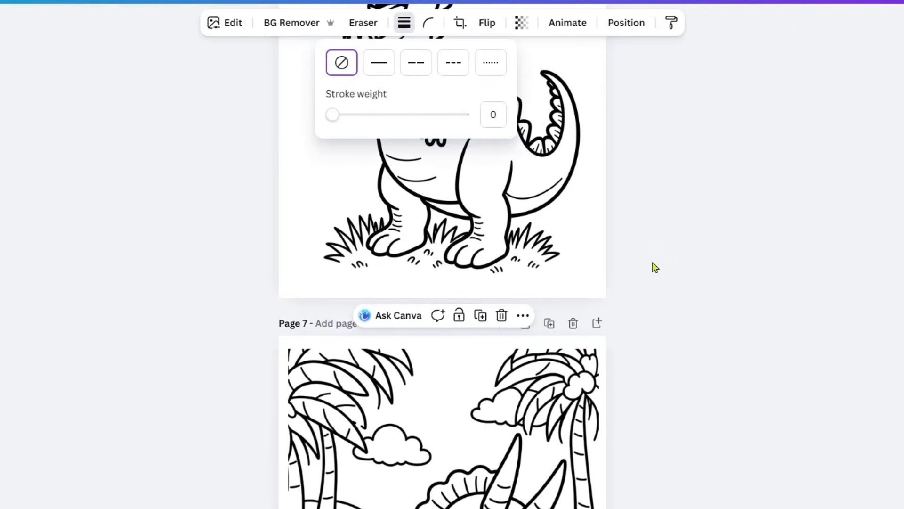
left_click(652, 270)
Put the volcano dinosaur image on a new page 8, enlarged nearly to the page edges, and add a blank page 9
scroll(653, 276, "down", 5)
left_click(653, 275)
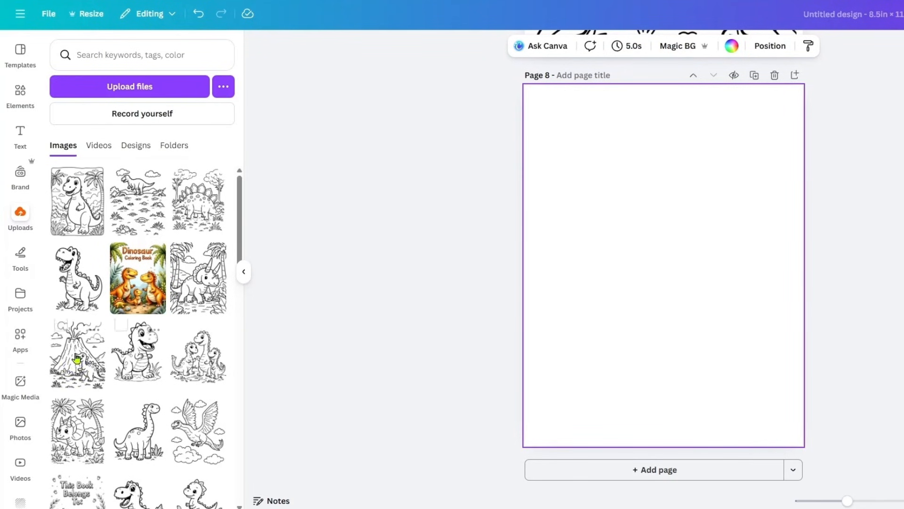
left_click(76, 359)
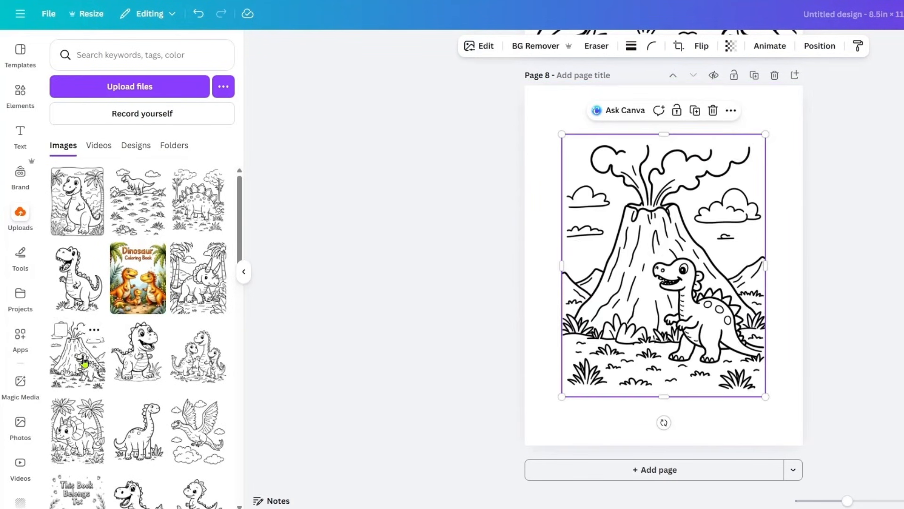
left_click_drag(560, 132, 524, 105)
left_click_drag(763, 397, 794, 432)
left_click(763, 469)
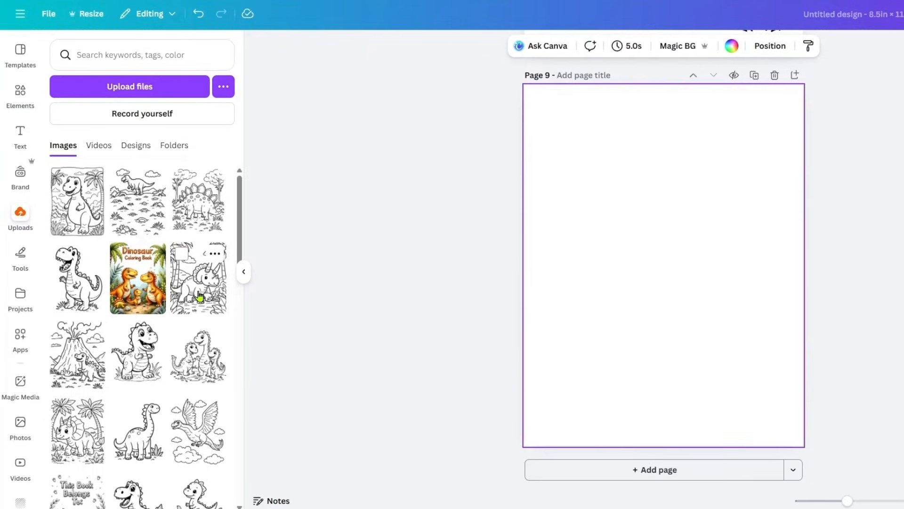
Put the triceratops image with palm trunks on page 9, enlarged nearly to the page edges, and add a blank page 10
left_click(198, 278)
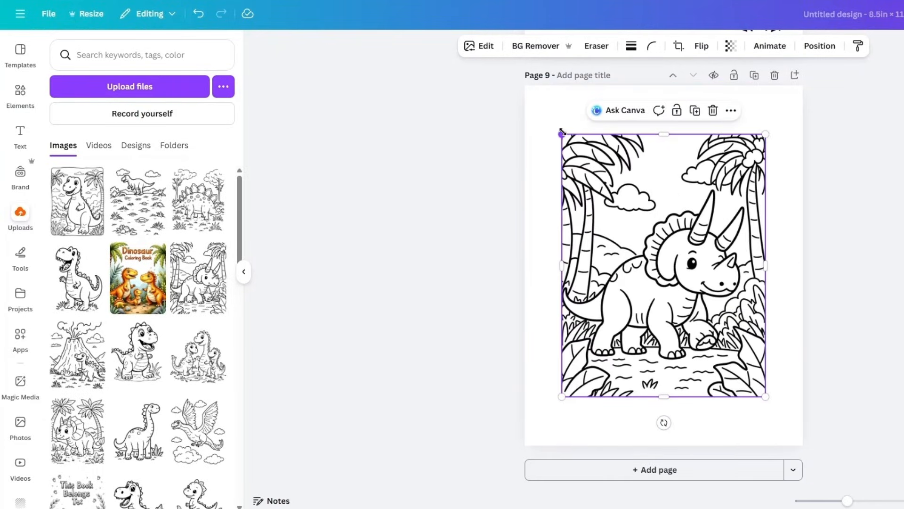
left_click_drag(562, 133, 533, 95)
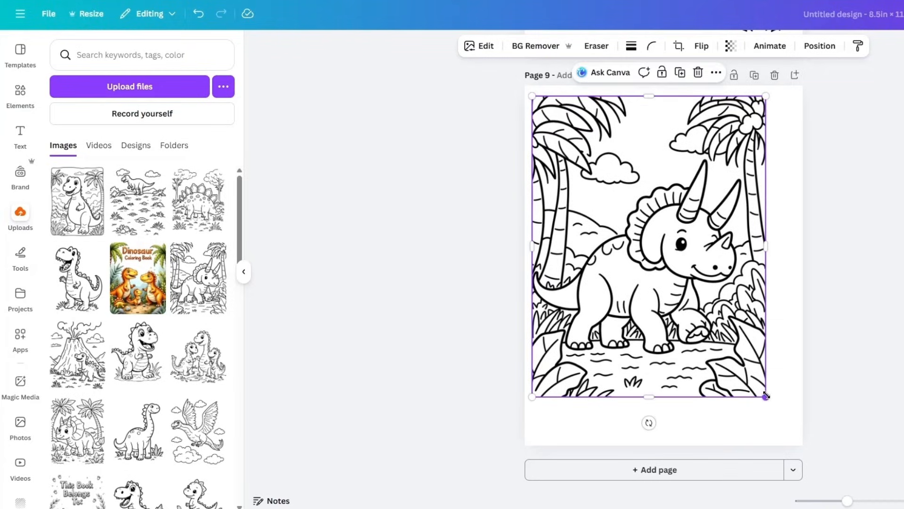
left_click_drag(766, 396, 794, 435)
left_click(827, 339)
key("ctrl+Return")
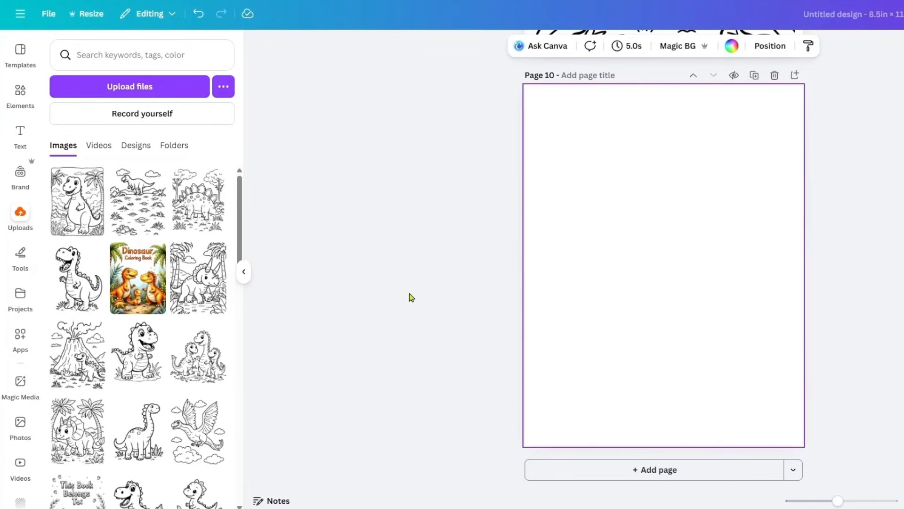
Put the volcano dinosaur image on page 10, enlarged nearly to the page edges, and add a blank page 11
scroll(481, 210, "up", 5)
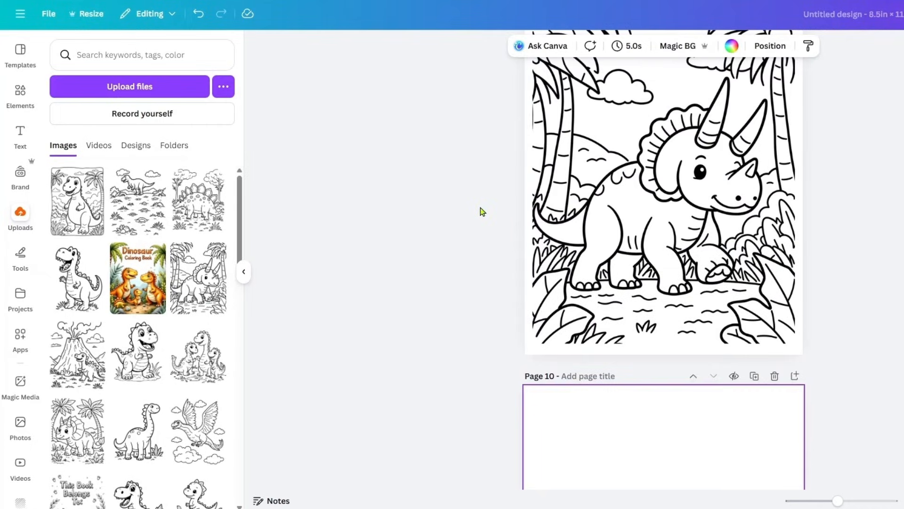
scroll(481, 210, "down", 4)
left_click(76, 358)
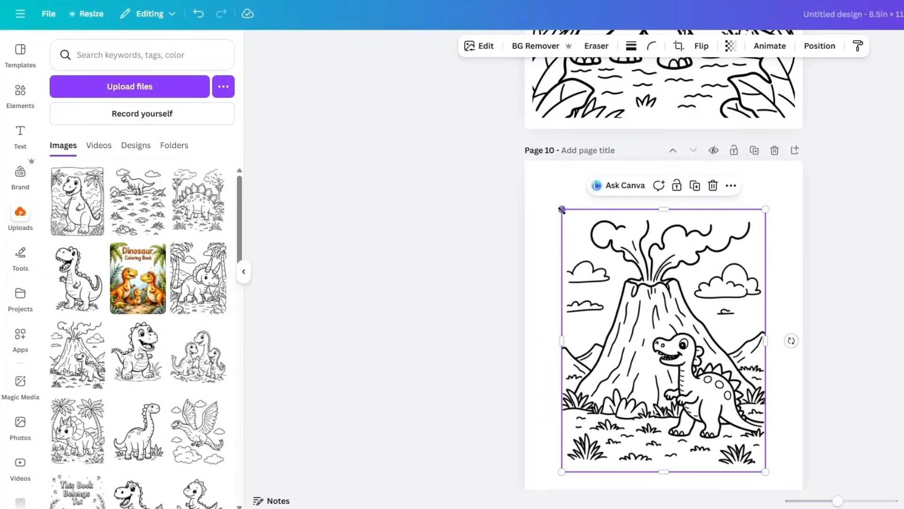
left_click_drag(562, 209, 537, 182)
scroll(707, 330, "down", 2)
left_click_drag(765, 398, 789, 440)
key("ctrl+Return")
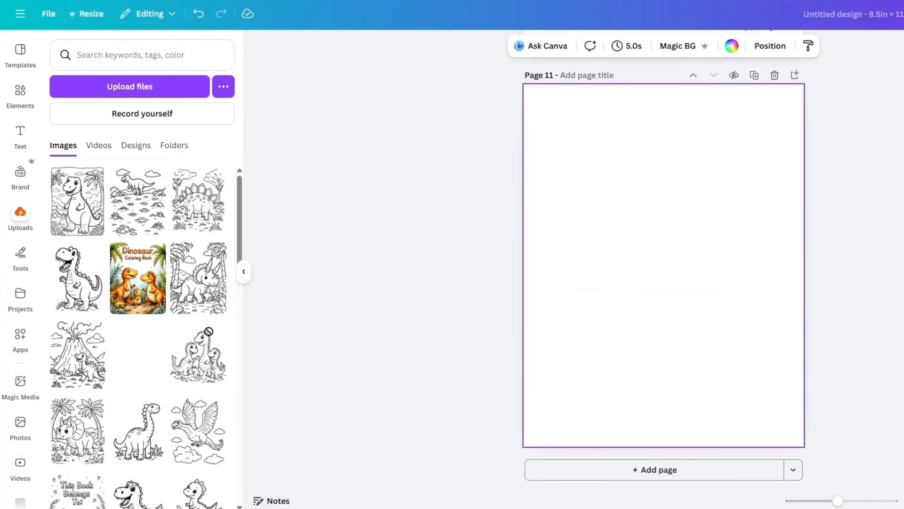
Put the smiling sitting T-rex image on page 11, enlarged and positioned to nearly fill the page
left_click_drag(209, 331, 632, 262)
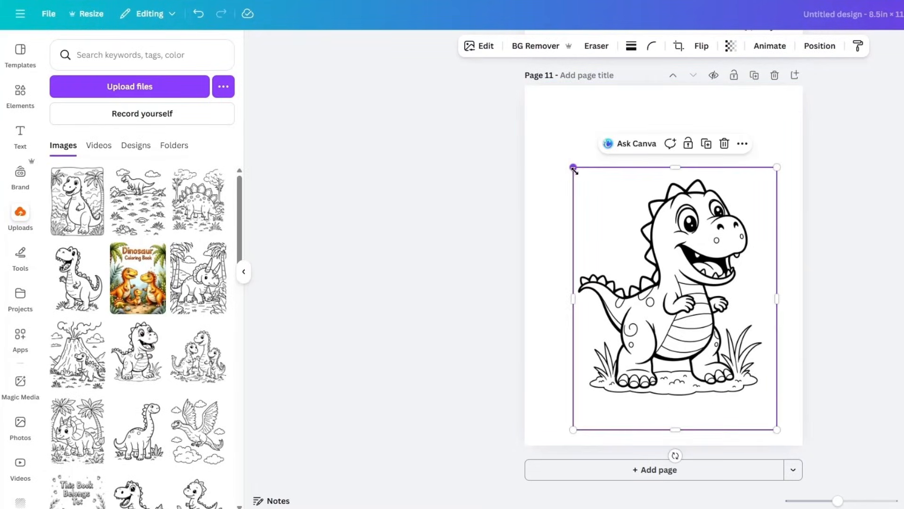
left_click_drag(574, 167, 534, 117)
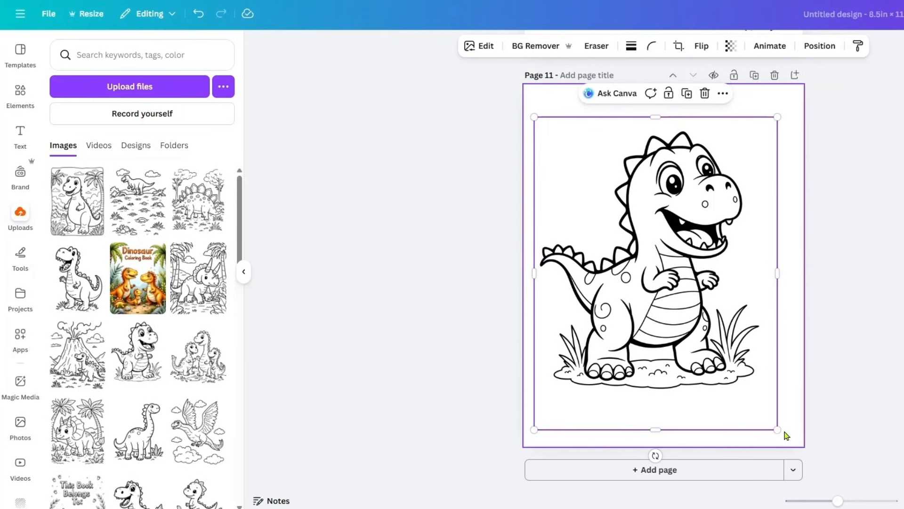
left_click_drag(778, 430, 785, 438)
left_click_drag(683, 307, 683, 285)
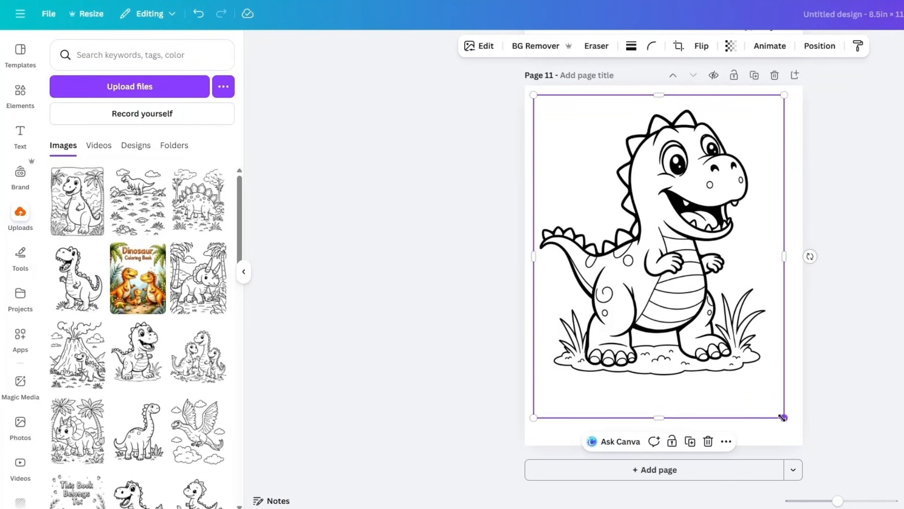
left_click_drag(783, 418, 795, 434)
Put the three-dinosaur image on a new page 12 and the small triceratops between palms on page 13, each enlarged nearly to the page edges
scroll(608, 471, "down", 5)
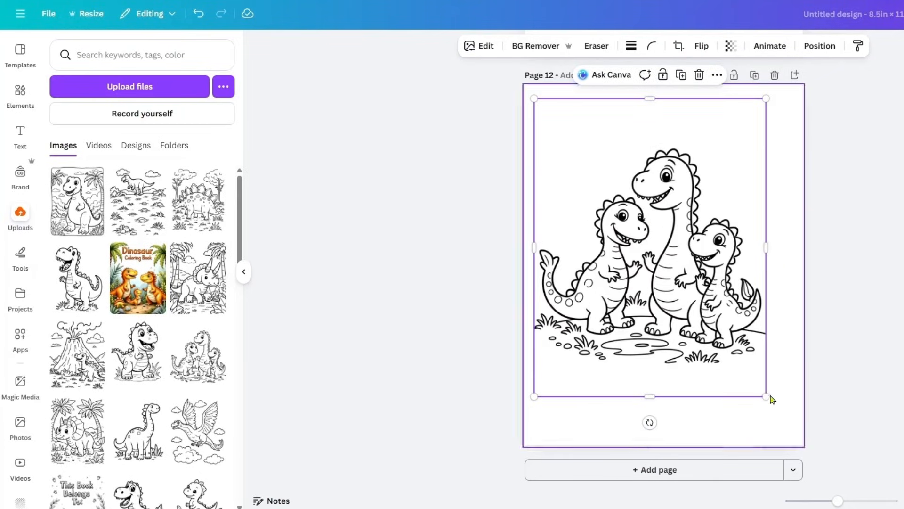
left_click_drag(769, 397, 787, 440)
scroll(318, 325, "down", 7)
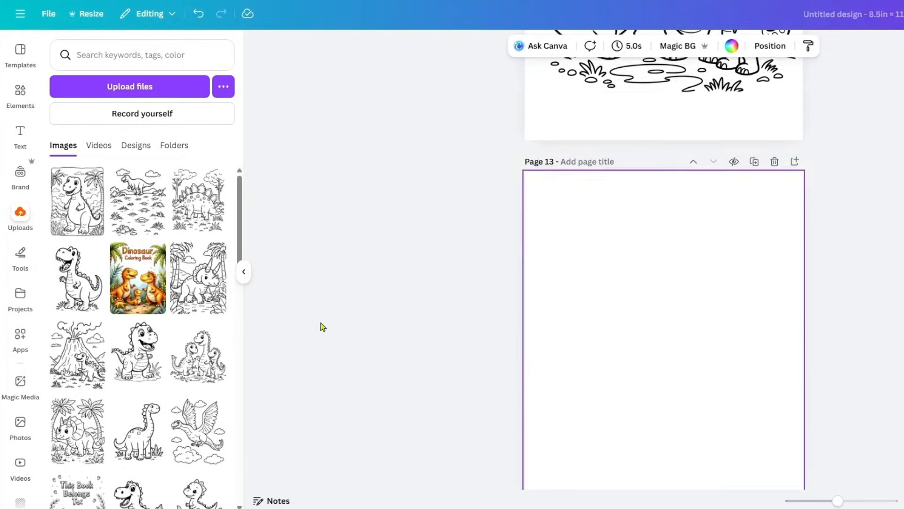
left_click(84, 439)
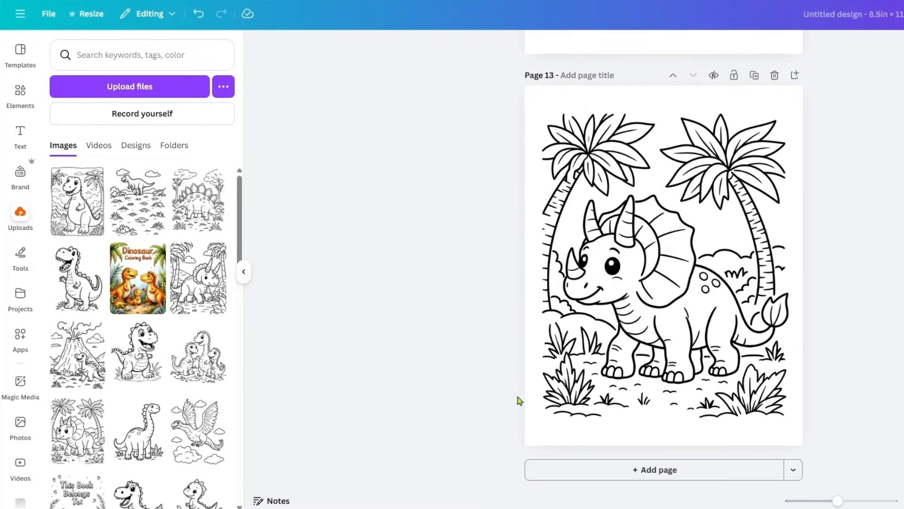
Add page 14 and fill it completely with the colored image of the green and orange dinosaurs under palm trees
left_click(586, 479)
scroll(137, 282, "down", 4)
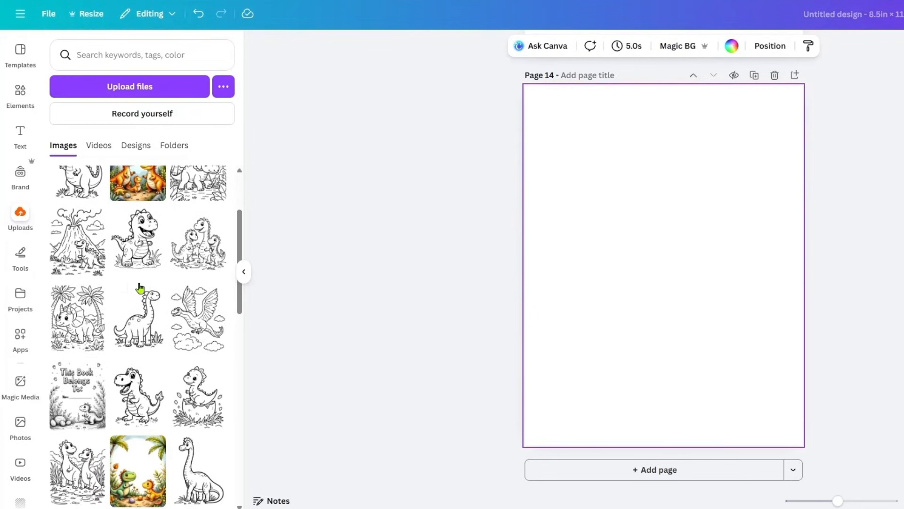
left_click(149, 395)
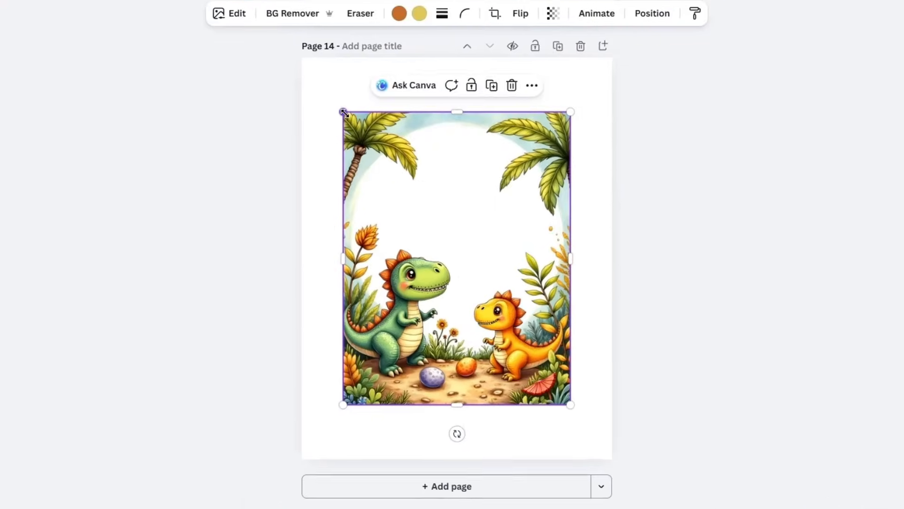
left_click_drag(766, 397, 787, 457)
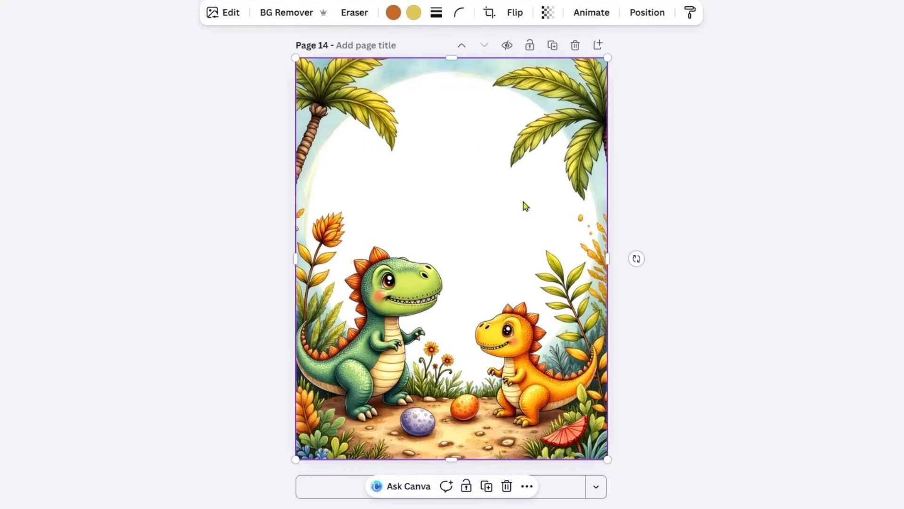
left_click(690, 379)
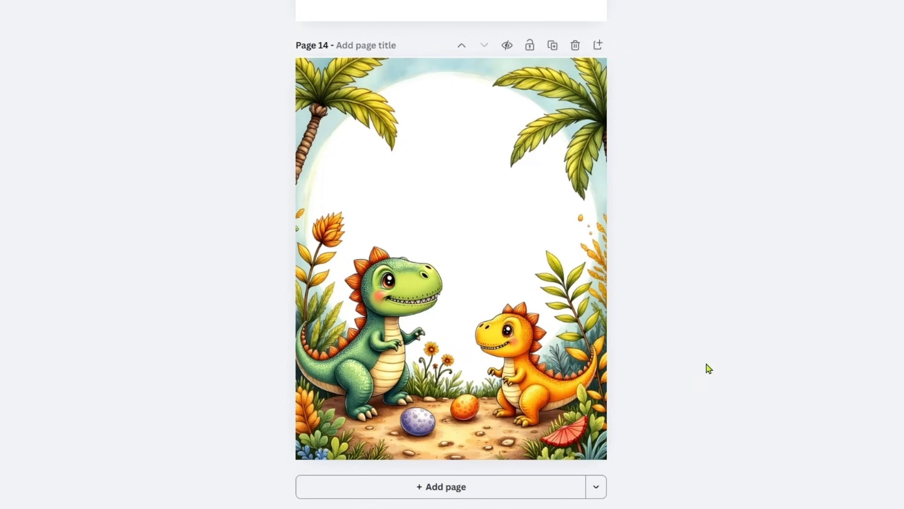
left_click(498, 255)
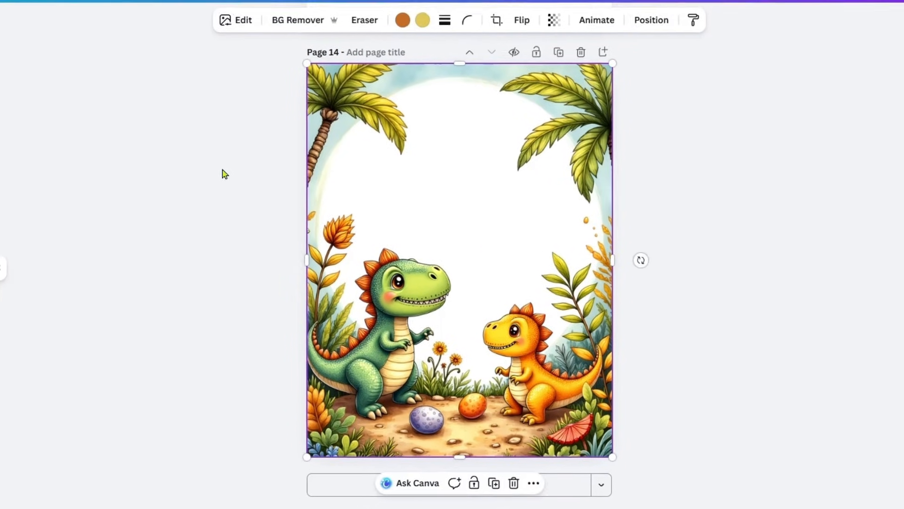
left_click(209, 165)
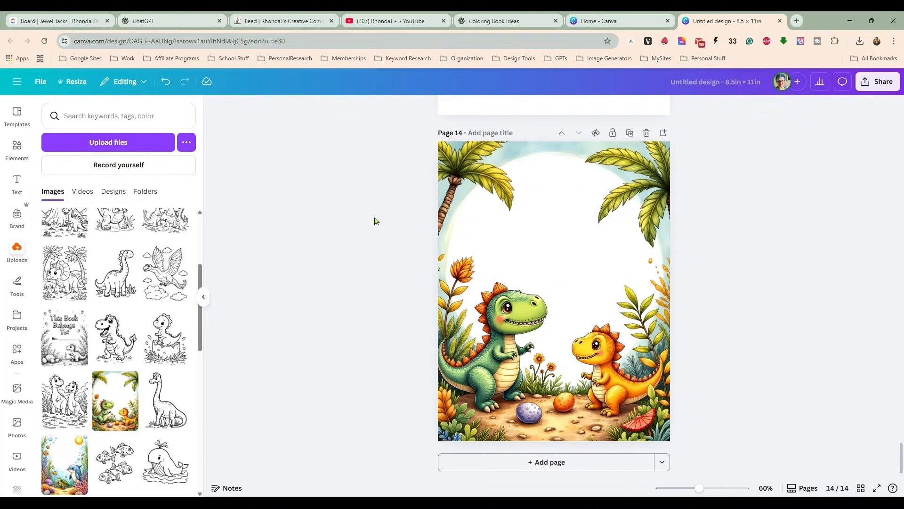
Rename the design as Dinosaur Coloring Book
scroll(794, 290, "up", 3)
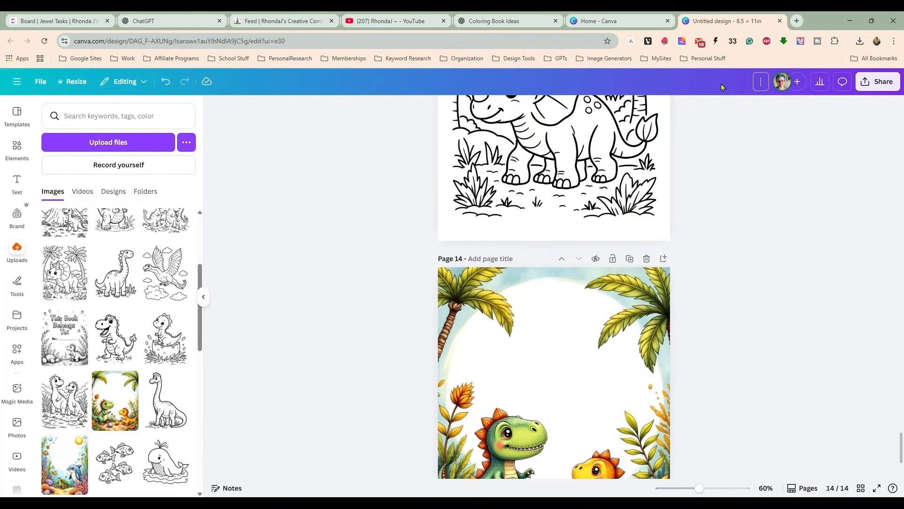
type("Dinosaur")
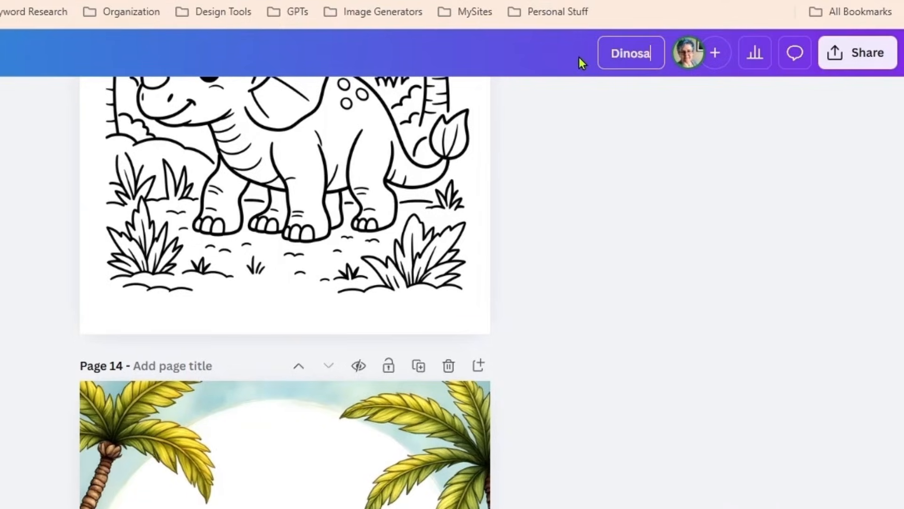
type(" Coloring Book")
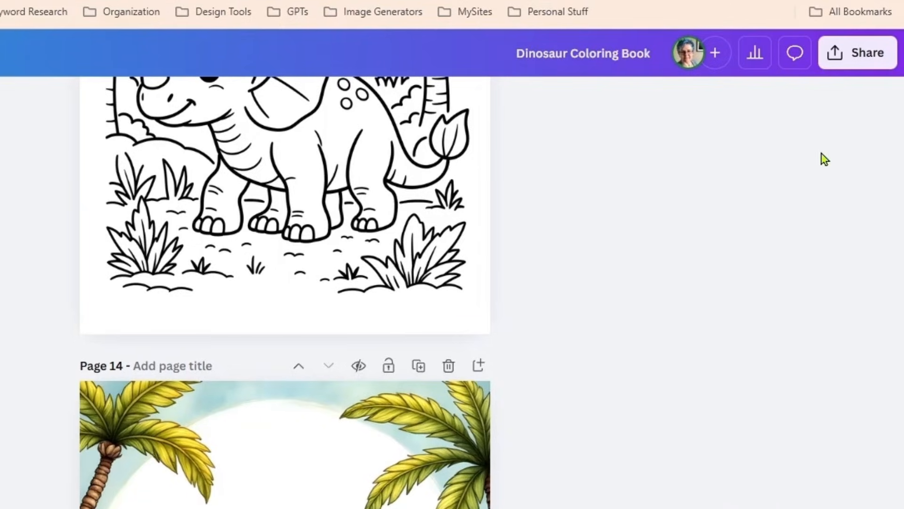
Download the design as a PDF Print file with the RGB color profile, saving it as Dinosaur Coloring Book in the Dinosaur Coloring Book folder
left_click(839, 56)
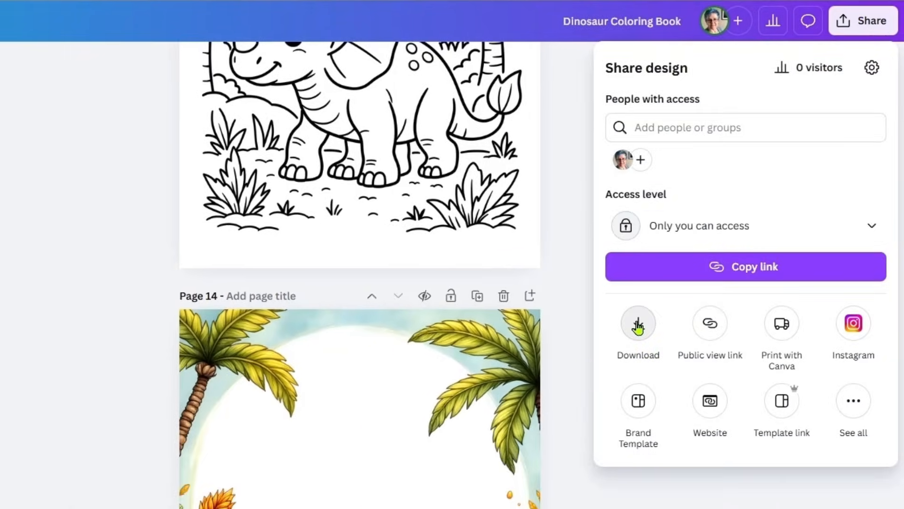
left_click(601, 396)
left_click(698, 123)
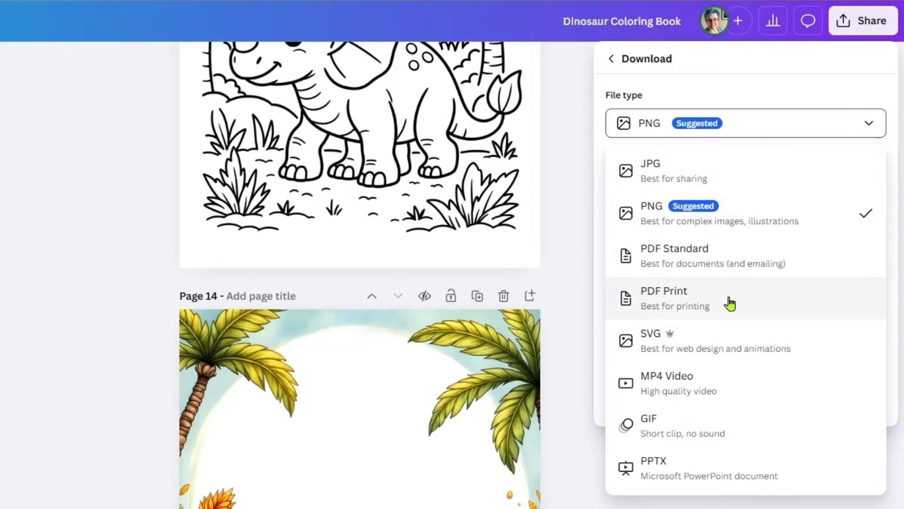
left_click(729, 301)
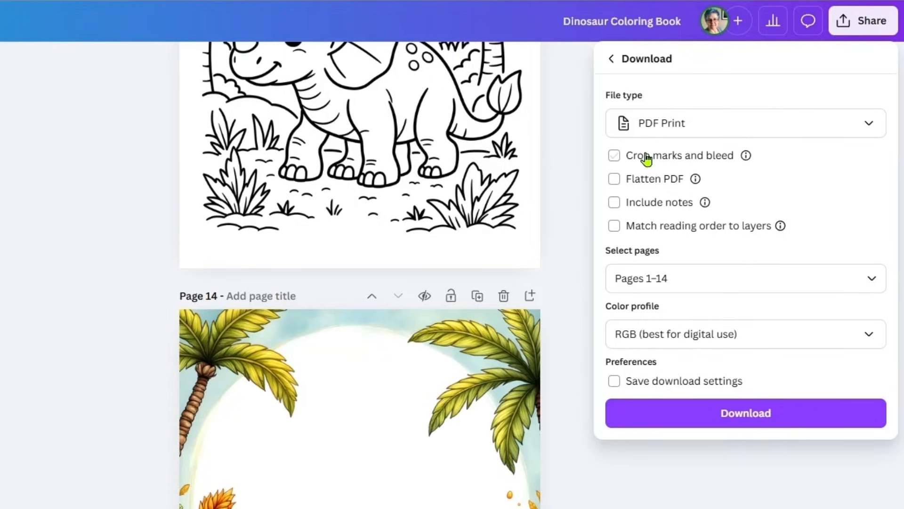
mouse_move(745, 158)
left_click(747, 333)
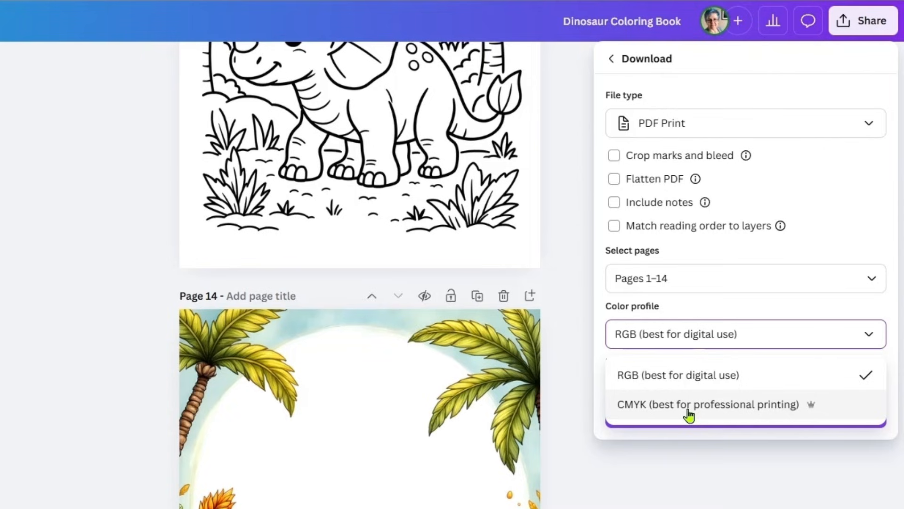
left_click(740, 310)
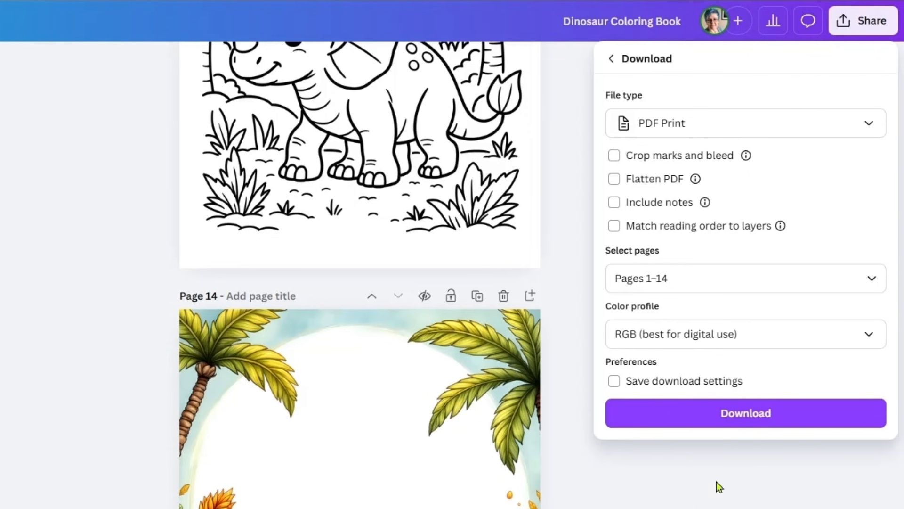
left_click(726, 412)
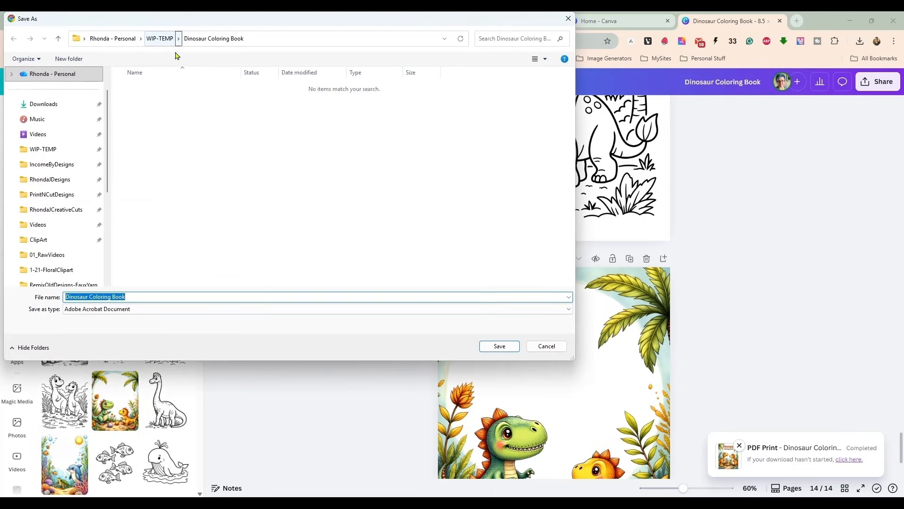
left_click(498, 346)
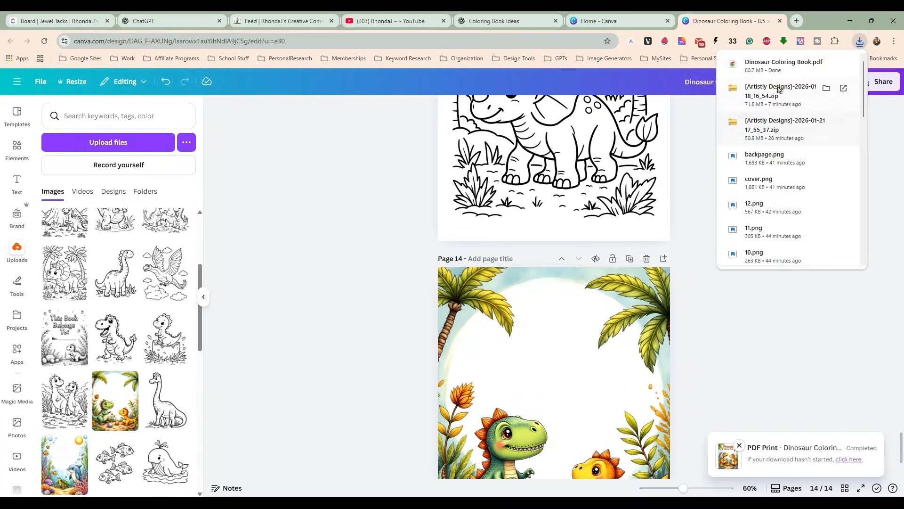
Open the downloaded Dinosaur Coloring Book PDF and review every page from the front cover through to the back page
left_click(758, 68)
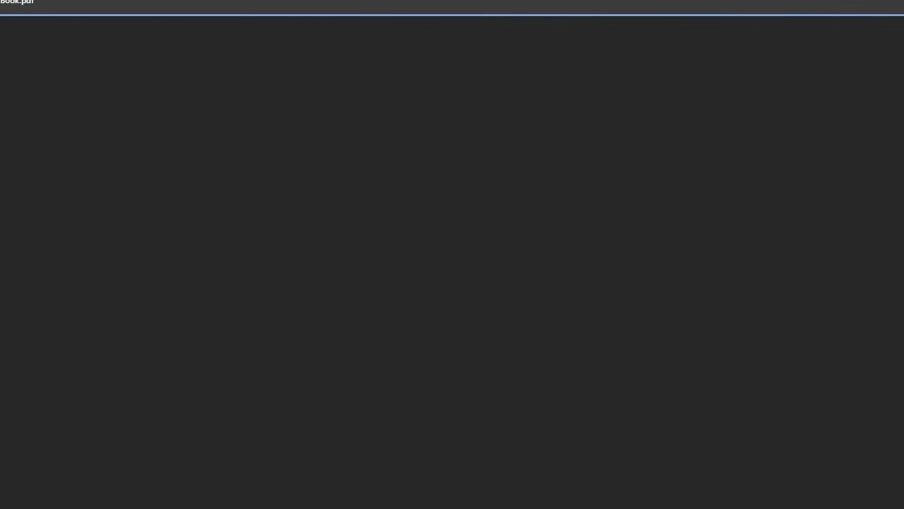
scroll(714, 177, "down", 10)
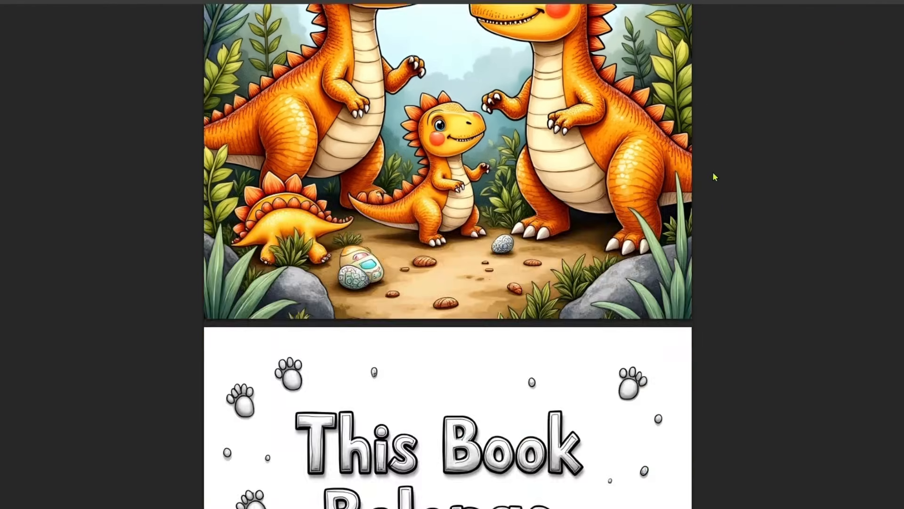
scroll(713, 176, "down", 9)
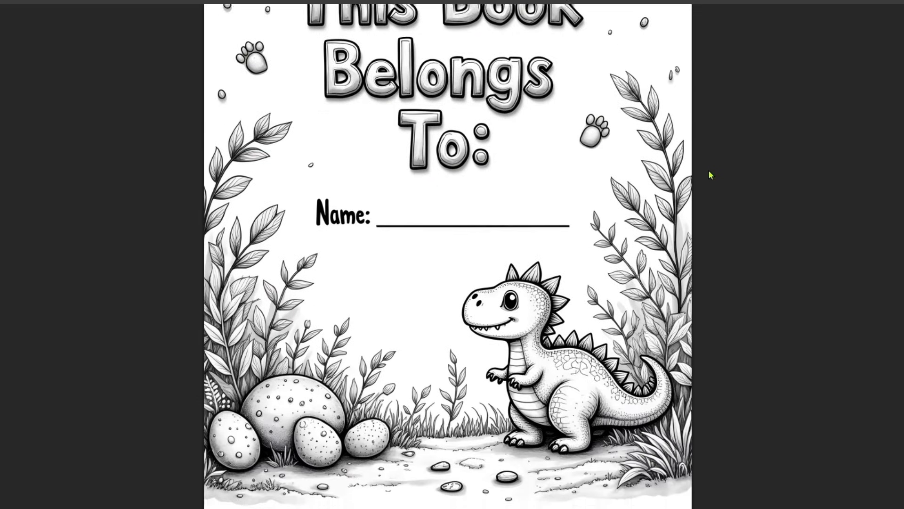
scroll(712, 174, "down", 9)
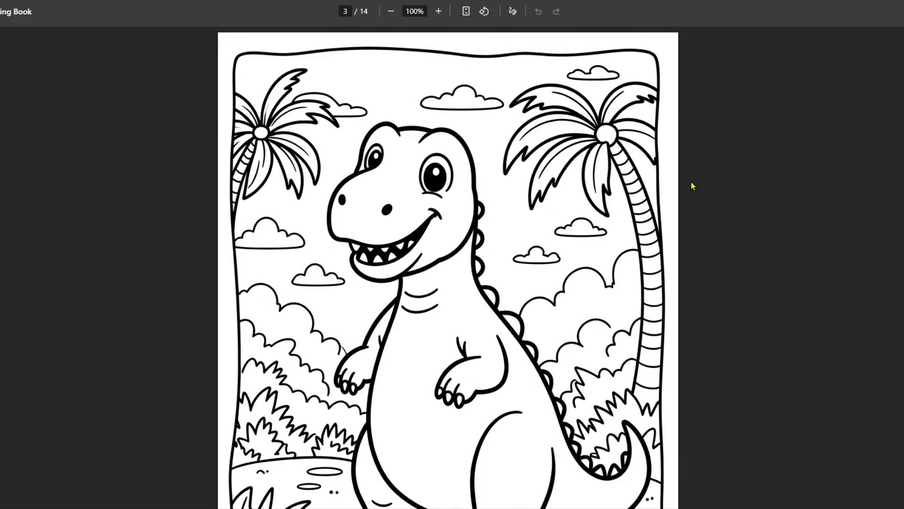
scroll(691, 185, "down", 10)
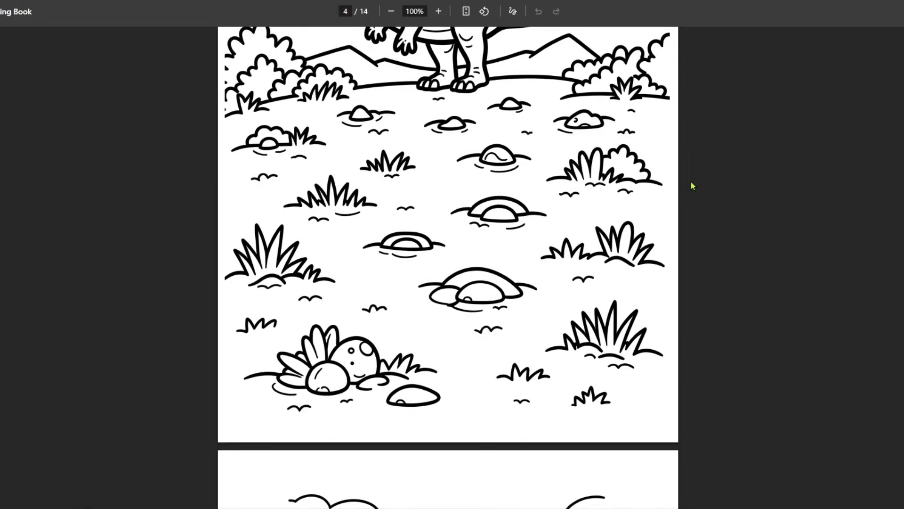
scroll(691, 185, "down", 10)
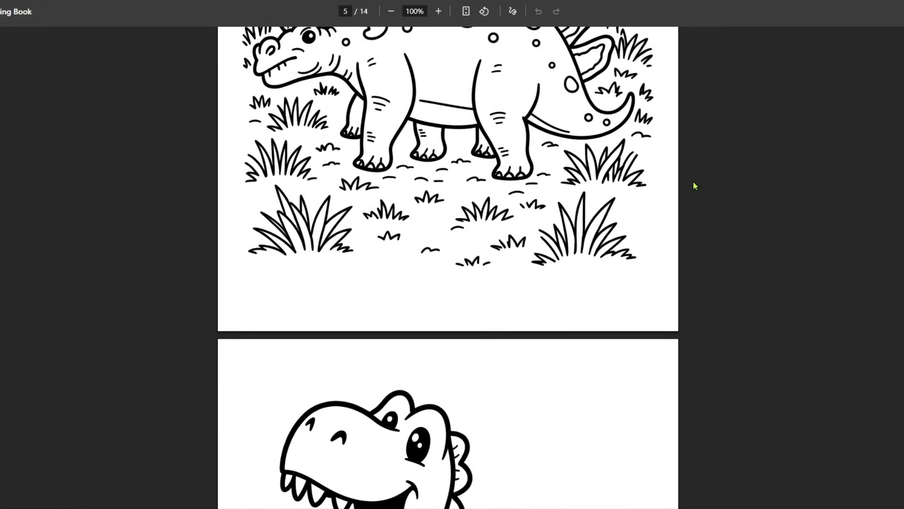
scroll(693, 185, "down", 10)
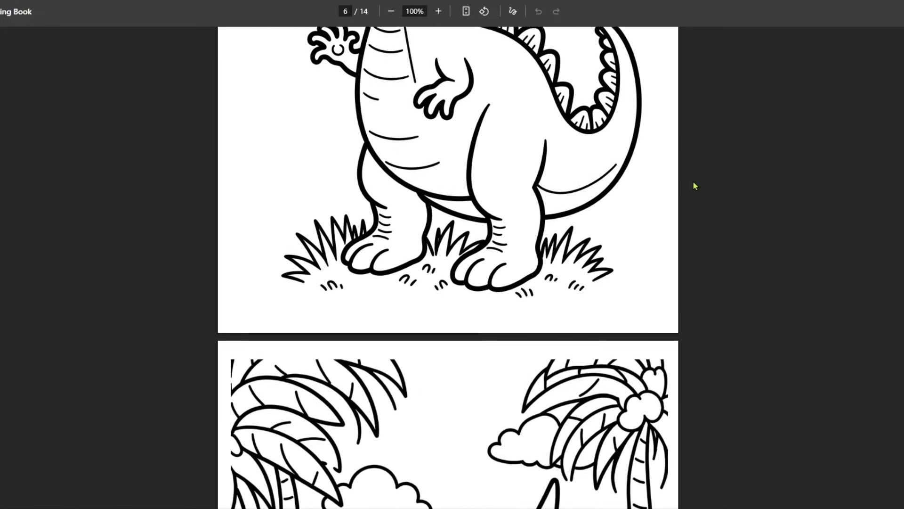
scroll(694, 185, "down", 10)
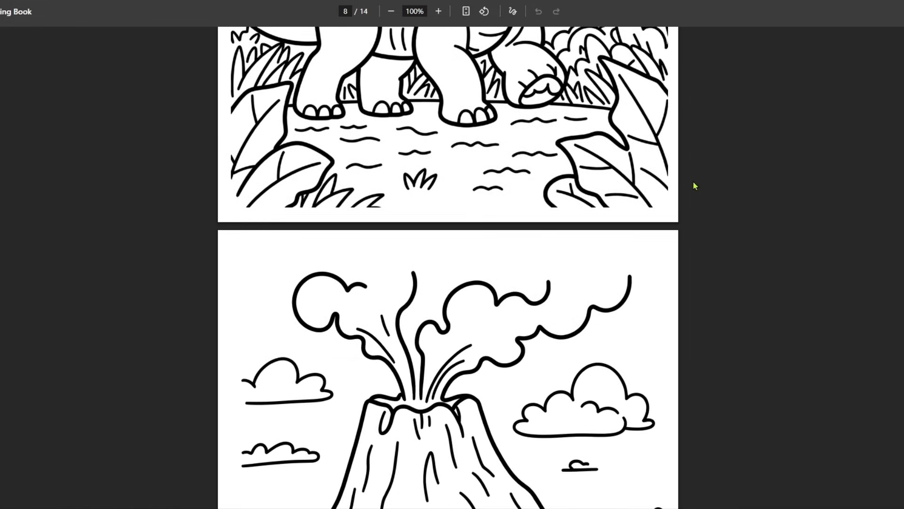
scroll(694, 186, "down", 10)
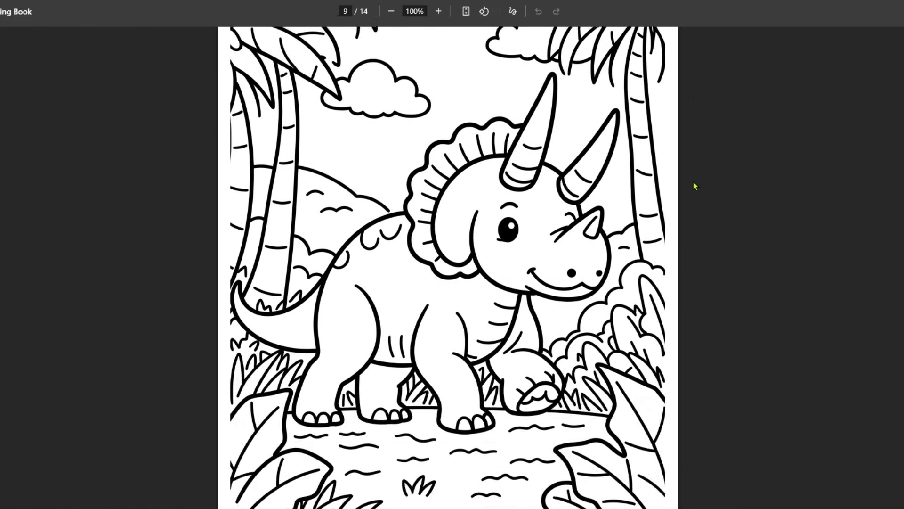
scroll(694, 185, "down", 10)
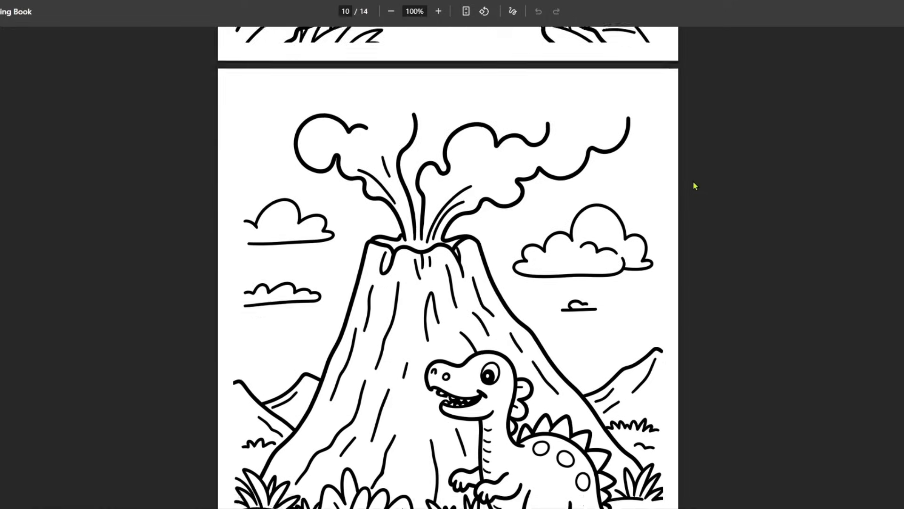
scroll(693, 186, "down", 10)
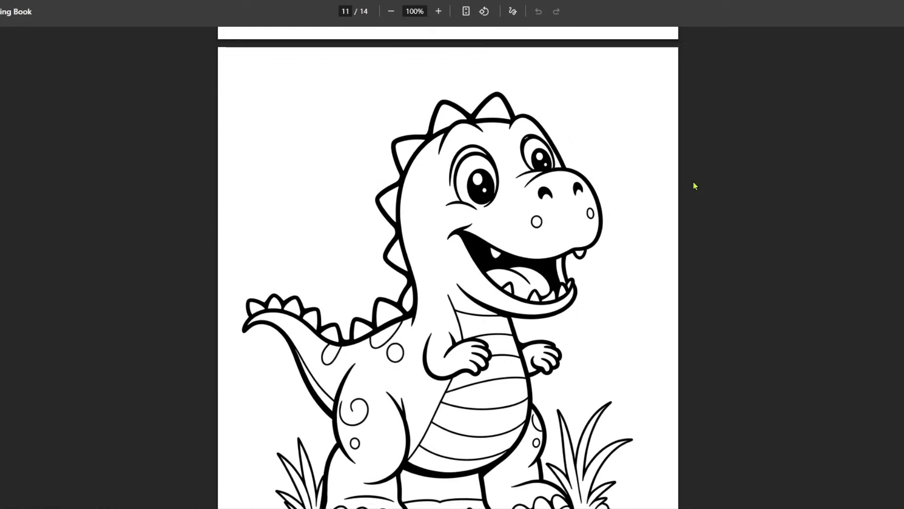
scroll(693, 186, "down", 10)
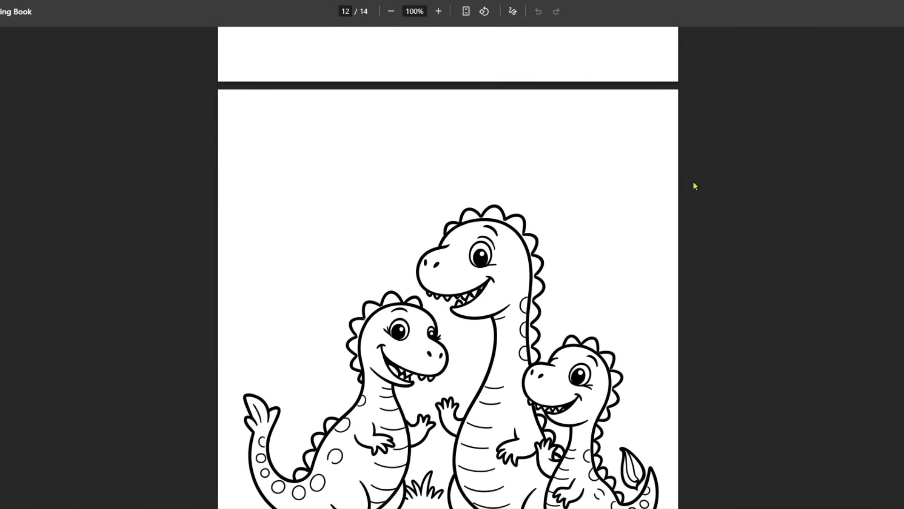
scroll(693, 185, "down", 10)
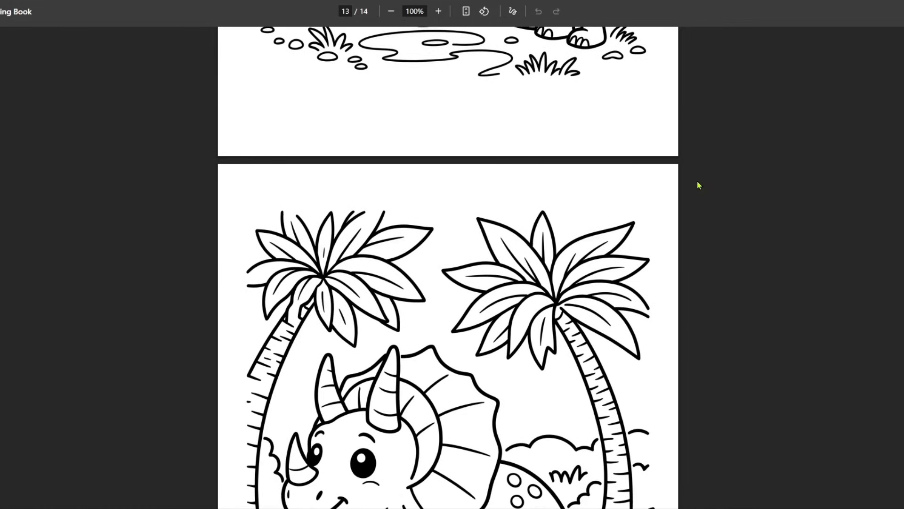
scroll(689, 187, "down", 8)
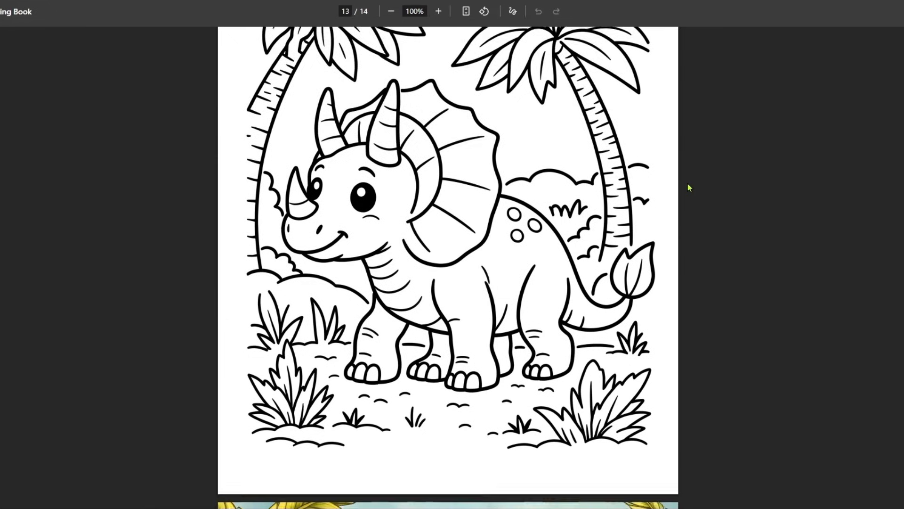
scroll(688, 187, "down", 5)
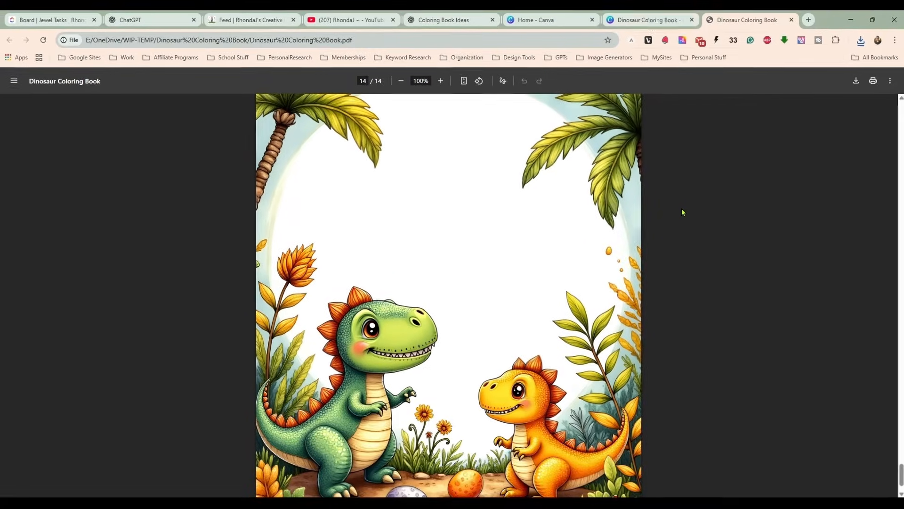
Return to the coloring book design in Canva and go back up to the front cover on page 1
left_click(656, 24)
scroll(733, 270, "up", 7)
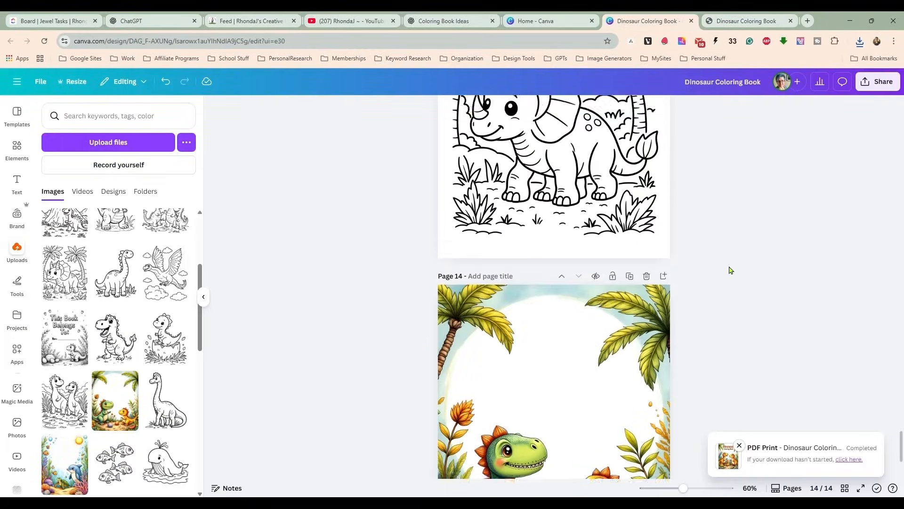
left_click_drag(902, 422, 902, 110)
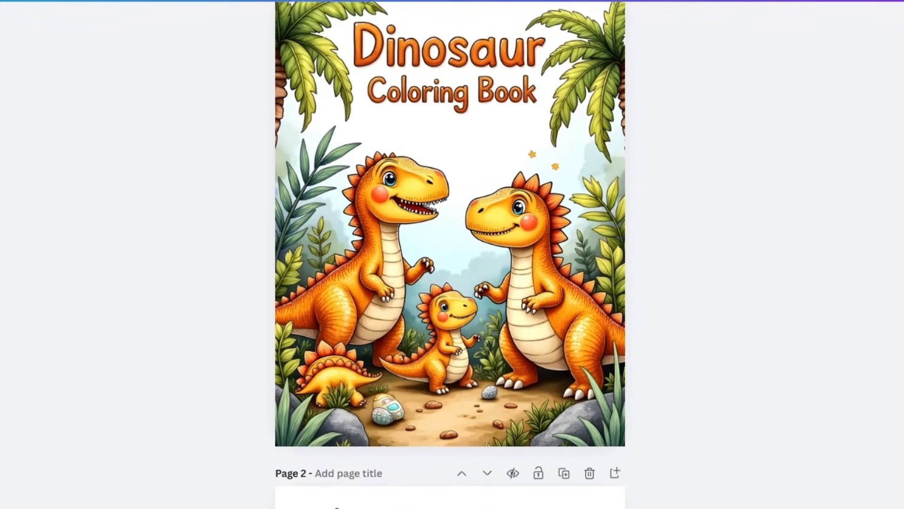
left_click_drag(903, 151, 903, 151)
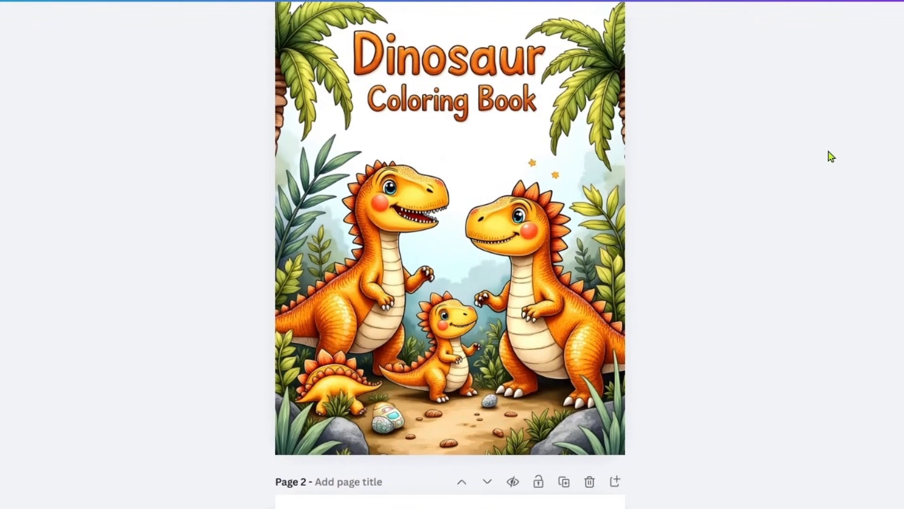